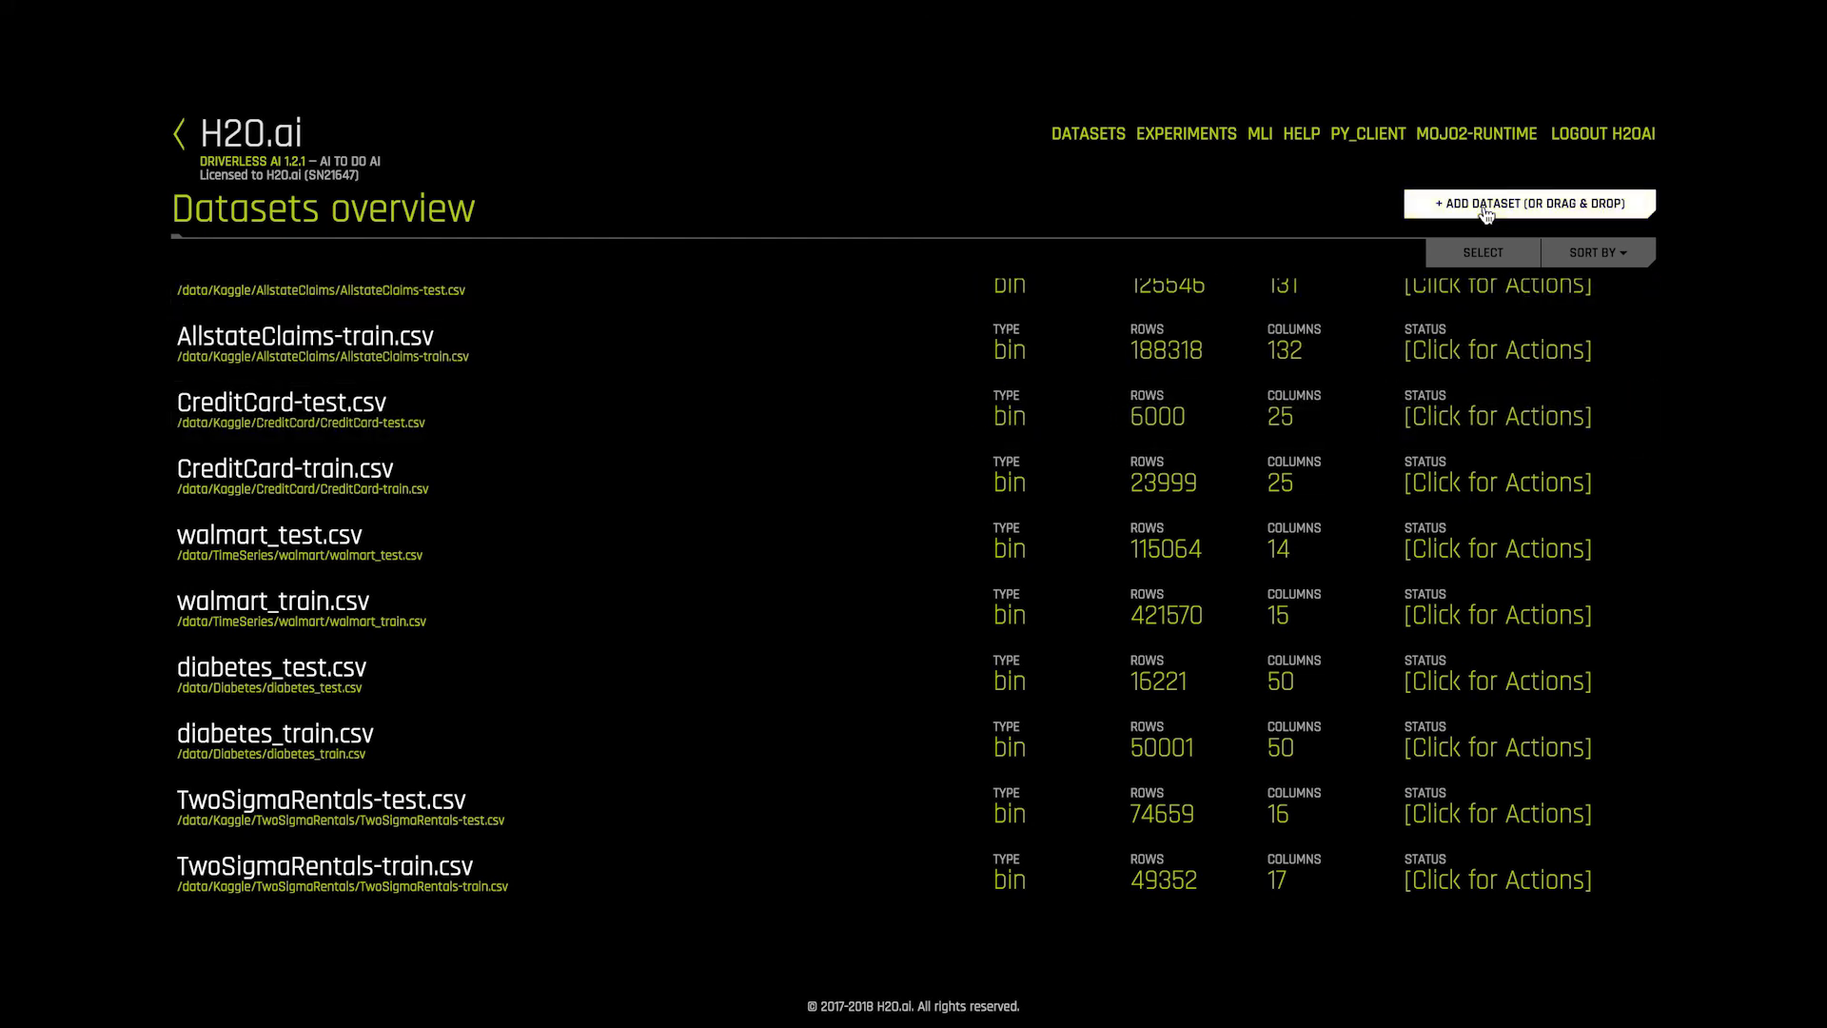
List the data sources for adding a dataset, then bring up CreditCard-train.csv's actions menu
{"action": "left_click", "coordinate": [1486, 210]}
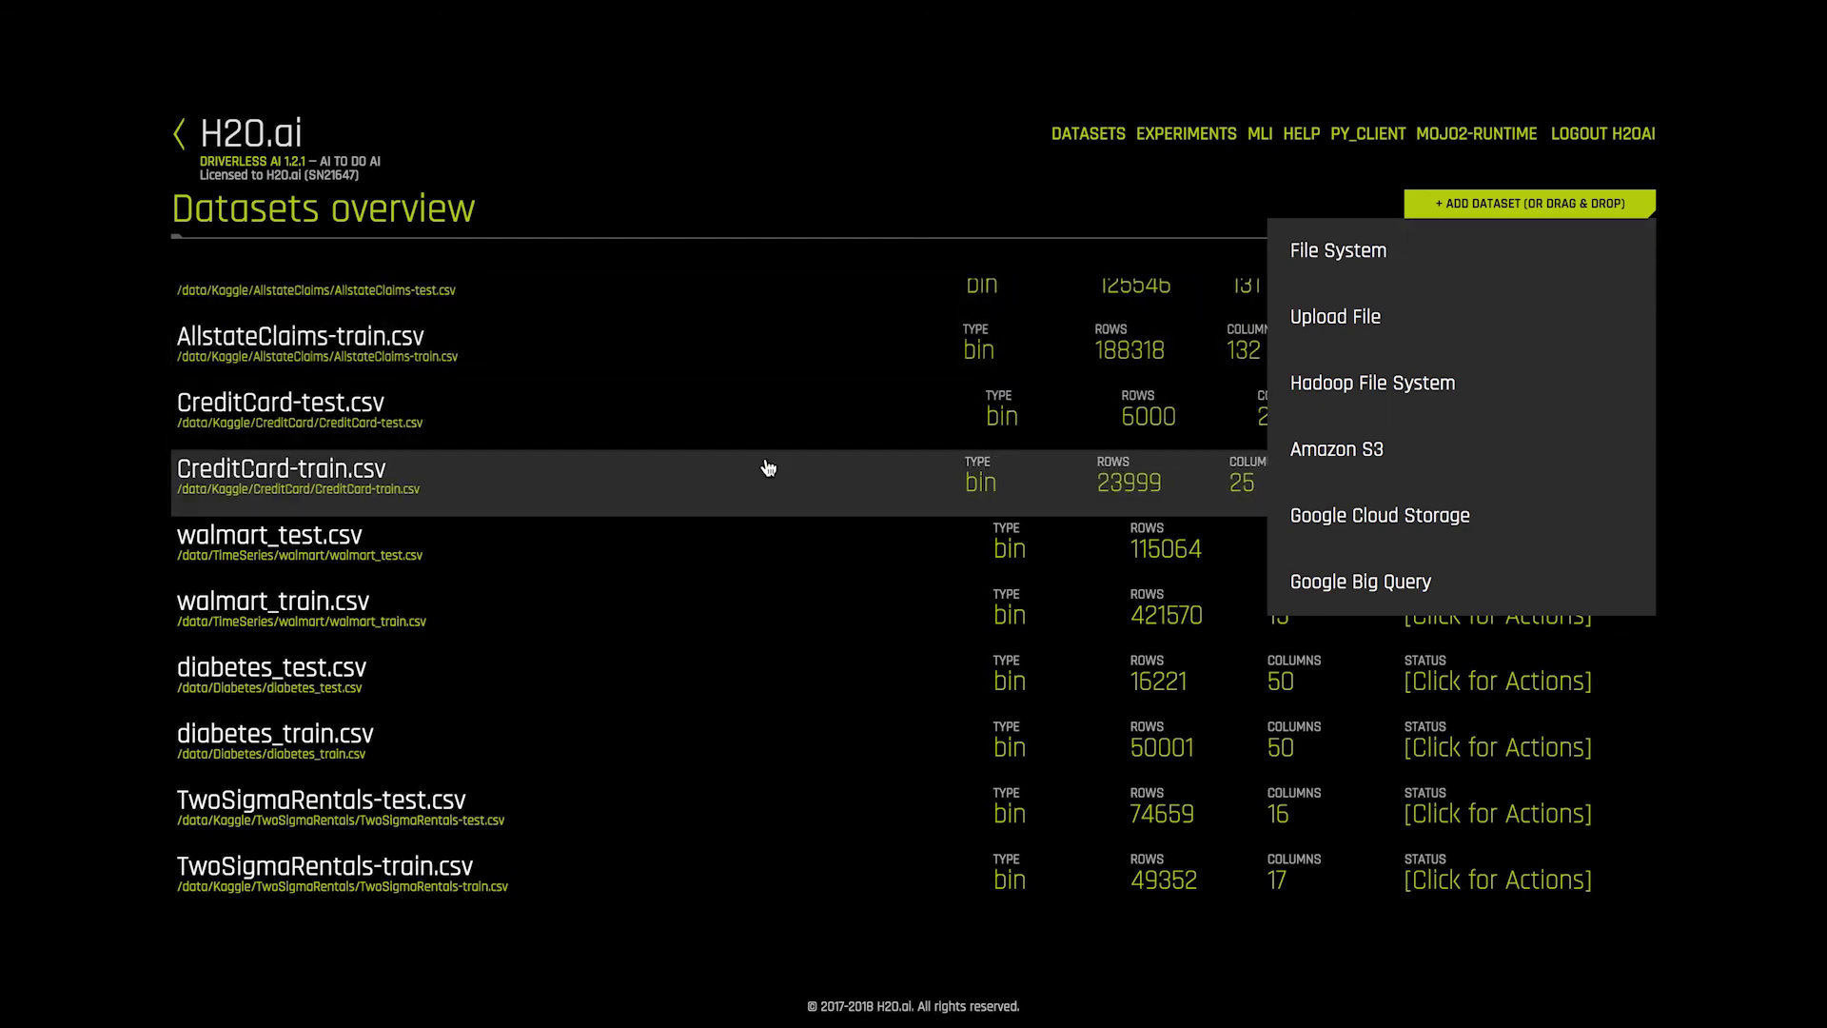
{"action": "left_click", "coordinate": [767, 468]}
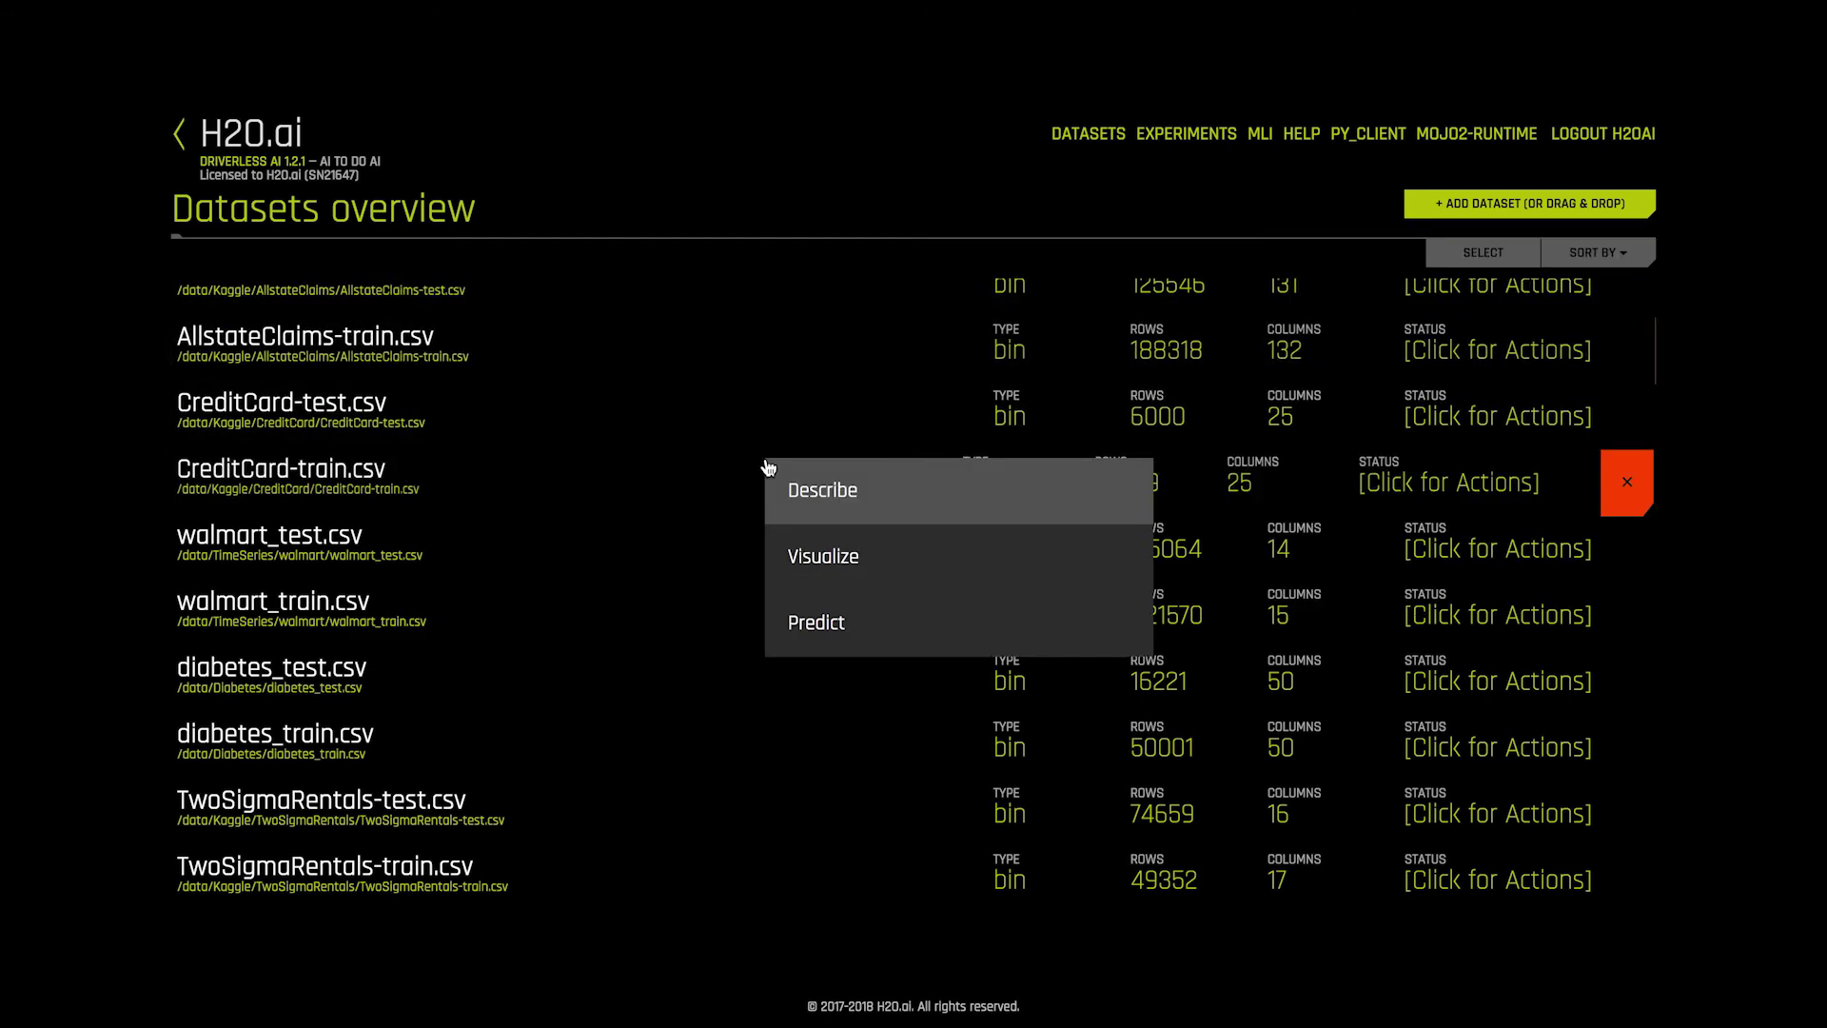
Review the CreditCard-train.csv column statistics in Dataset Details, then close them
{"action": "left_click", "coordinate": [810, 491]}
{"action": "scroll", "coordinate": [809, 482], "scroll_direction": "down", "scroll_amount": 1}
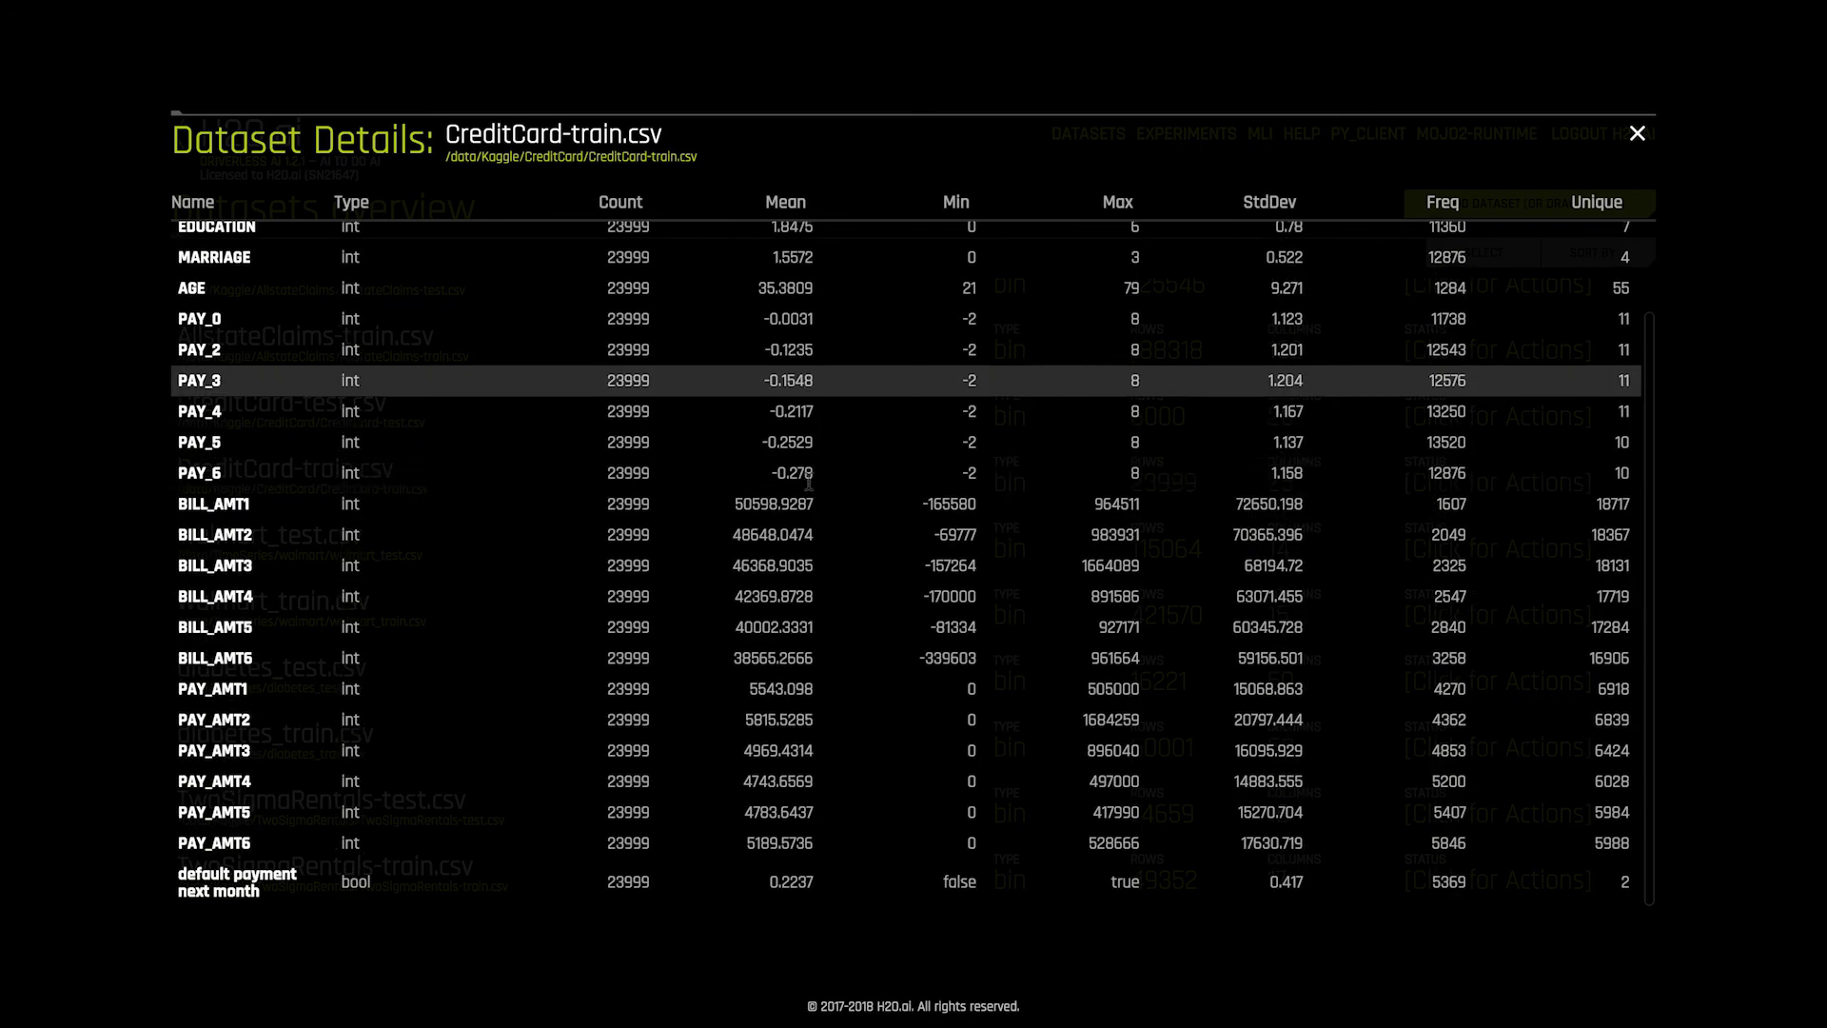
{"action": "scroll", "coordinate": [808, 481], "scroll_direction": "up", "scroll_amount": 1}
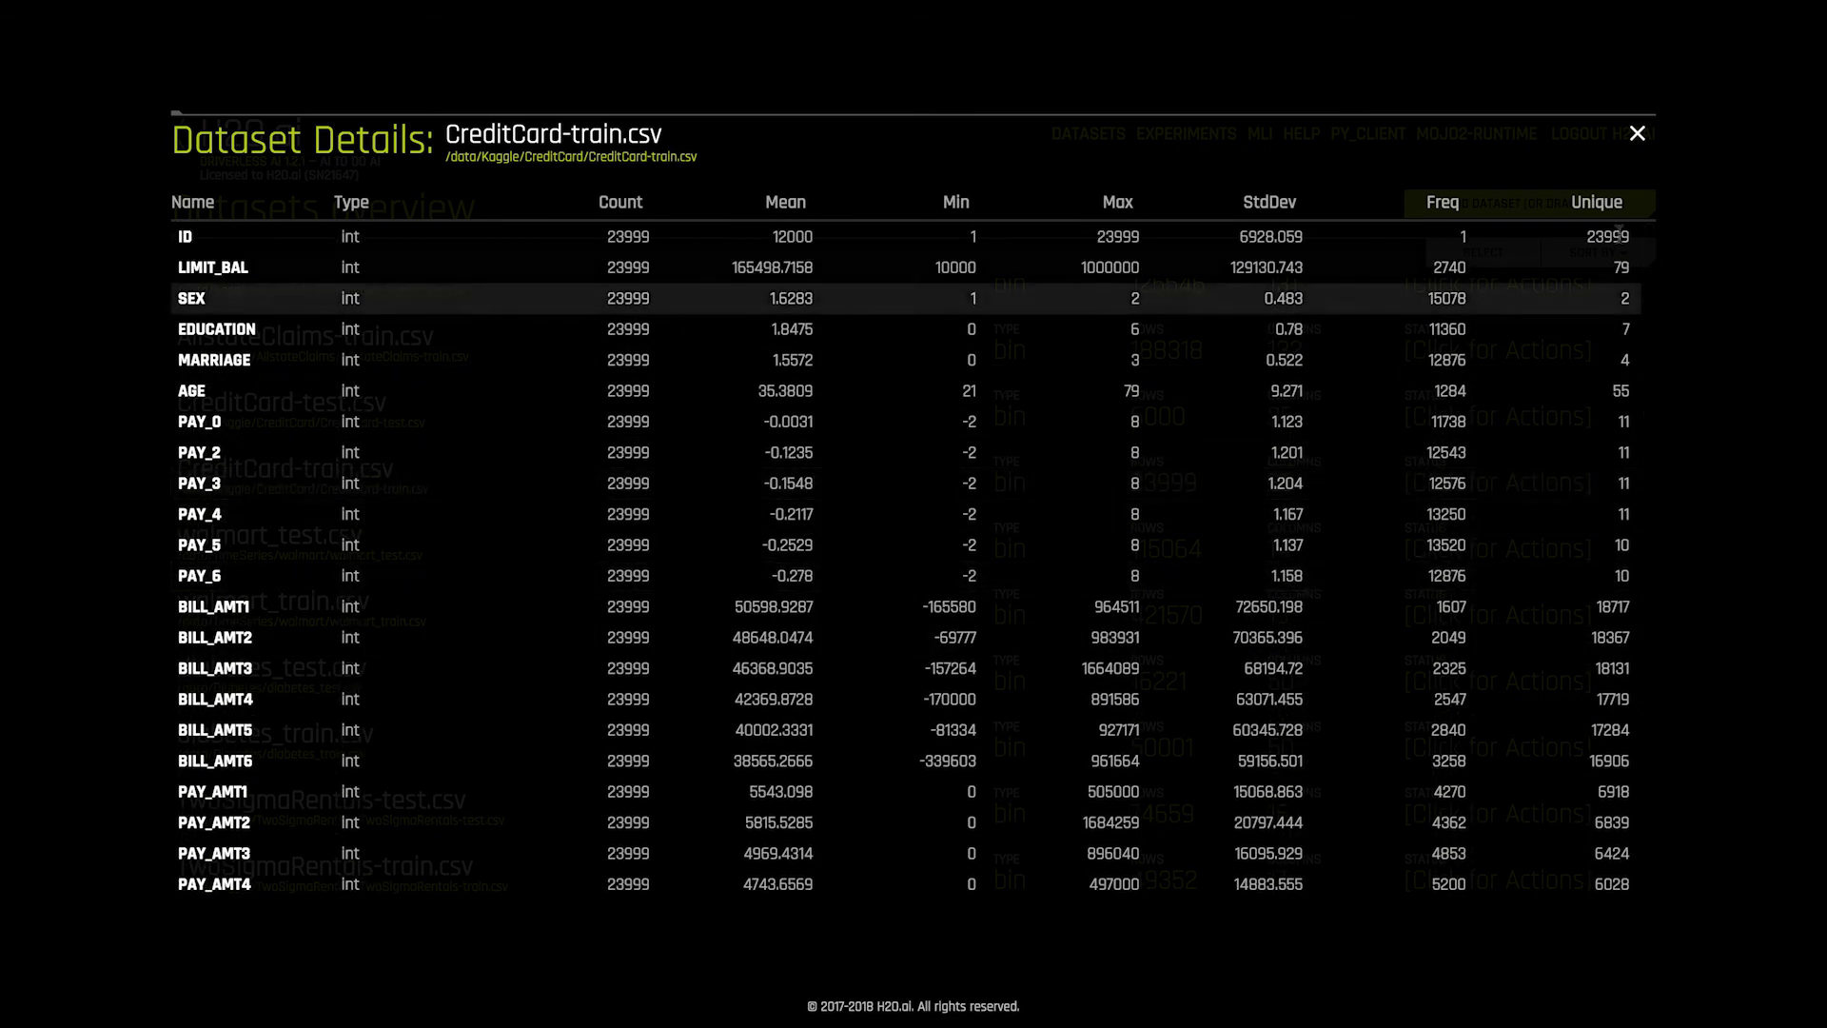
{"action": "left_click", "coordinate": [1637, 135]}
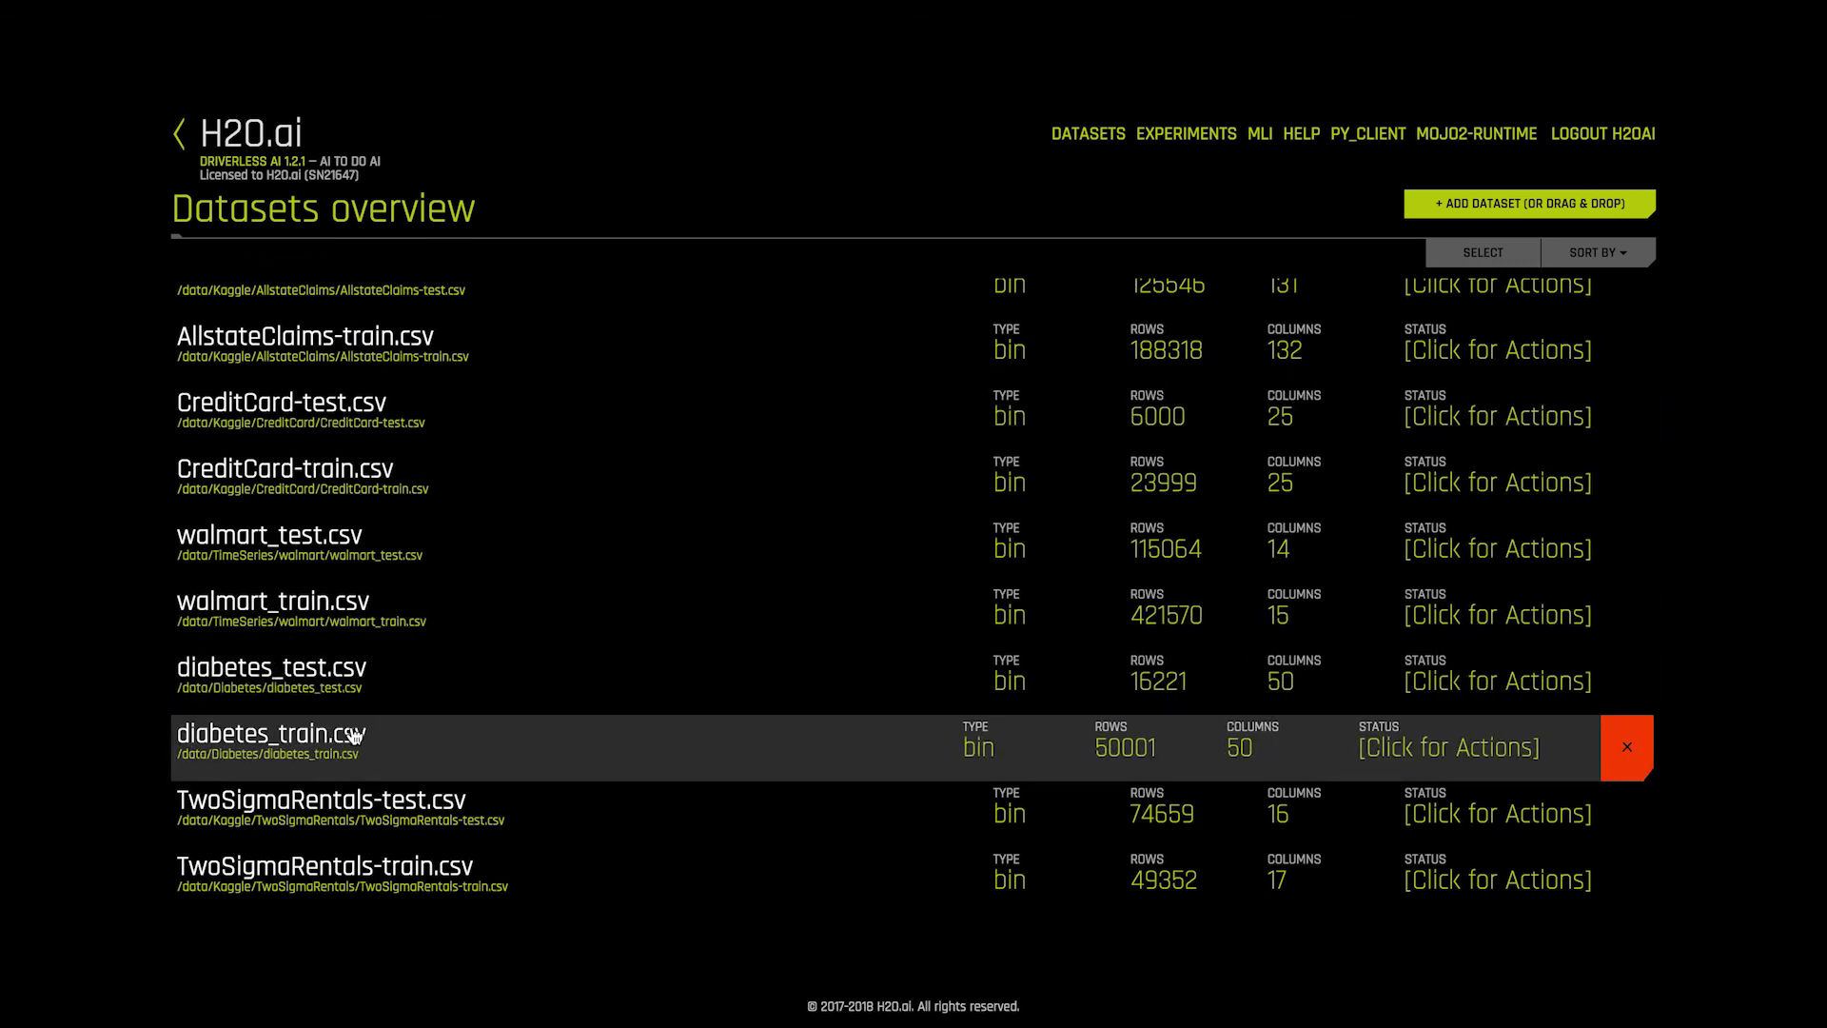
Review the diabetes_train.csv column statistics in Dataset Details
{"action": "left_click", "coordinate": [404, 738]}
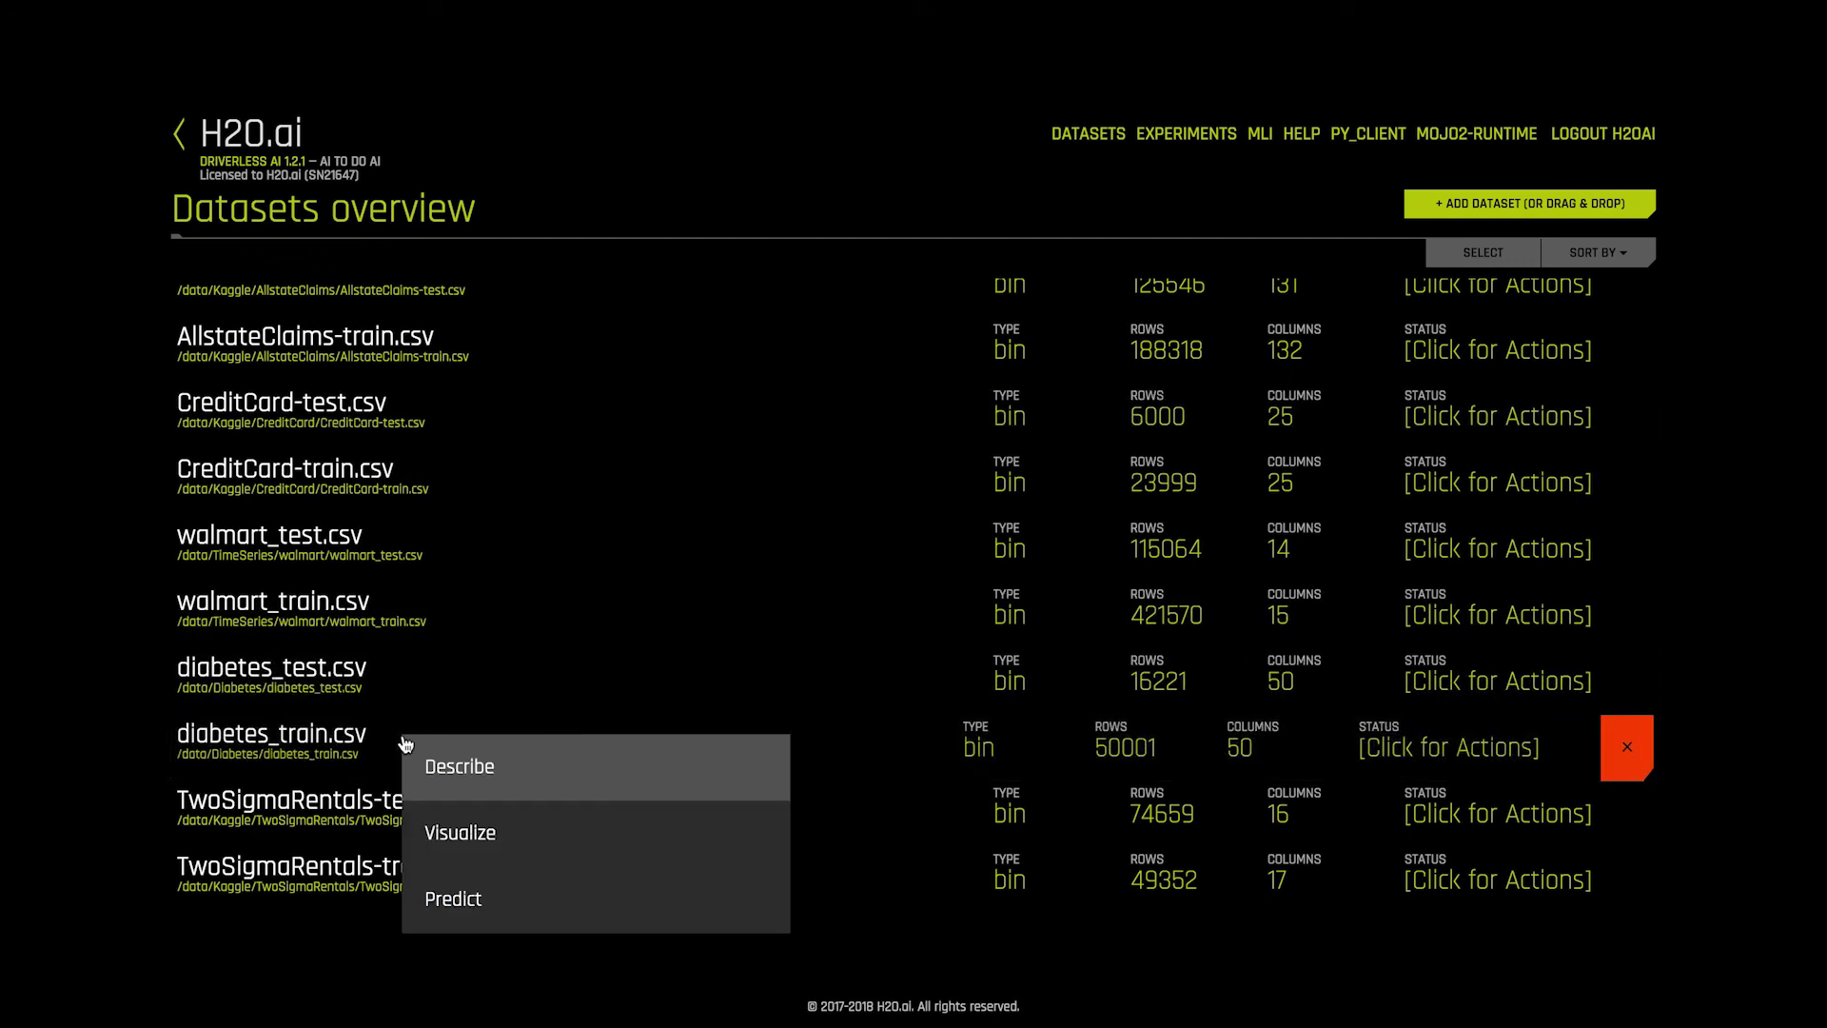
{"action": "left_click", "coordinate": [460, 770]}
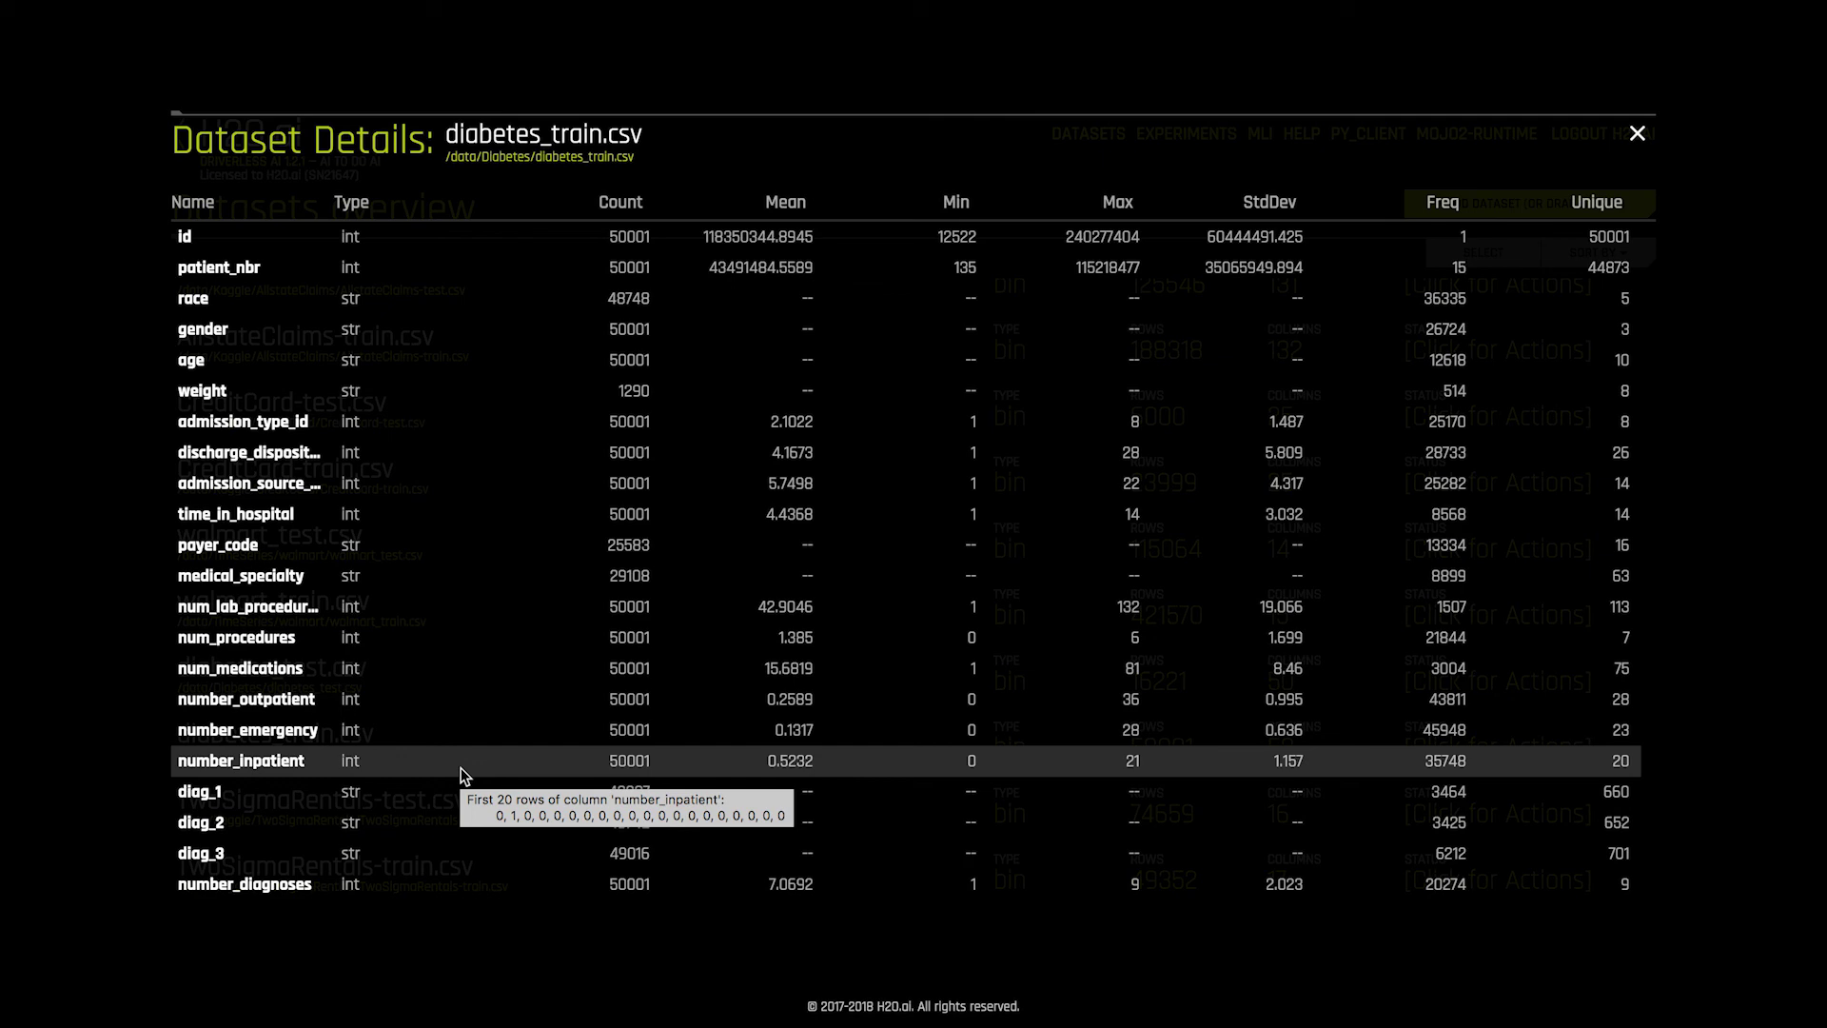
{"action": "scroll", "coordinate": [460, 769], "scroll_direction": "down", "scroll_amount": 10}
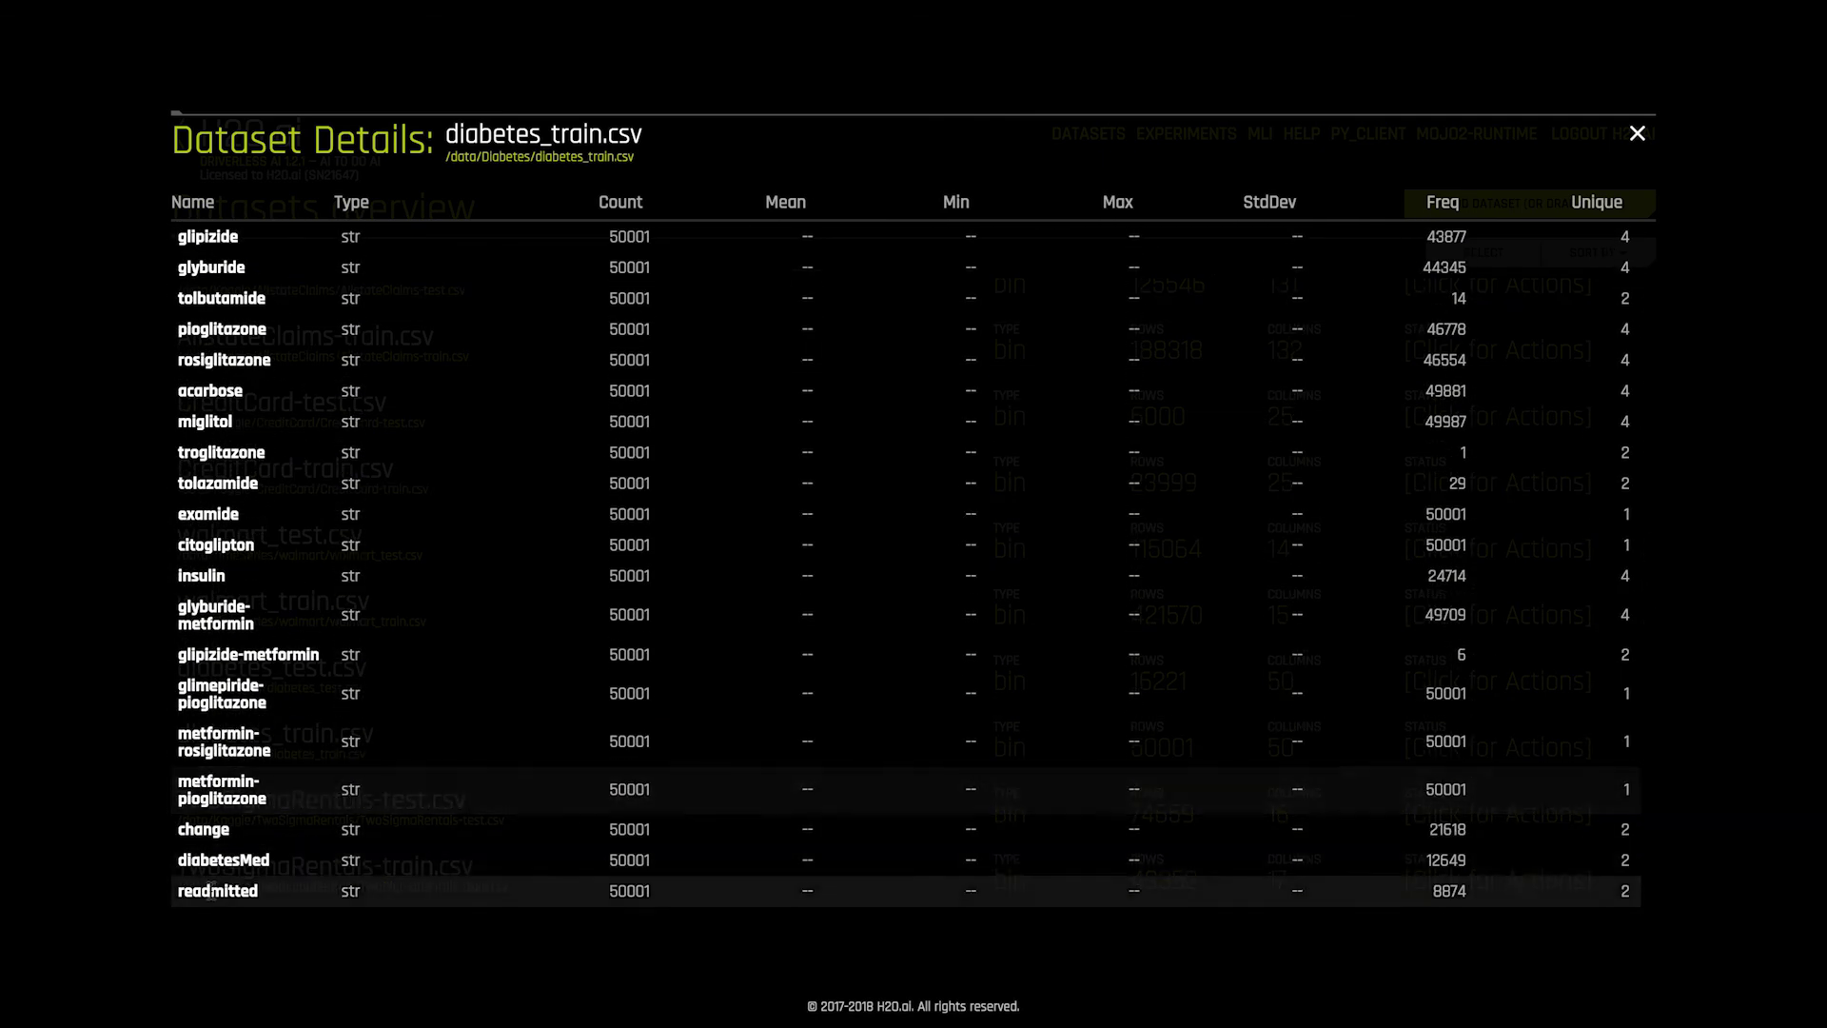
{"action": "mouse_move", "coordinate": [219, 891]}
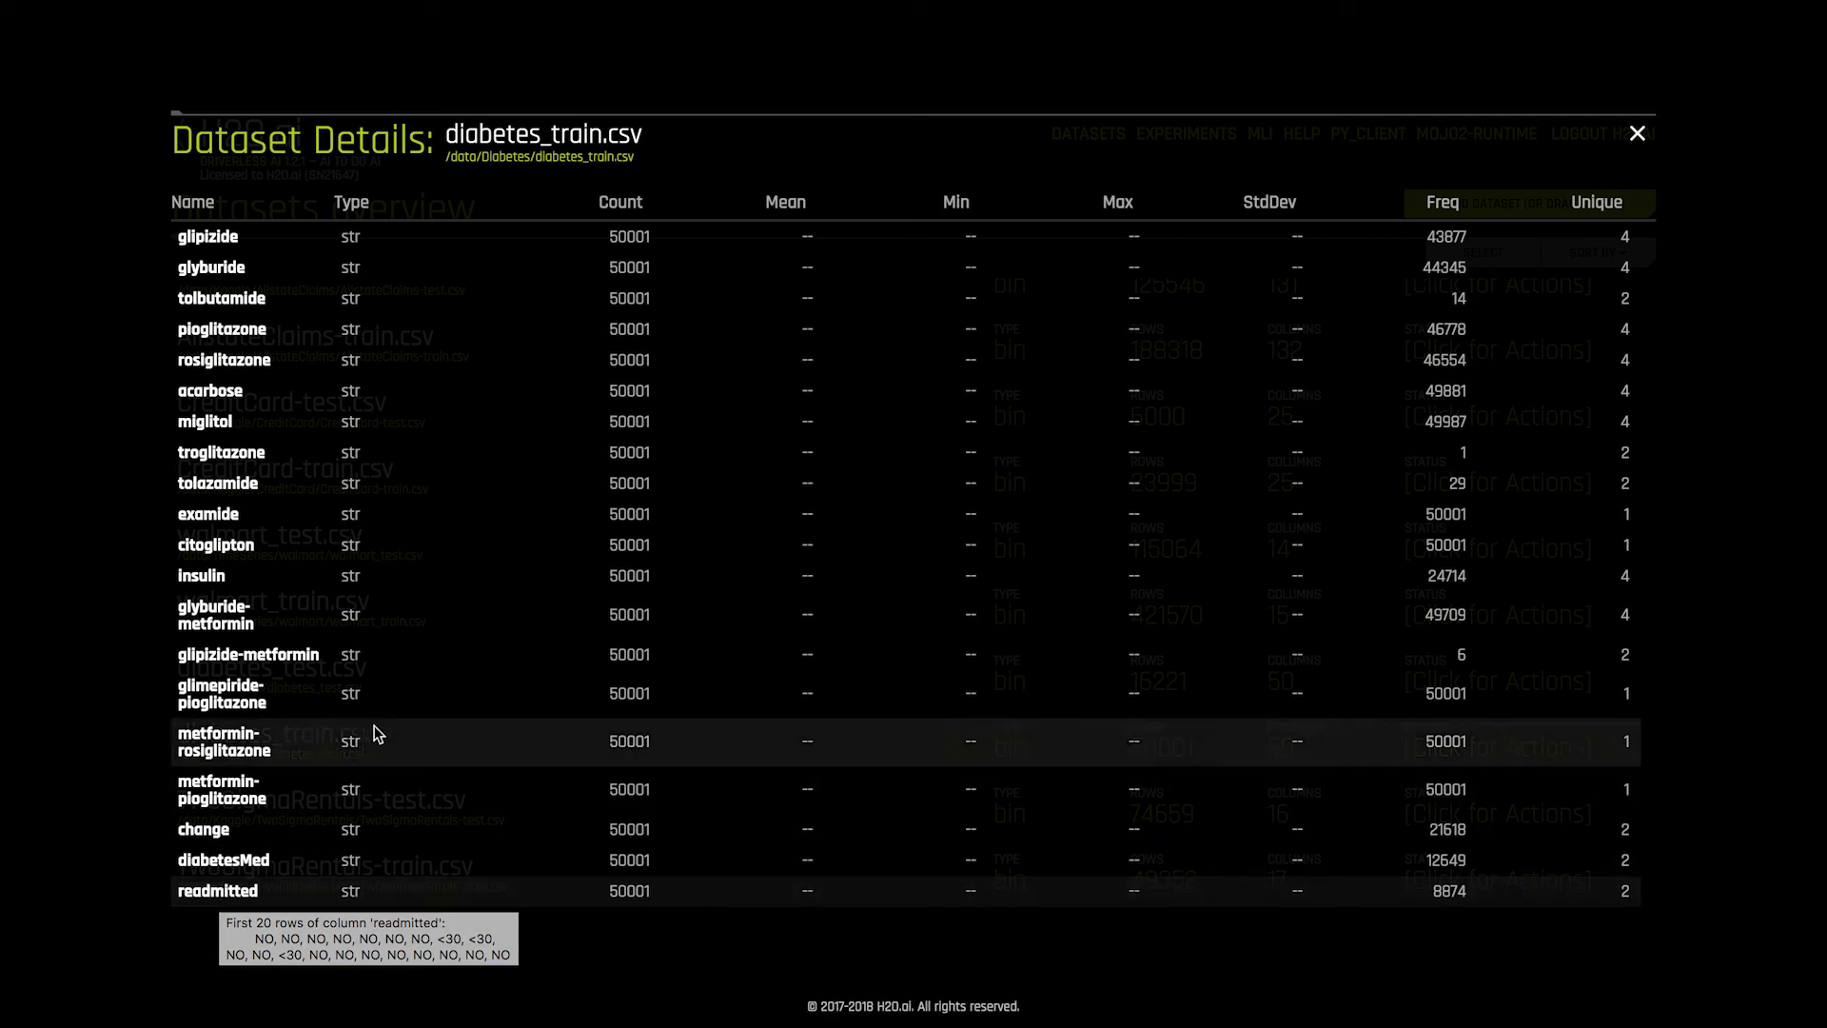
{"action": "scroll", "coordinate": [390, 712], "scroll_direction": "up", "scroll_amount": 10}
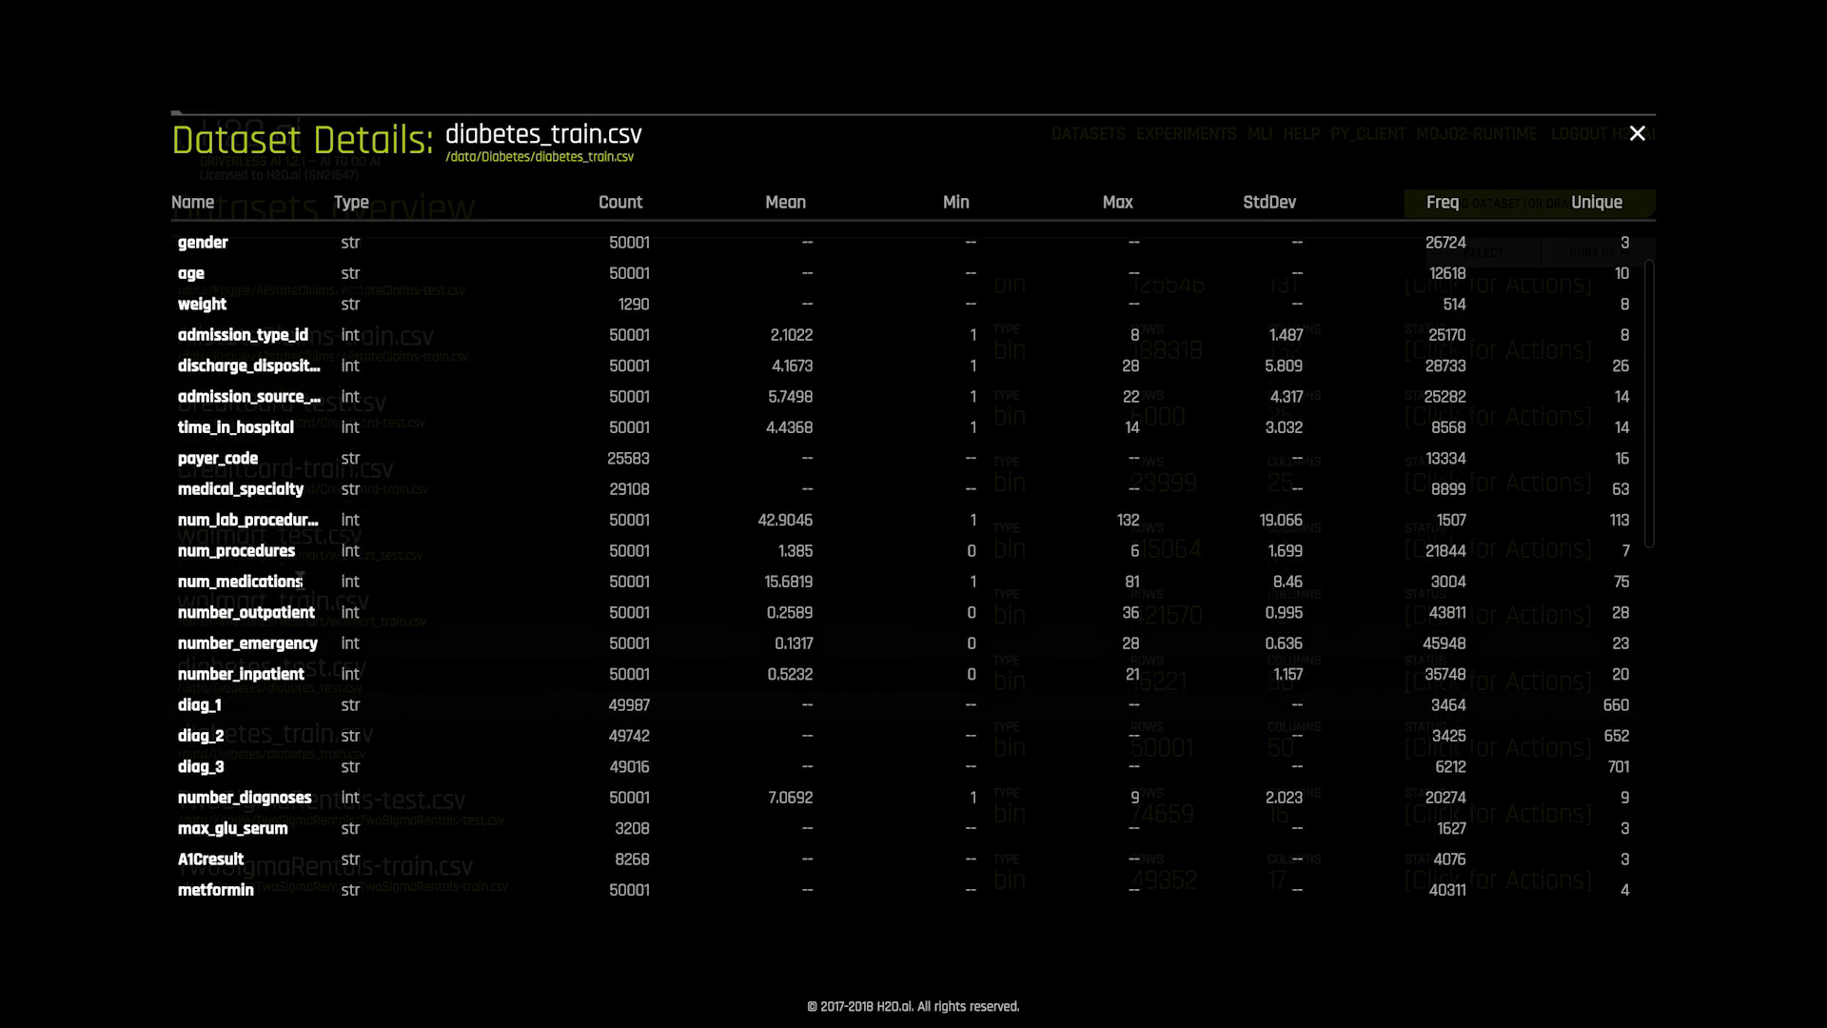
{"action": "scroll", "coordinate": [289, 561], "scroll_direction": "up", "scroll_amount": 2}
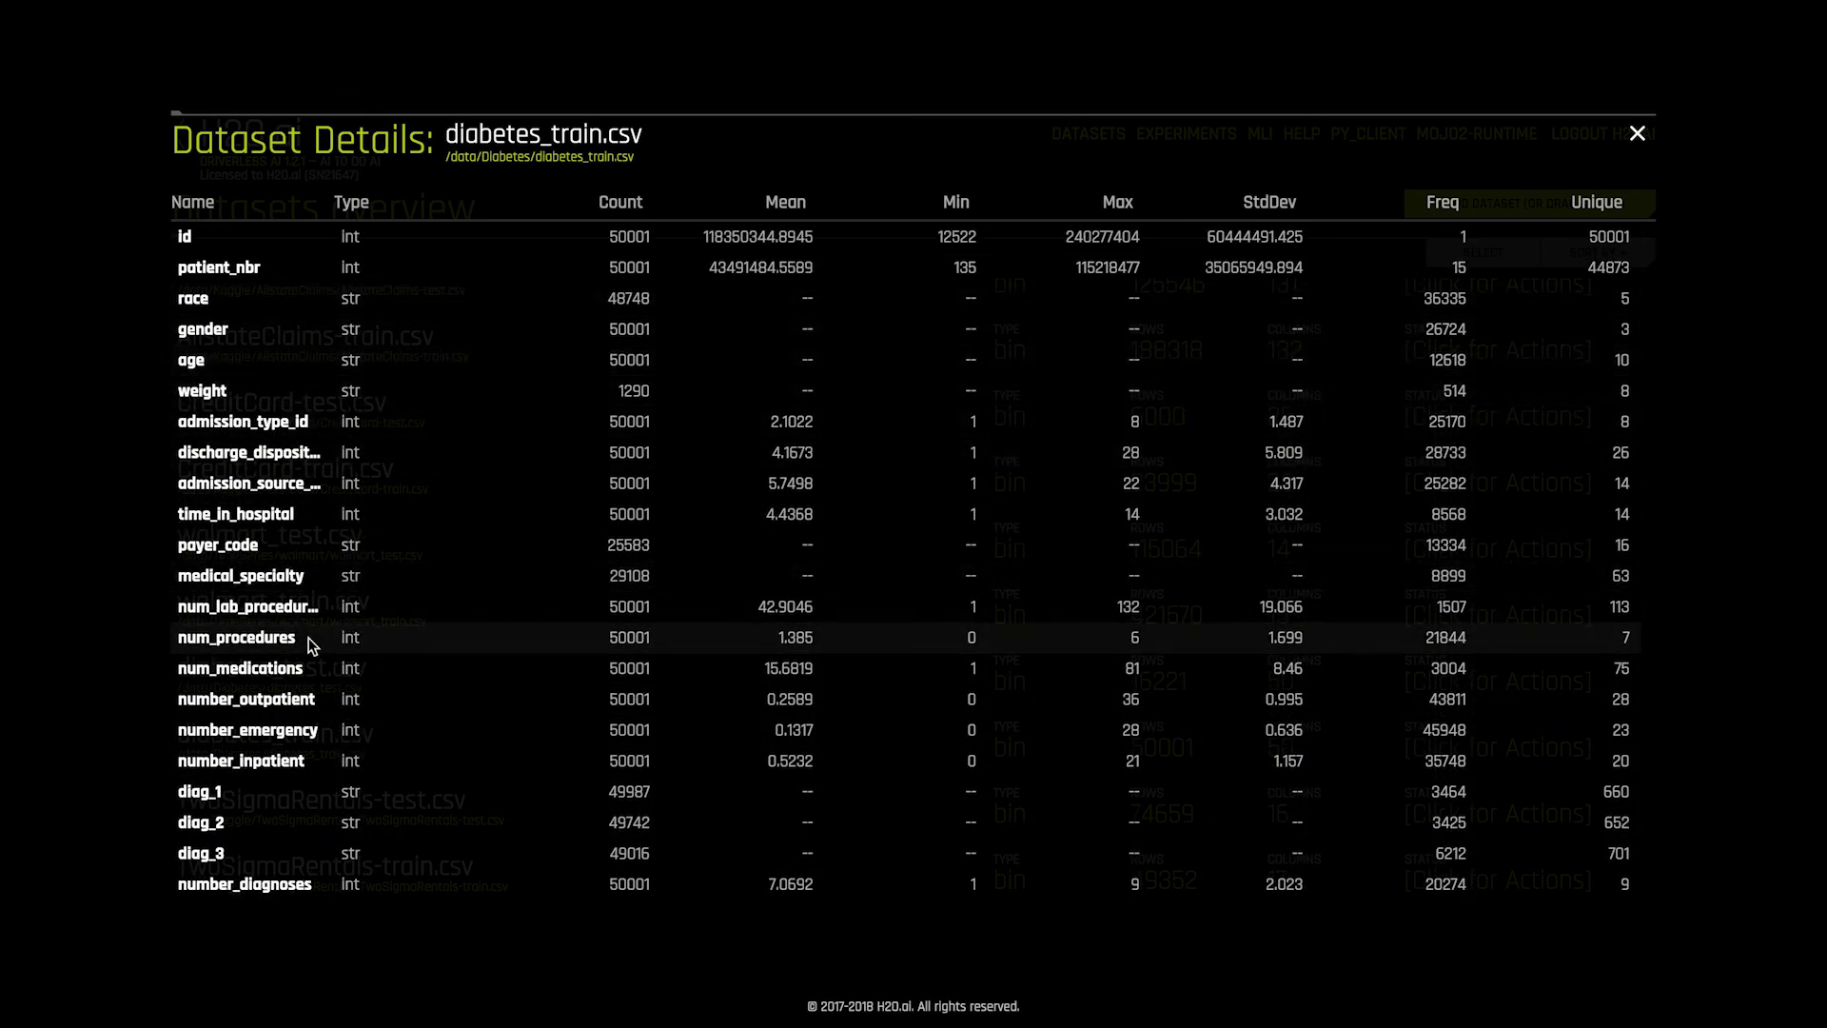
{"action": "scroll", "coordinate": [276, 657], "scroll_direction": "down", "scroll_amount": 3}
{"action": "scroll", "coordinate": [303, 855], "scroll_direction": "down", "scroll_amount": 8}
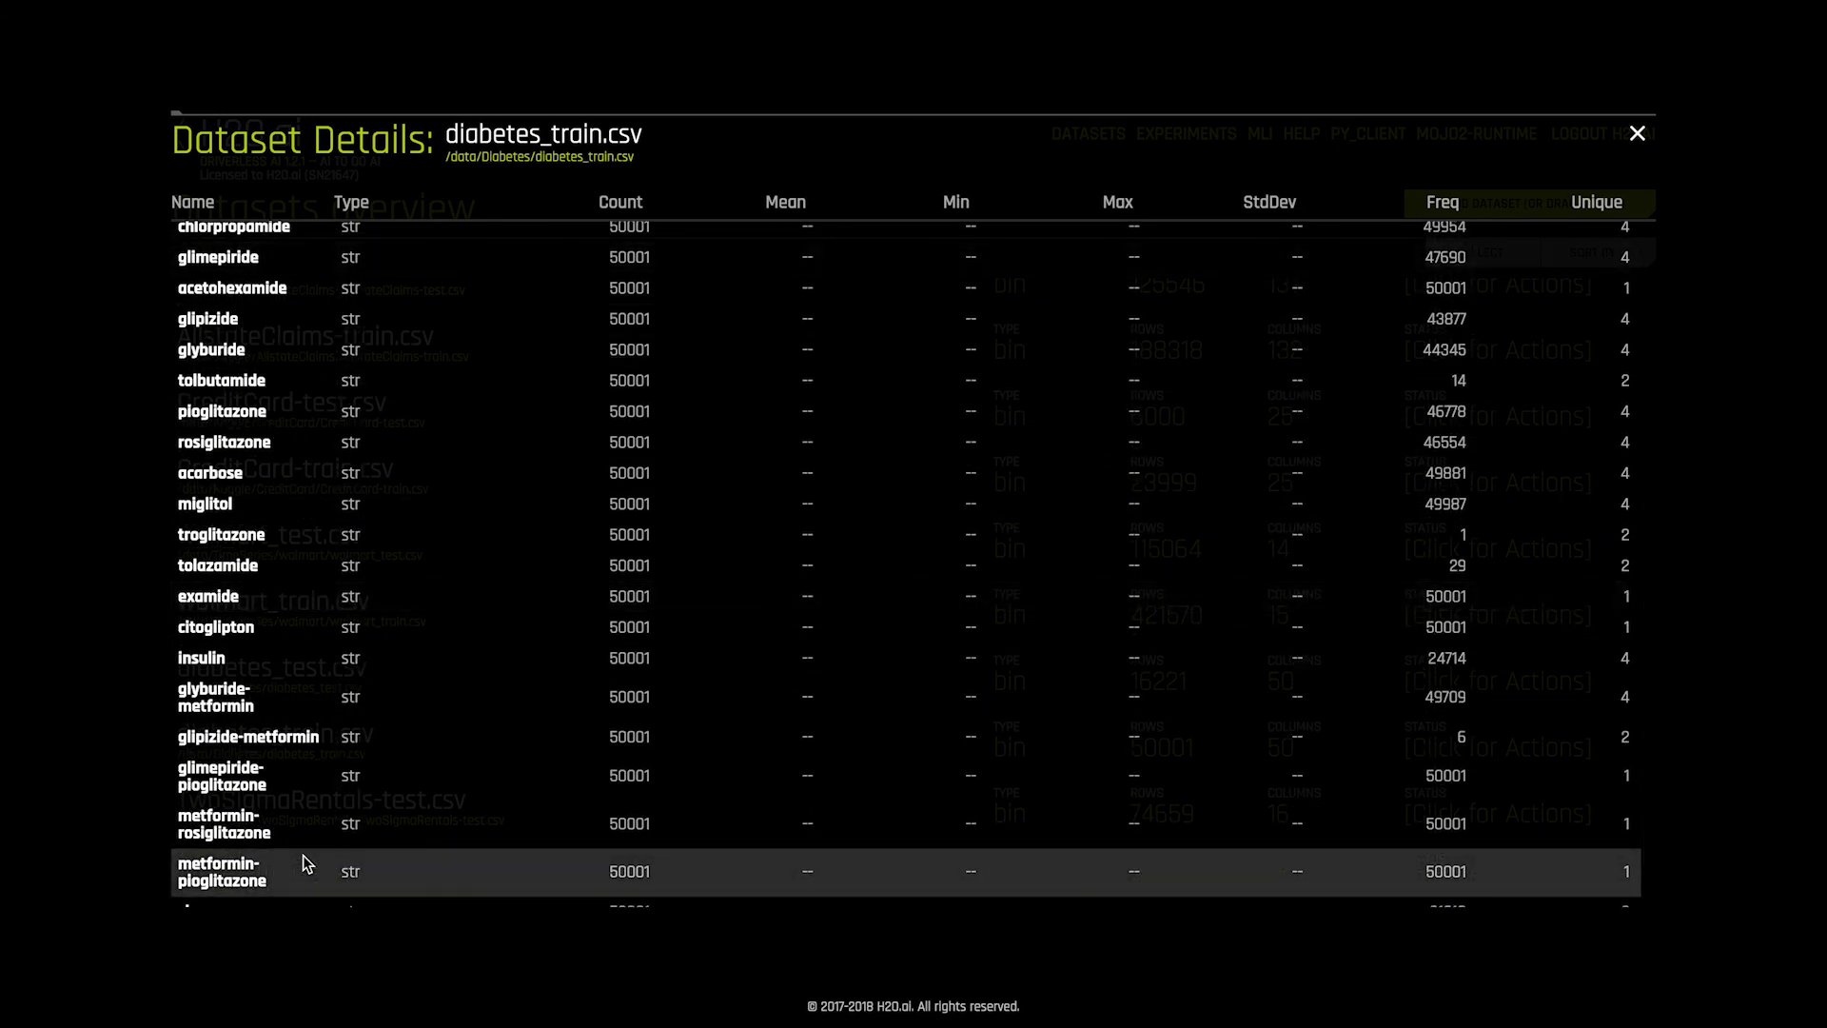
{"action": "scroll", "coordinate": [303, 855], "scroll_direction": "up", "scroll_amount": 10}
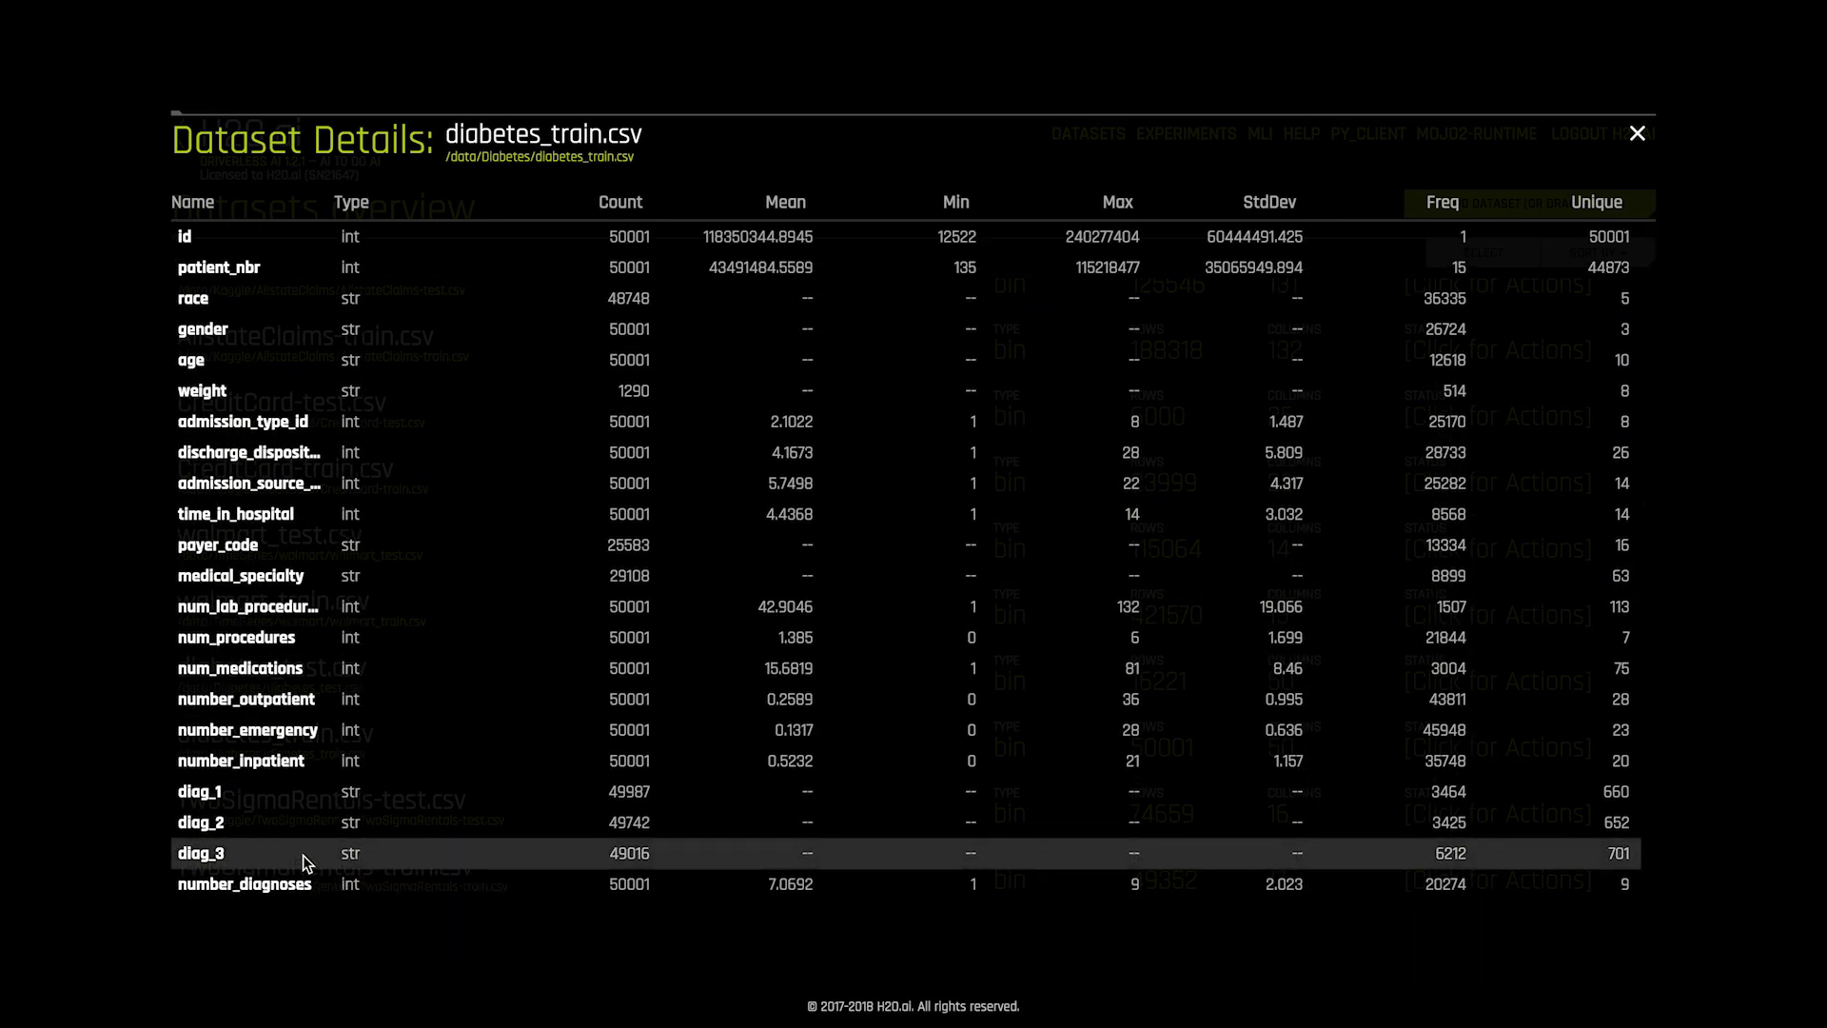
{"action": "mouse_move", "coordinate": [302, 855]}
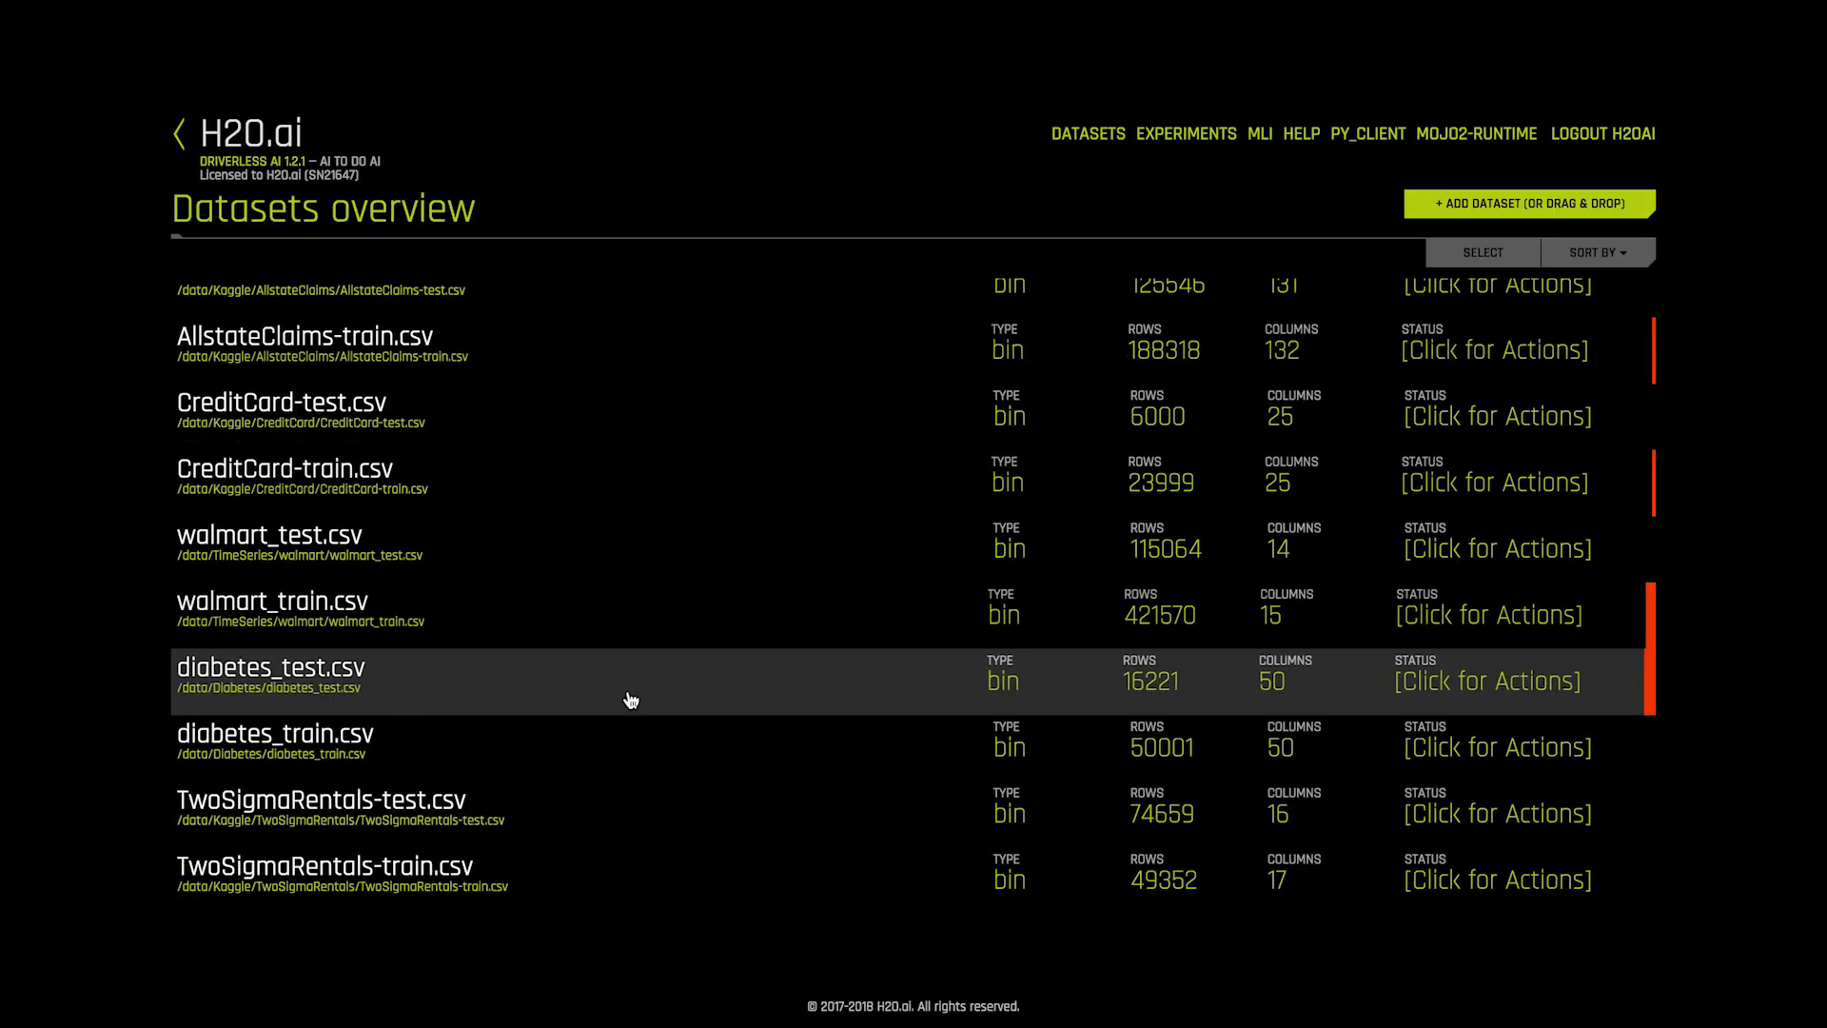
Start a new experiment on diabetes_train.csv with readmitted as the target column
{"action": "left_click", "coordinate": [537, 744]}
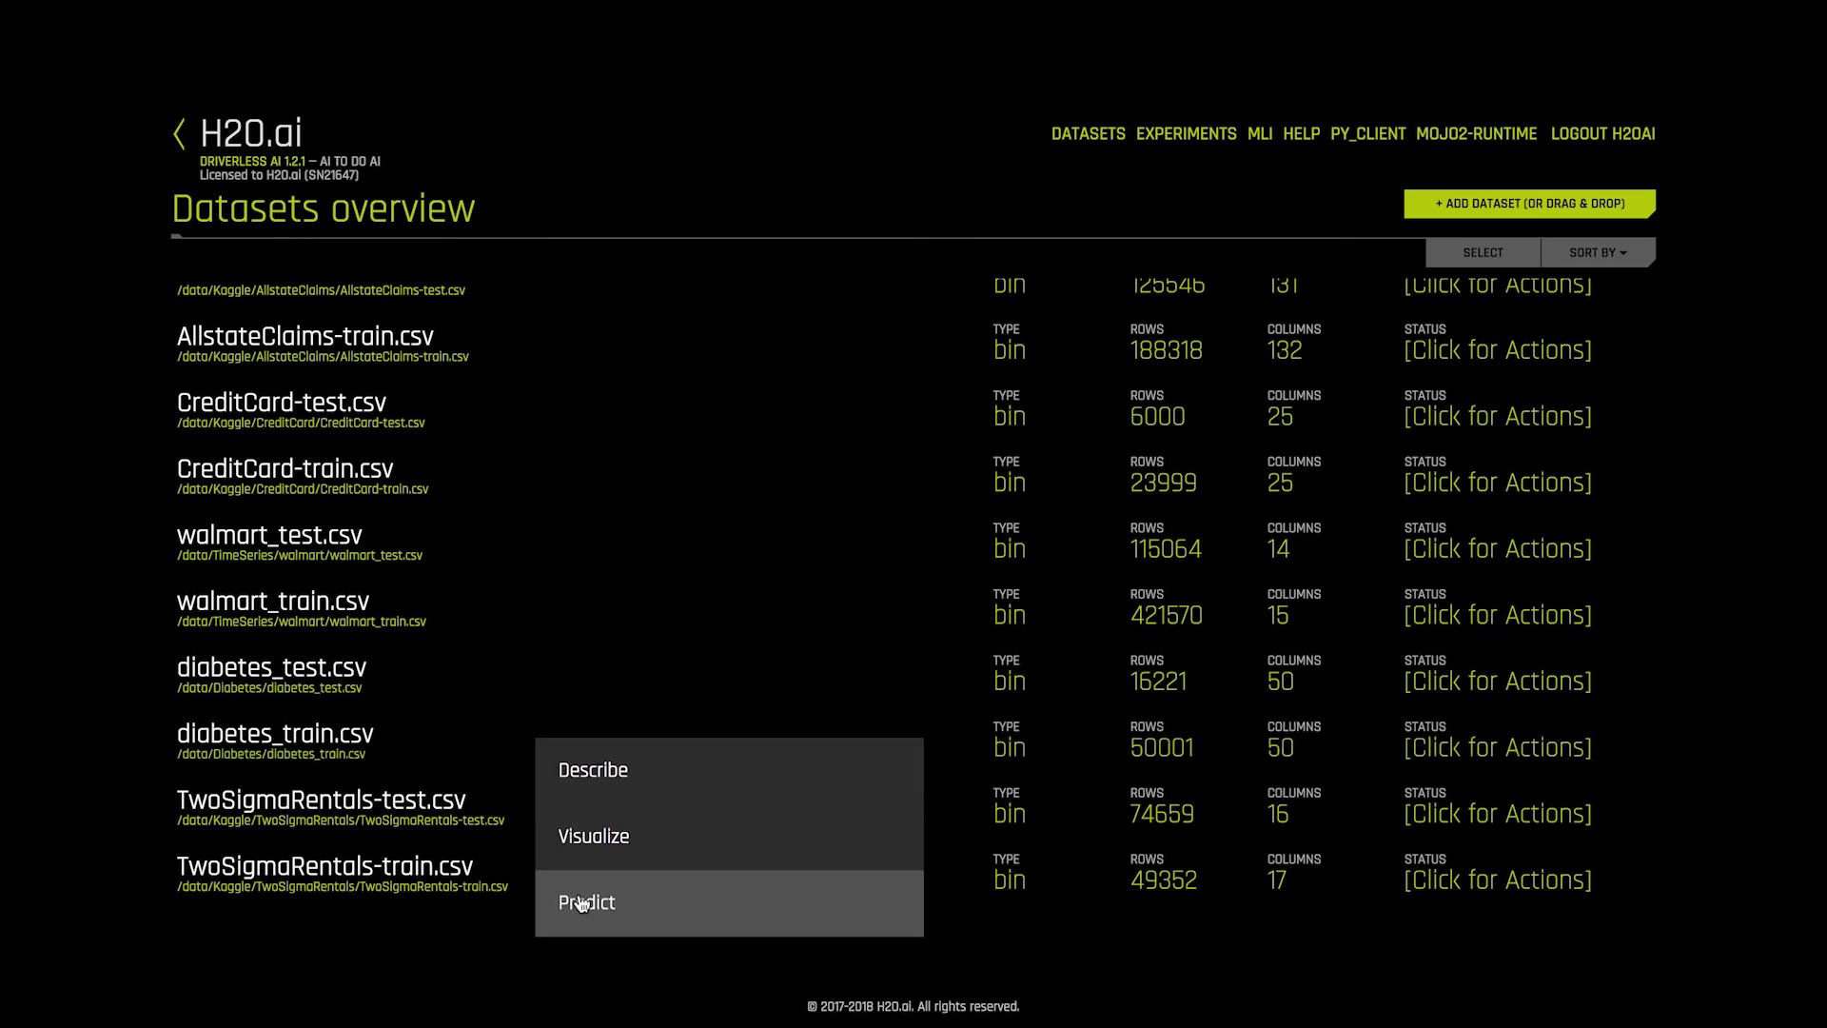
{"action": "left_click", "coordinate": [581, 898]}
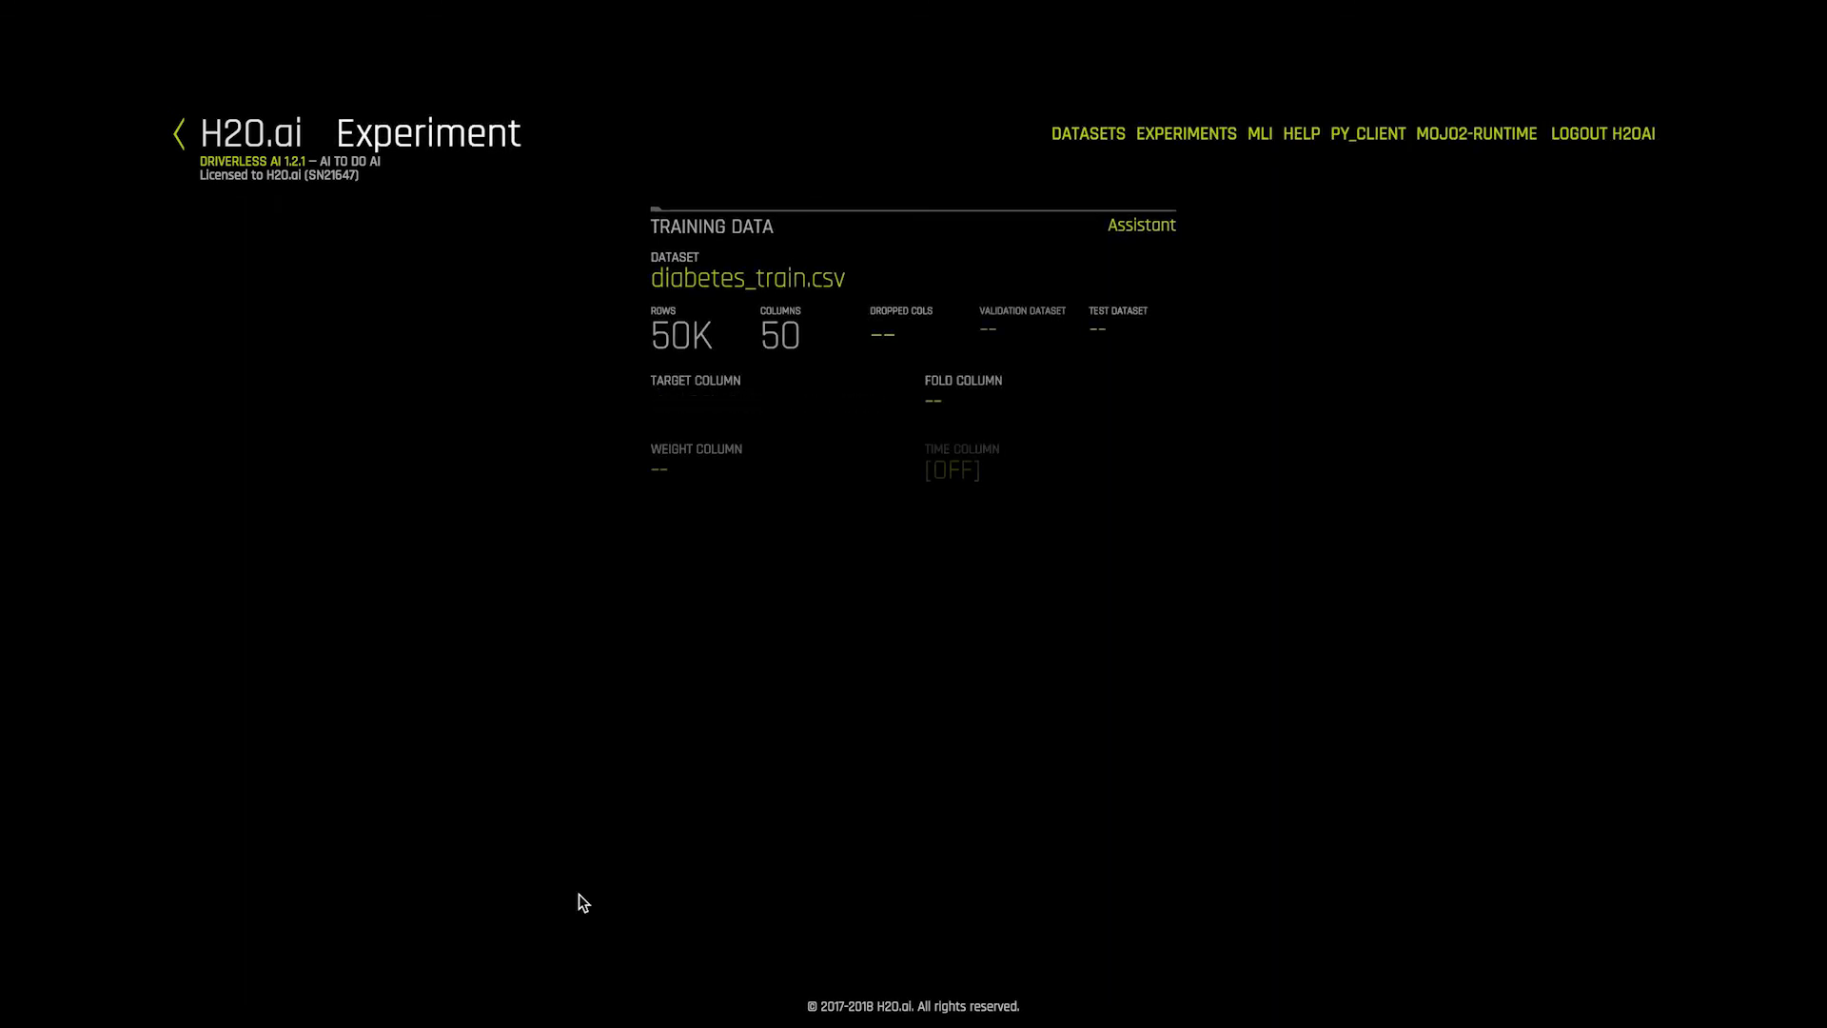
{"action": "left_click", "coordinate": [723, 409]}
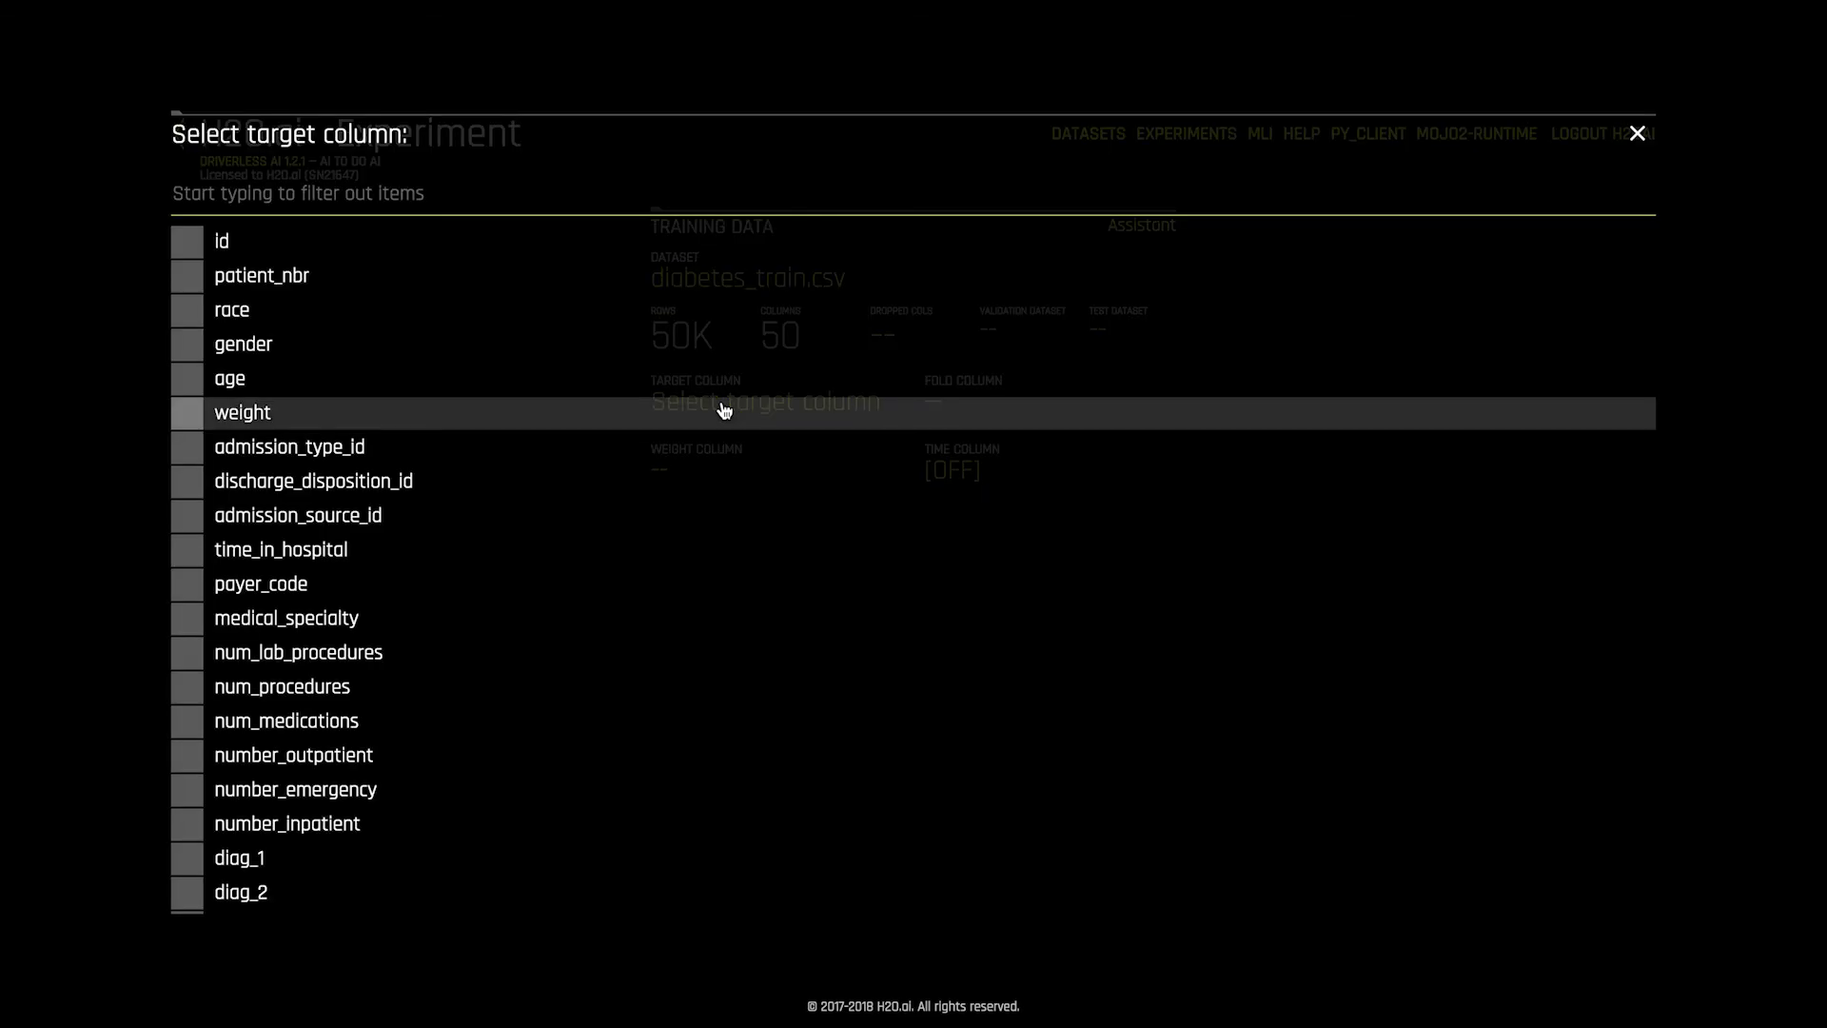
{"action": "scroll", "coordinate": [724, 409], "scroll_direction": "down", "scroll_amount": 10}
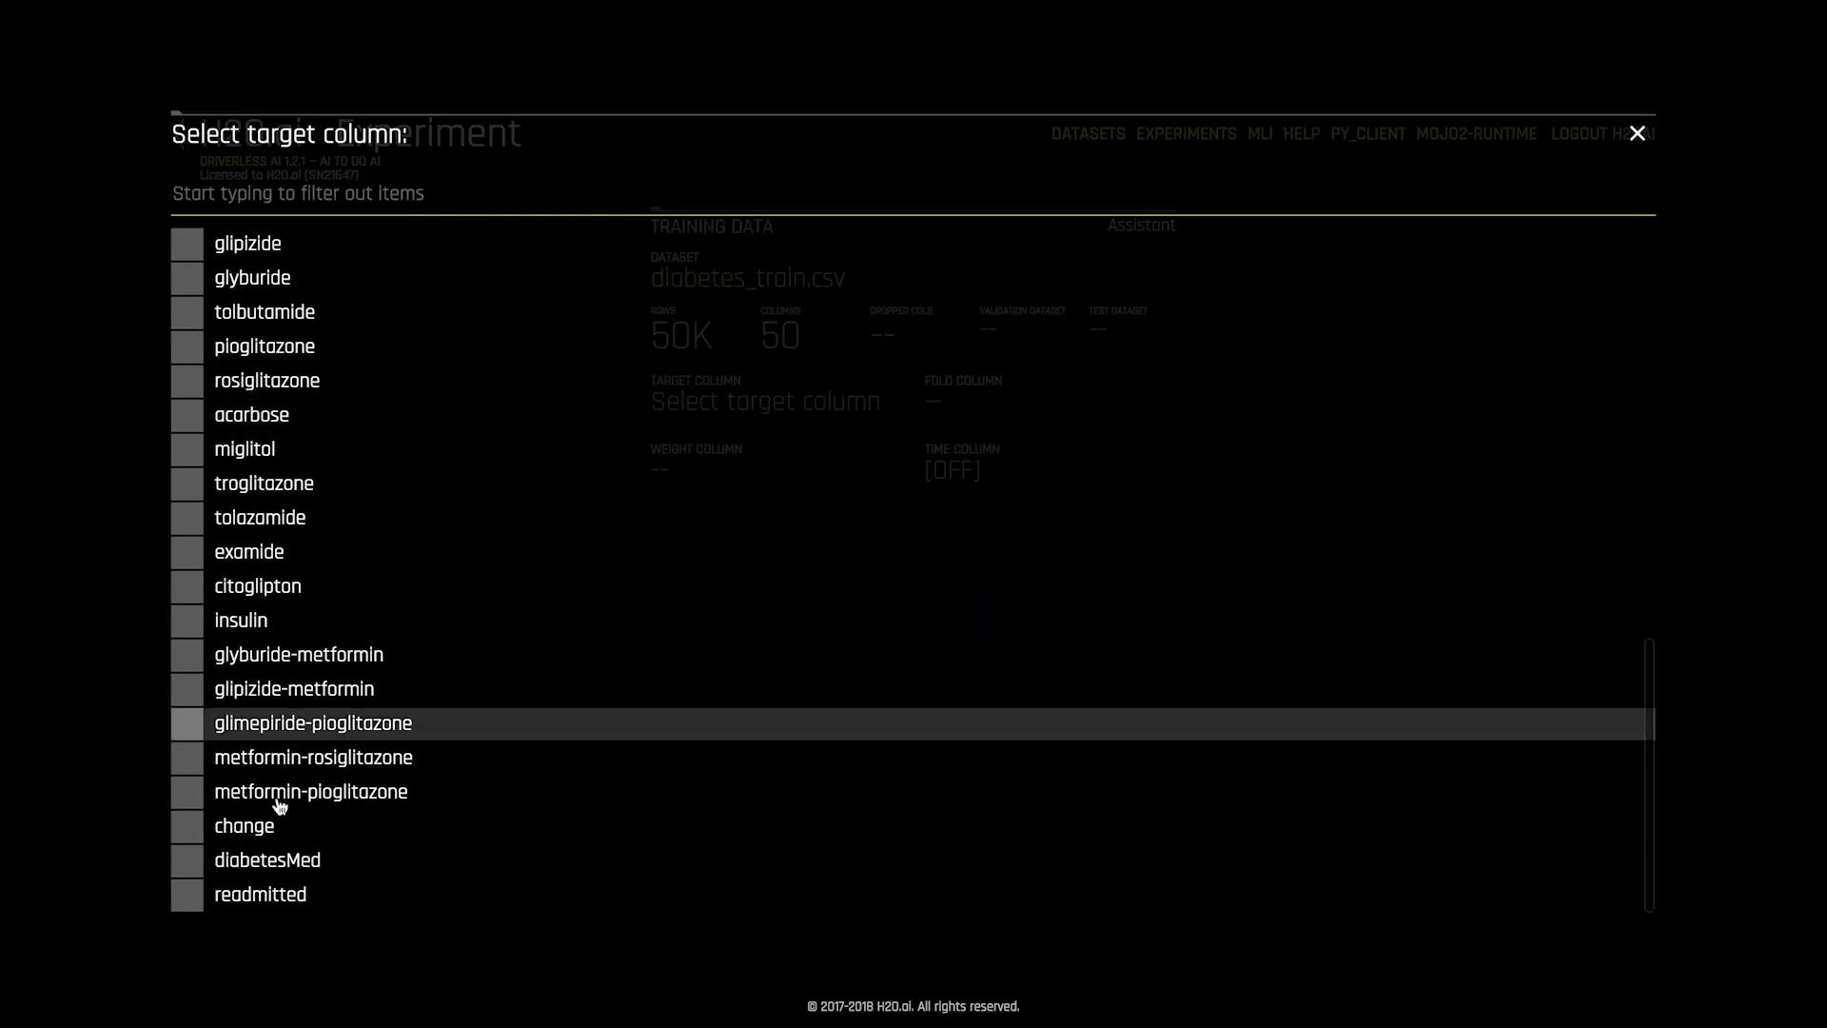
{"action": "left_click", "coordinate": [243, 897]}
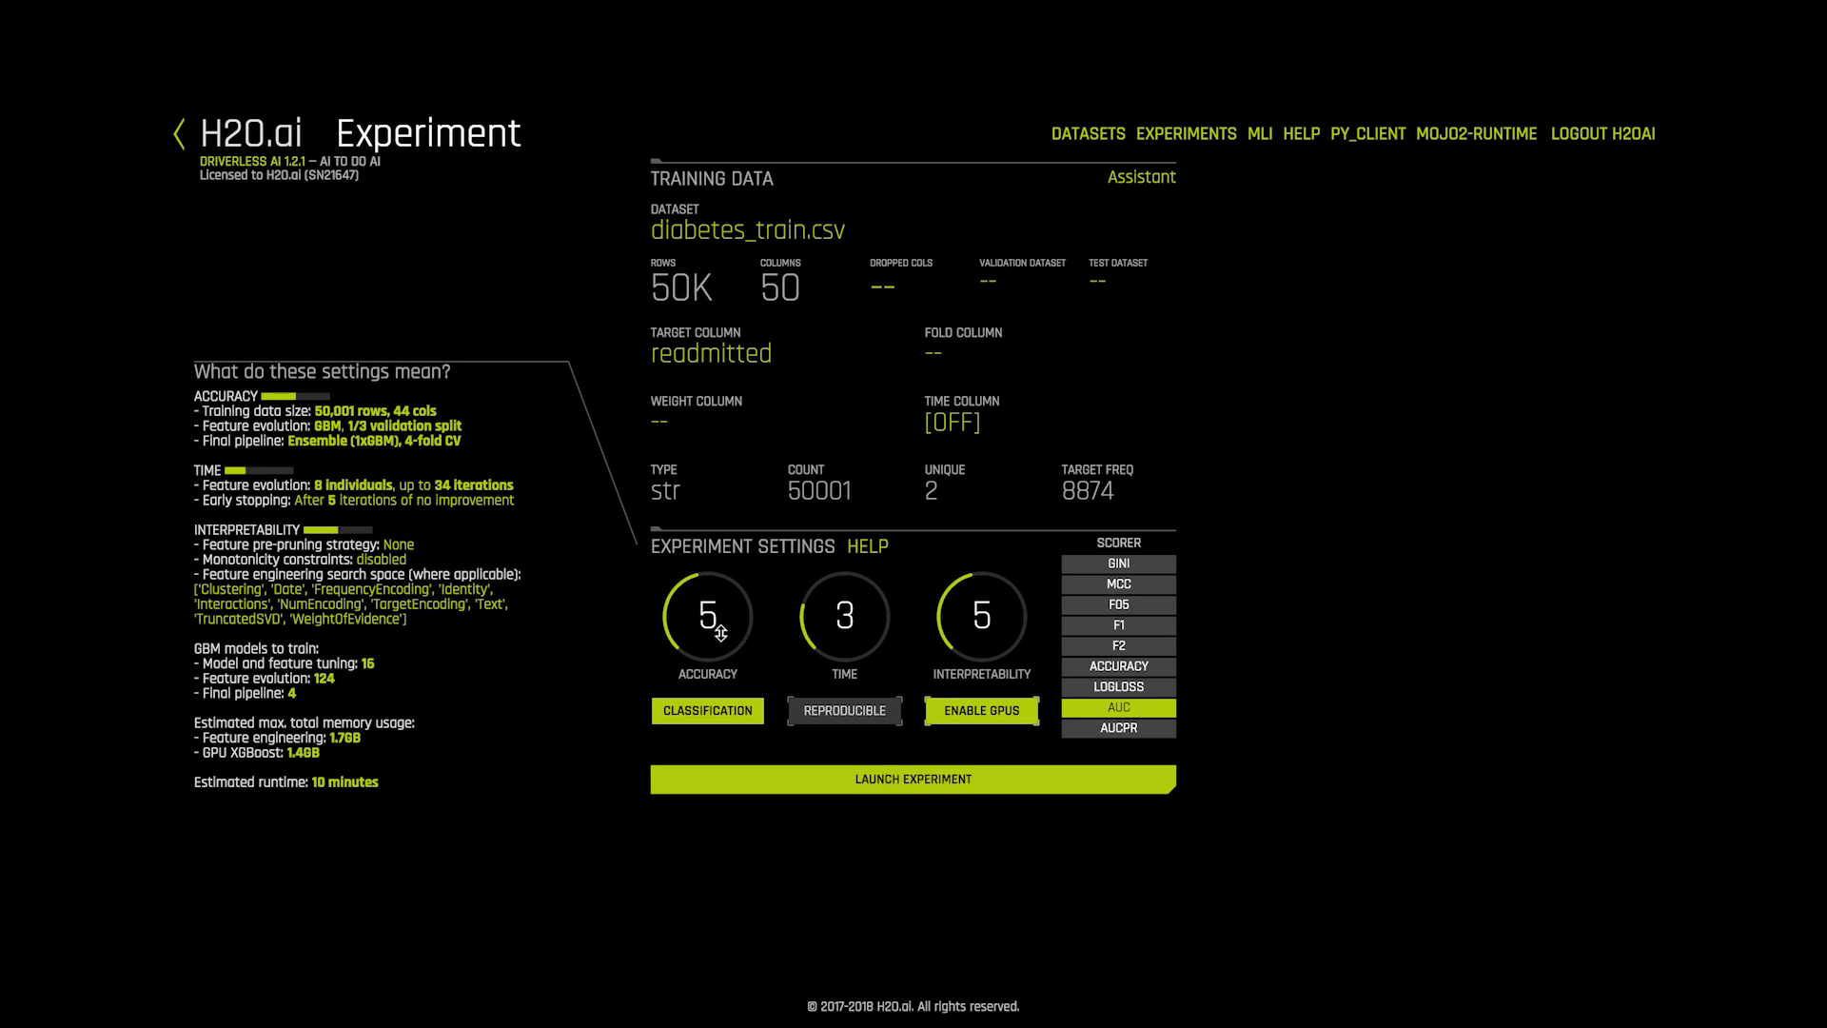
Set the experiment dials to Accuracy 7, Time 5 and Interpretability 1
{"action": "left_click_drag", "start_coordinate": [723, 633], "coordinate": [722, 610]}
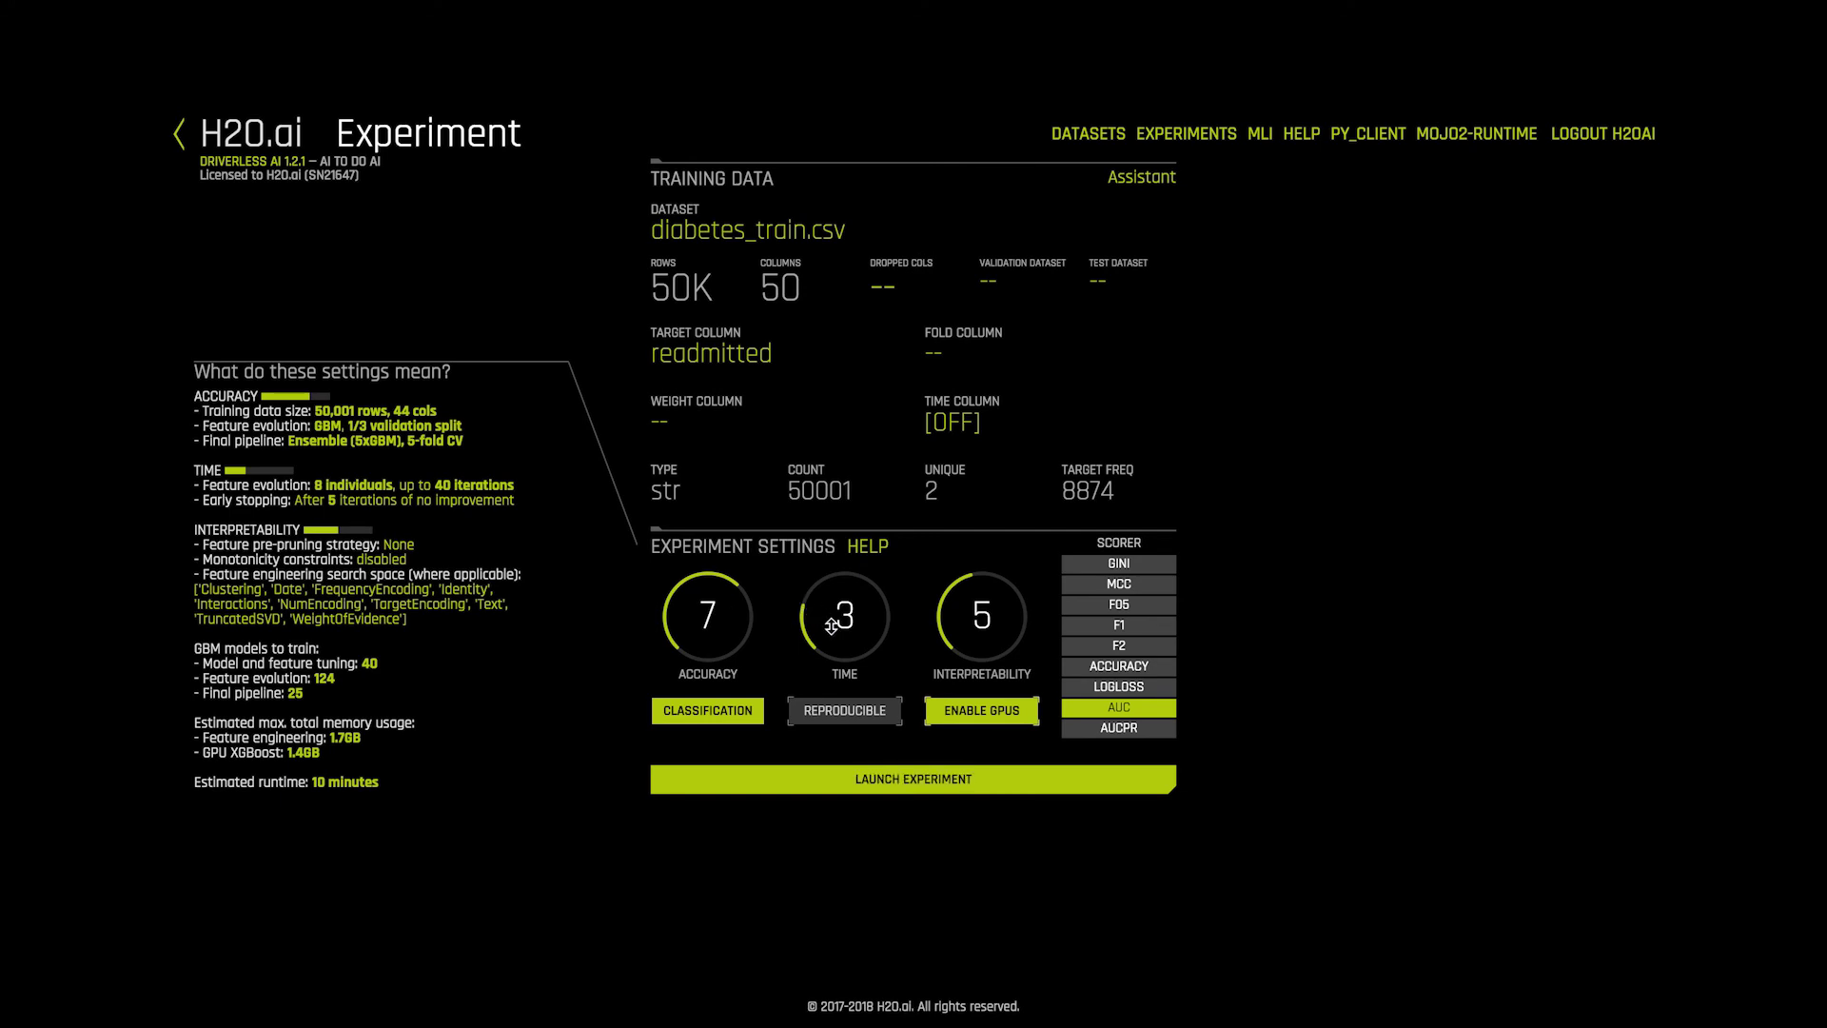
{"action": "left_click_drag", "start_coordinate": [830, 627], "coordinate": [837, 596]}
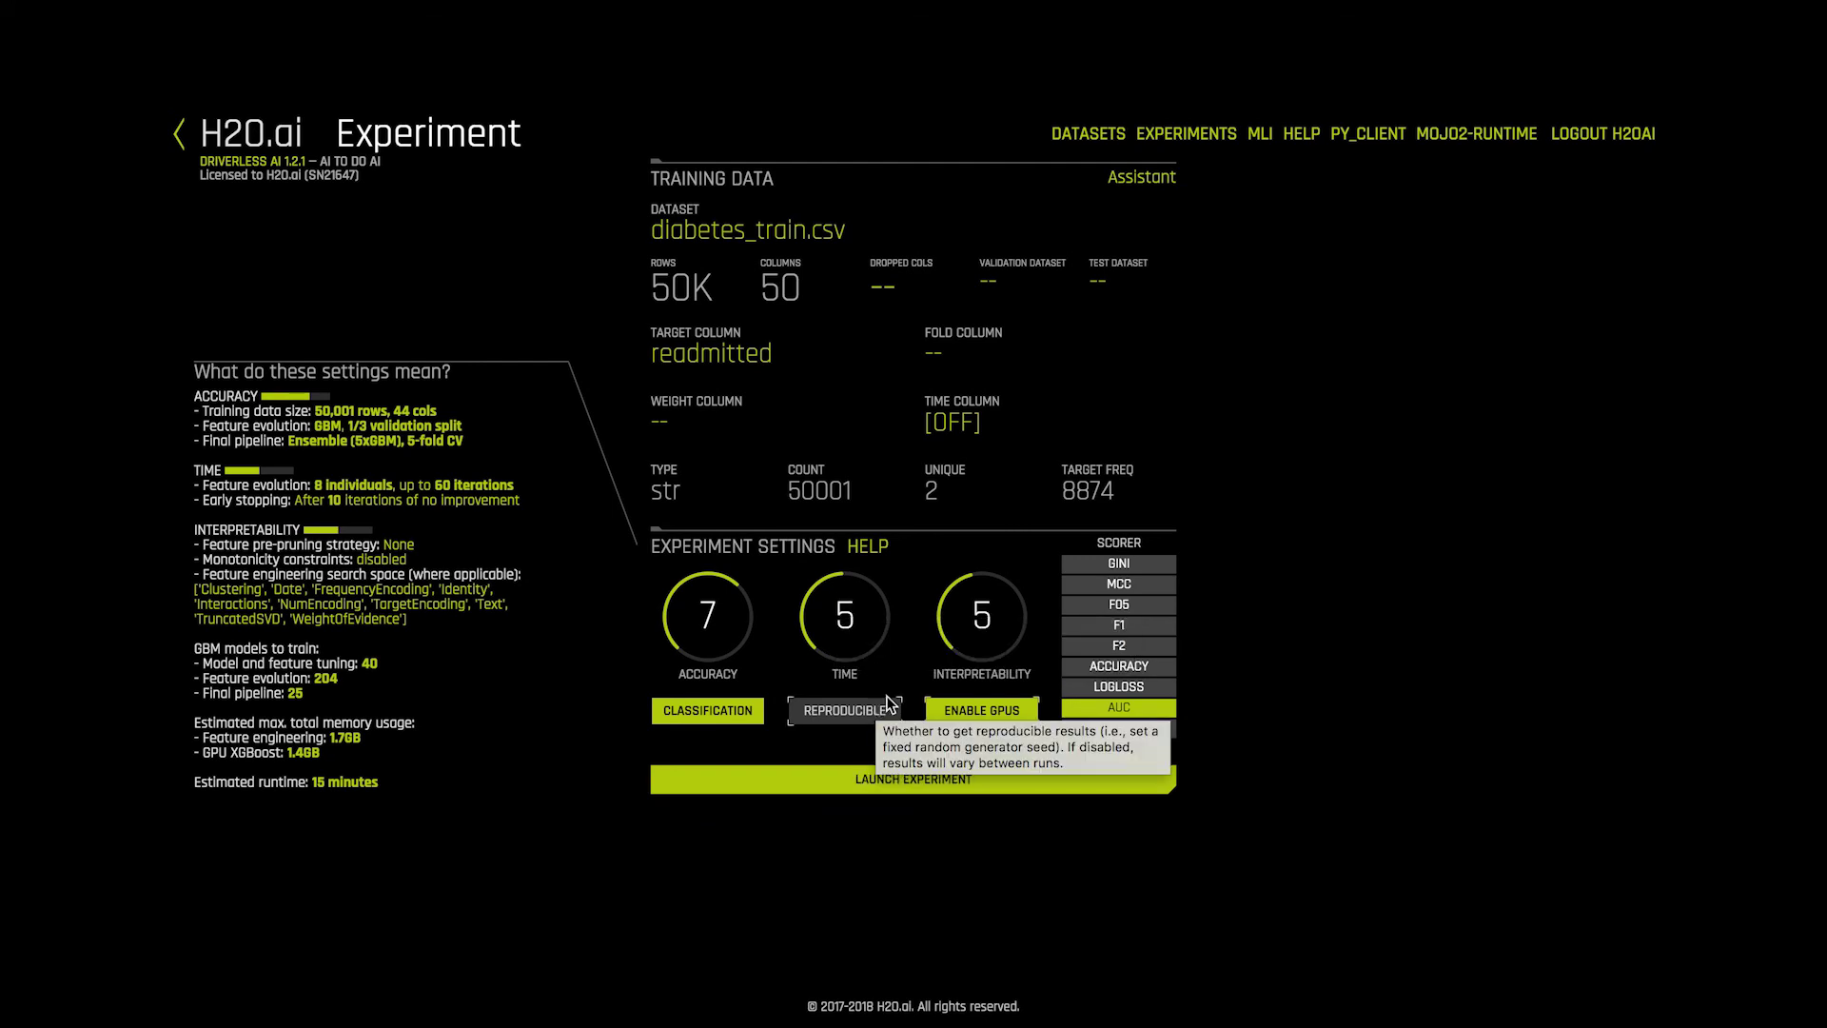
{"action": "left_click_drag", "start_coordinate": [993, 621], "coordinate": [988, 586]}
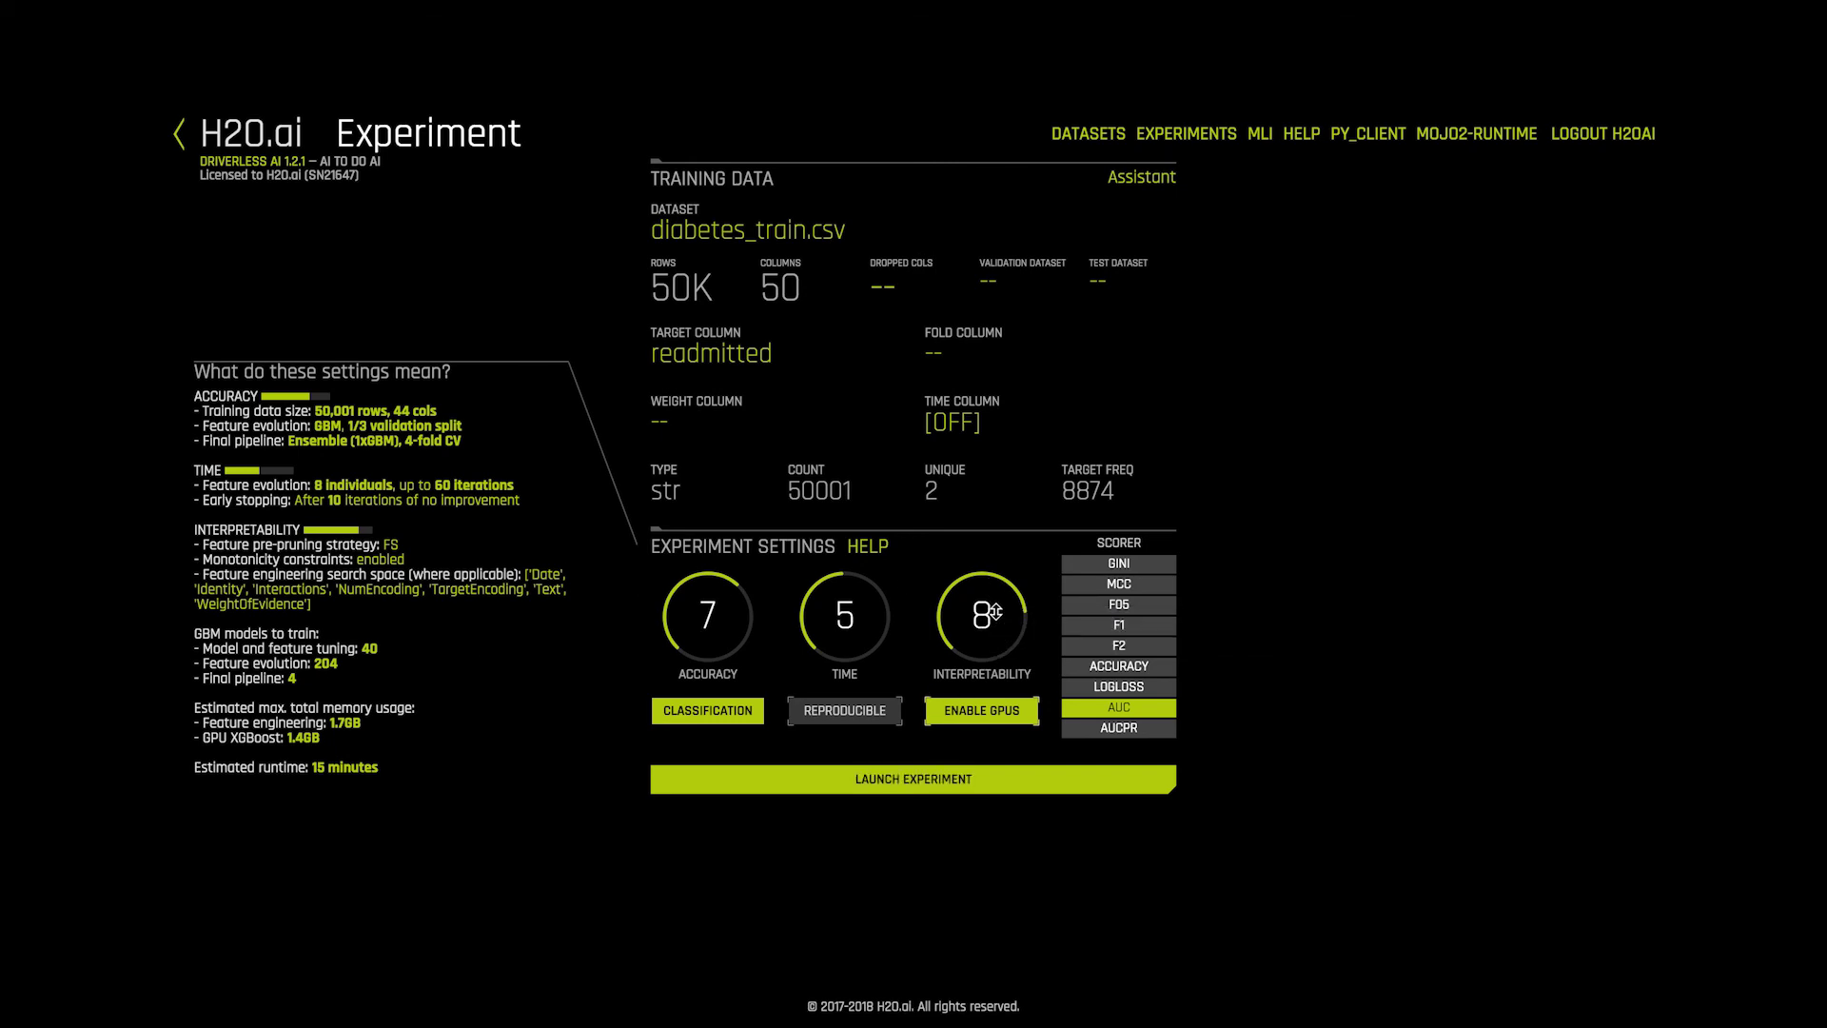
{"action": "left_click_drag", "start_coordinate": [995, 612], "coordinate": [1000, 664]}
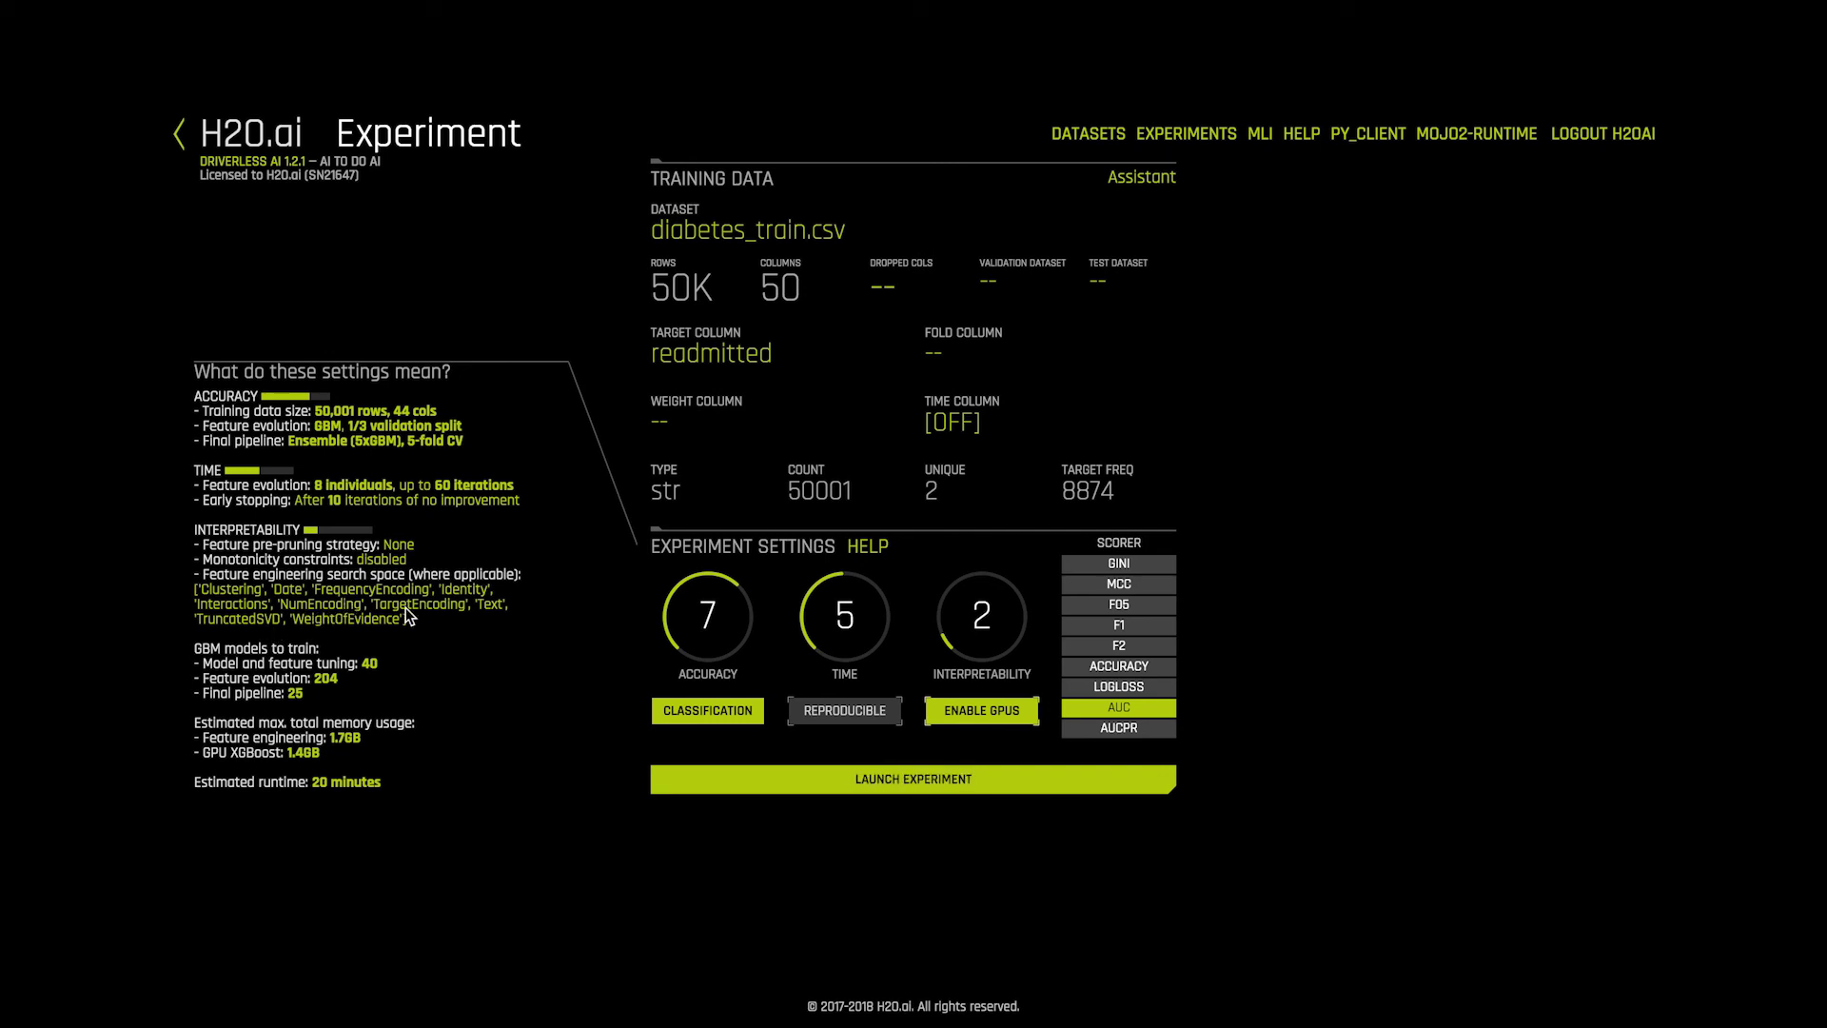
{"action": "left_click_drag", "start_coordinate": [967, 639], "coordinate": [972, 645]}
Set Time to 3 and Accuracy to 5, switch the scorer to LOGLOSS, and launch the experiment
{"action": "scroll", "coordinate": [856, 652], "scroll_direction": "down", "scroll_amount": 2}
{"action": "scroll", "coordinate": [725, 621], "scroll_direction": "down", "scroll_amount": 2}
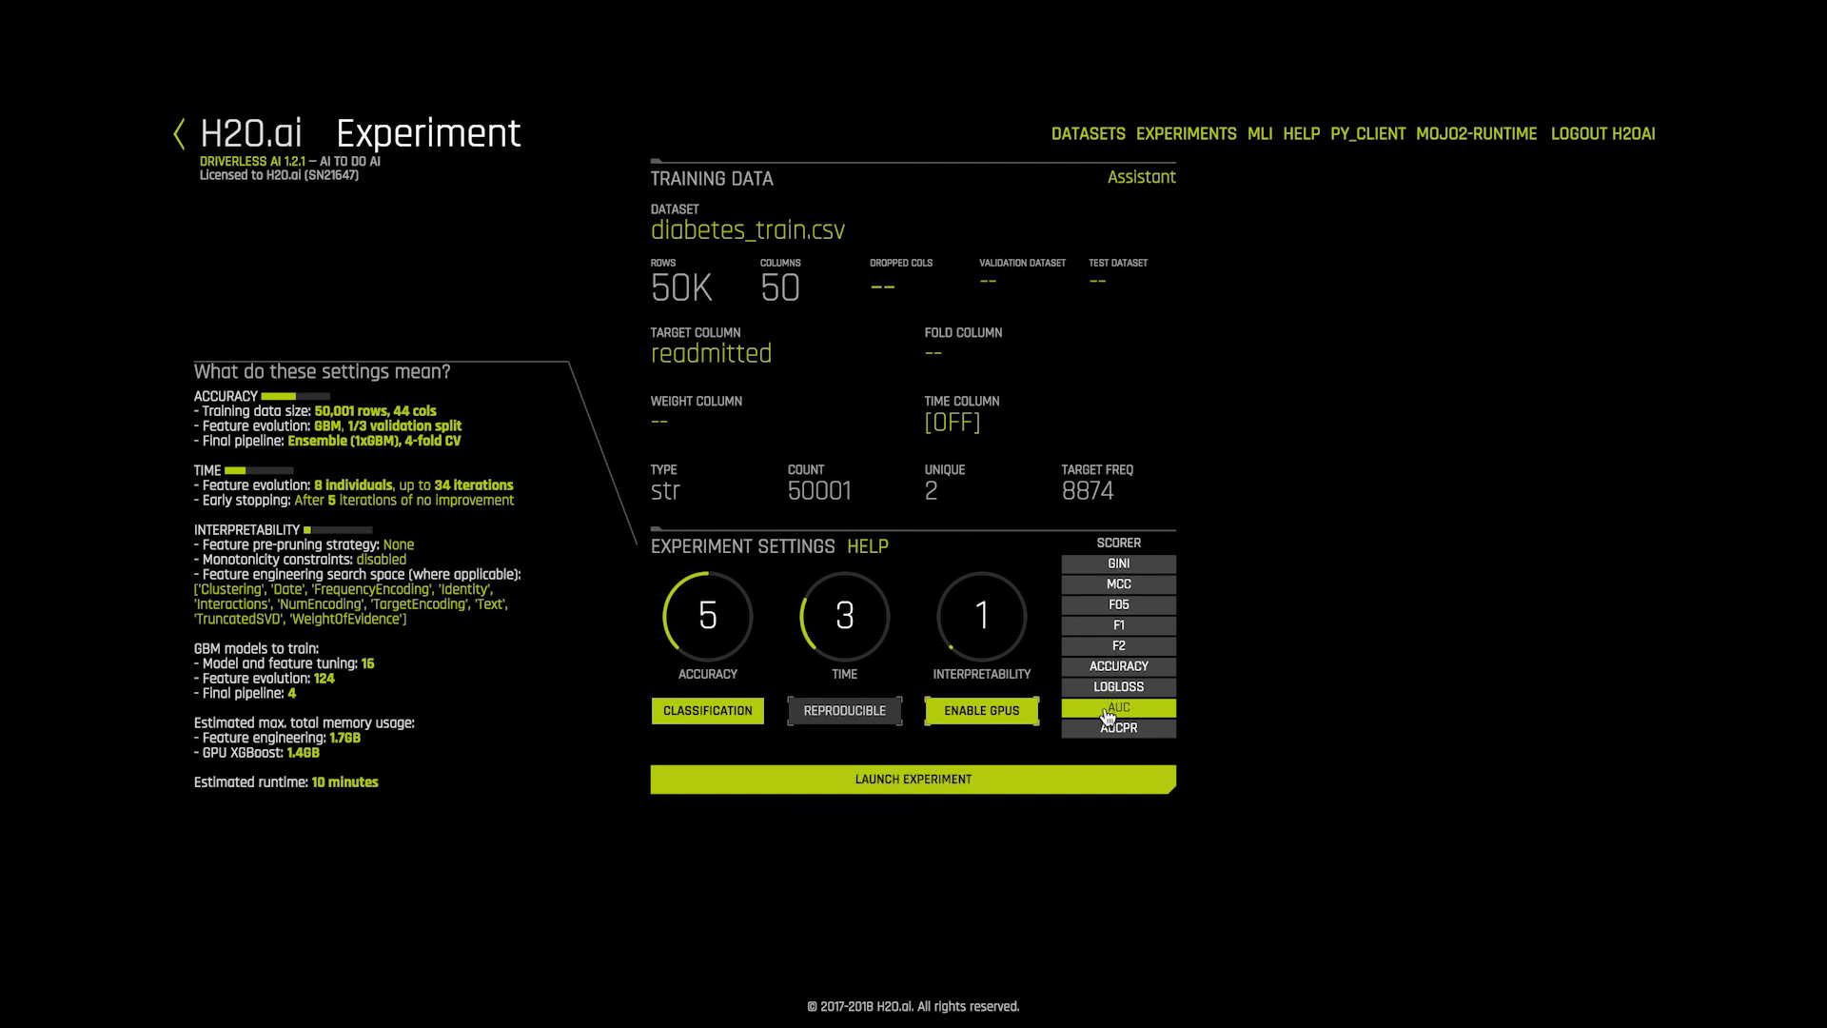
{"action": "left_click", "coordinate": [1107, 695]}
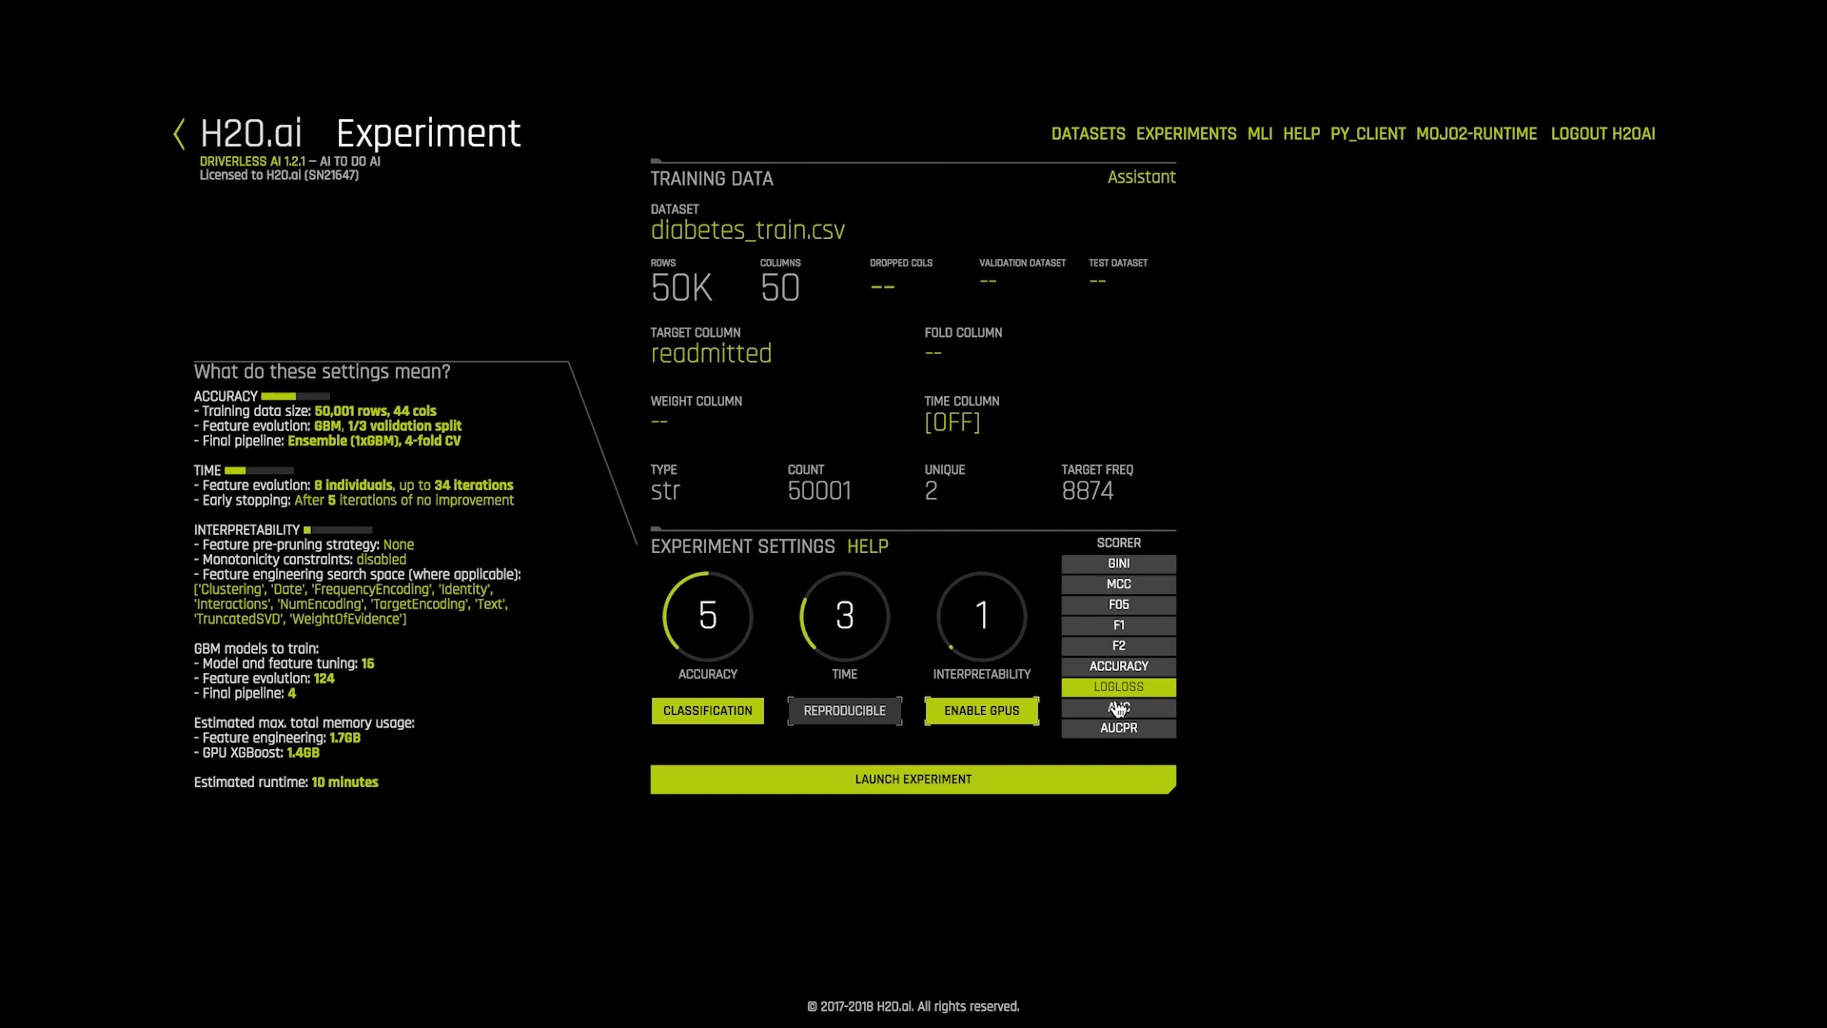
{"action": "mouse_move", "coordinate": [1119, 710]}
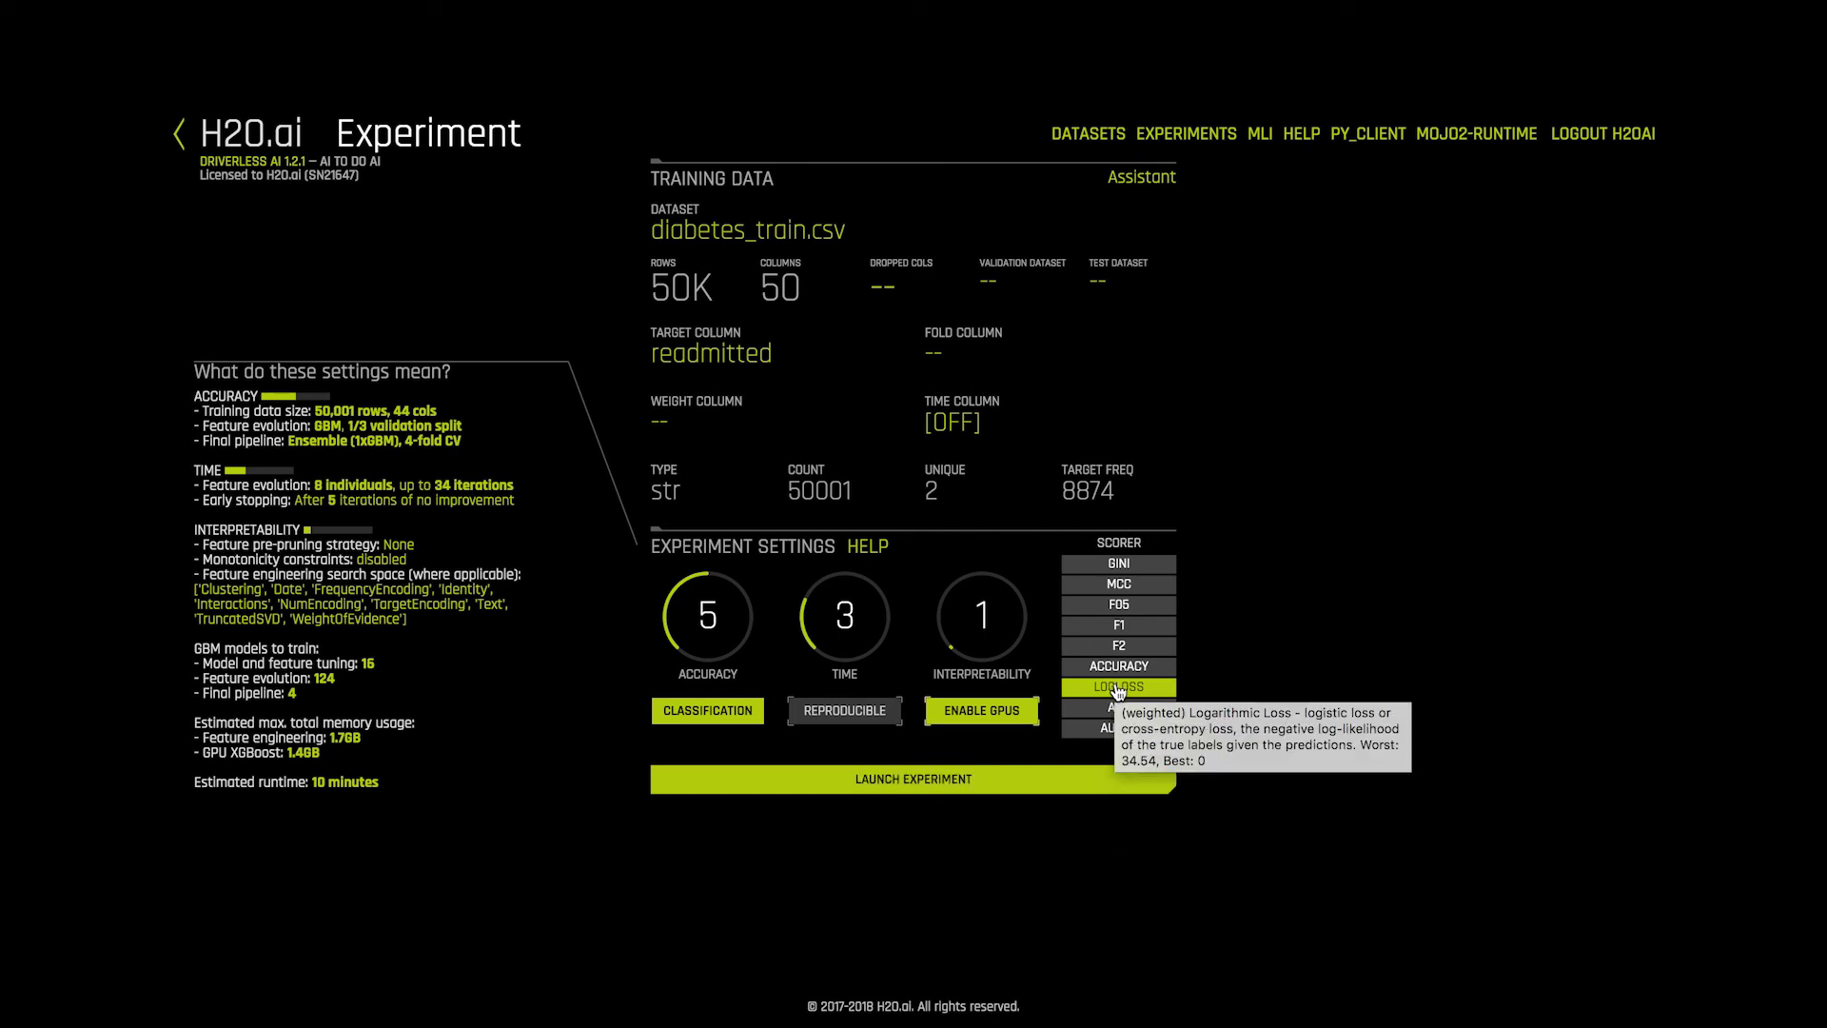
{"action": "mouse_move", "coordinate": [1123, 674]}
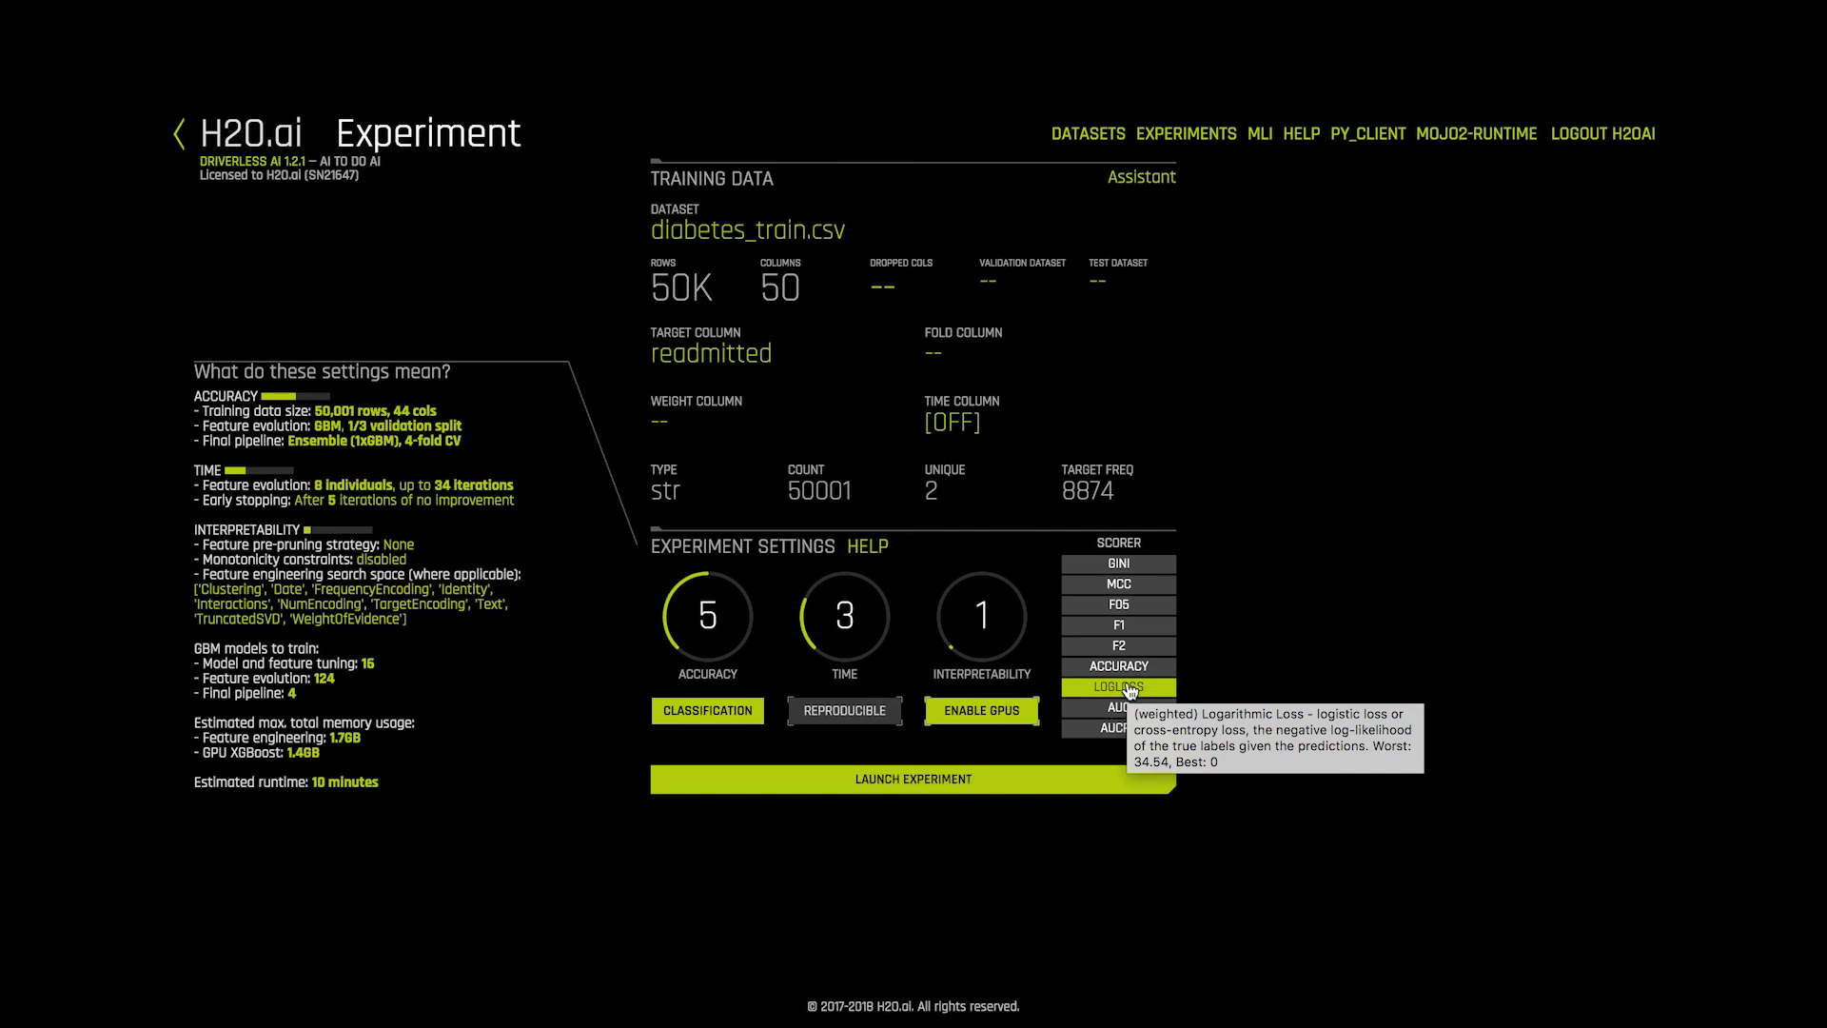
{"action": "left_click", "coordinate": [928, 782]}
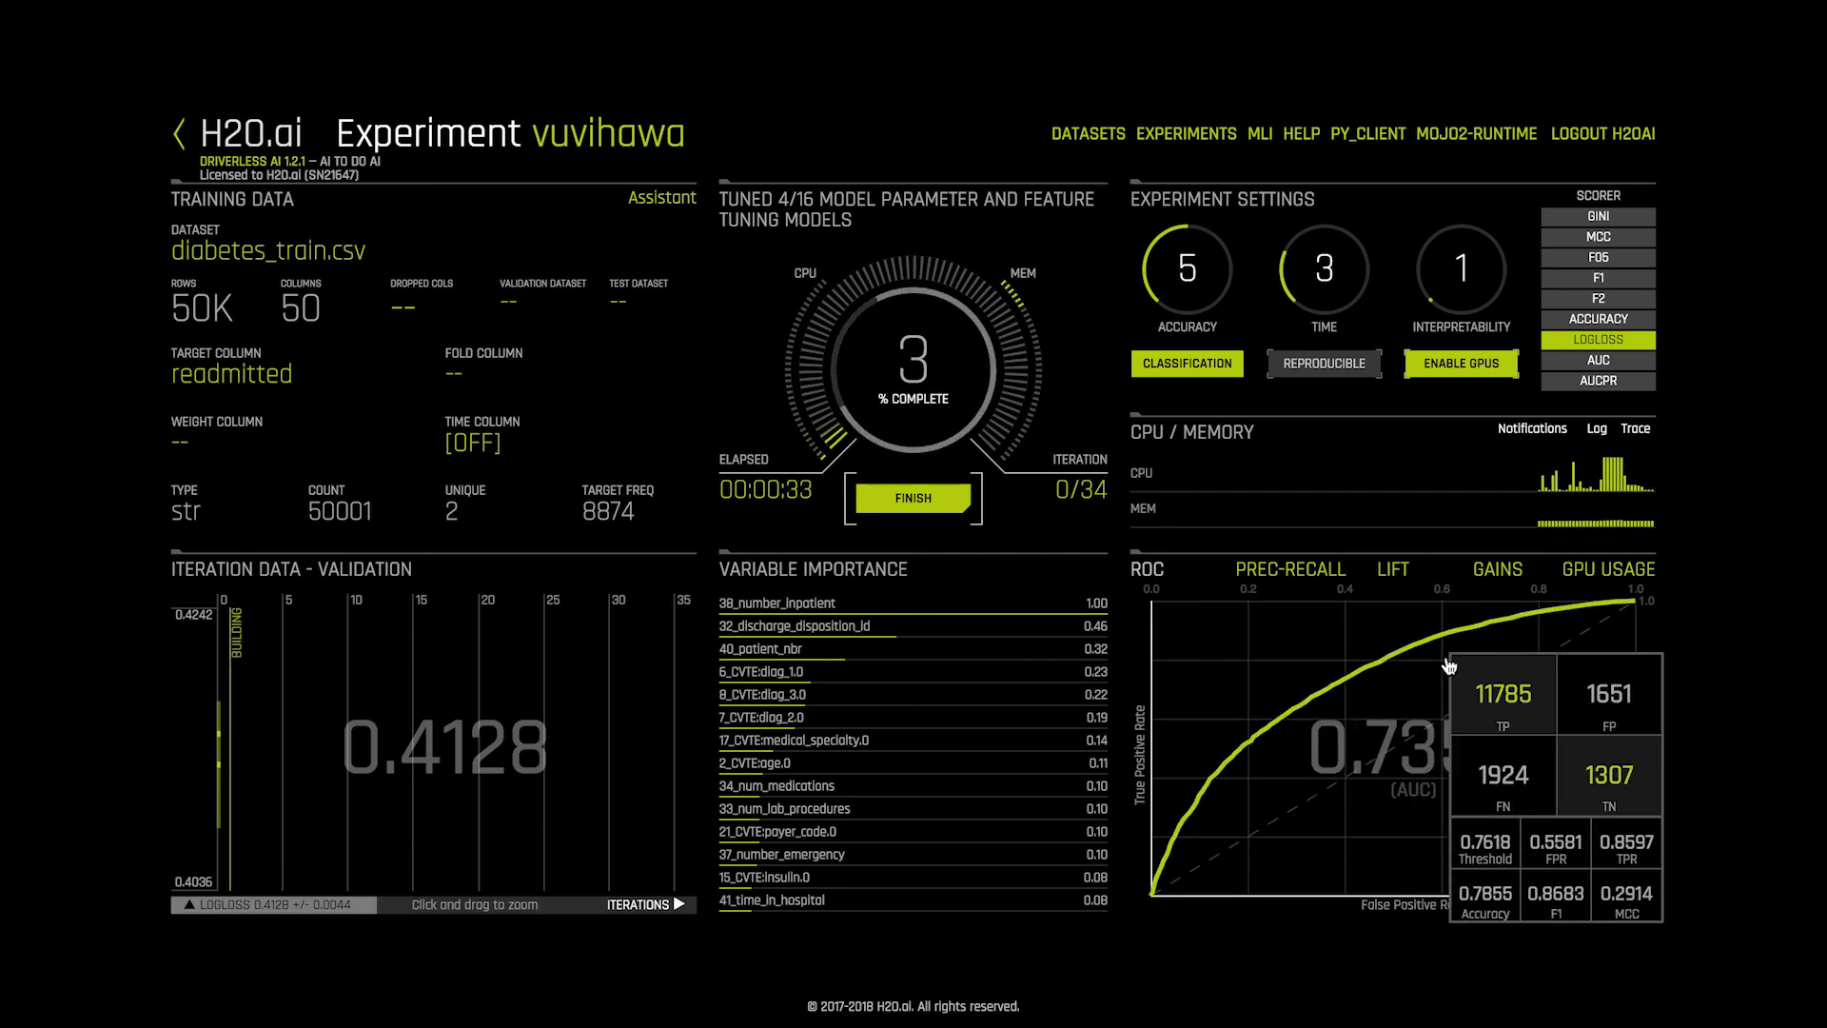
Show the Trace View of experiment vuvihawa's tuning tasks
{"action": "left_click", "coordinate": [1589, 582]}
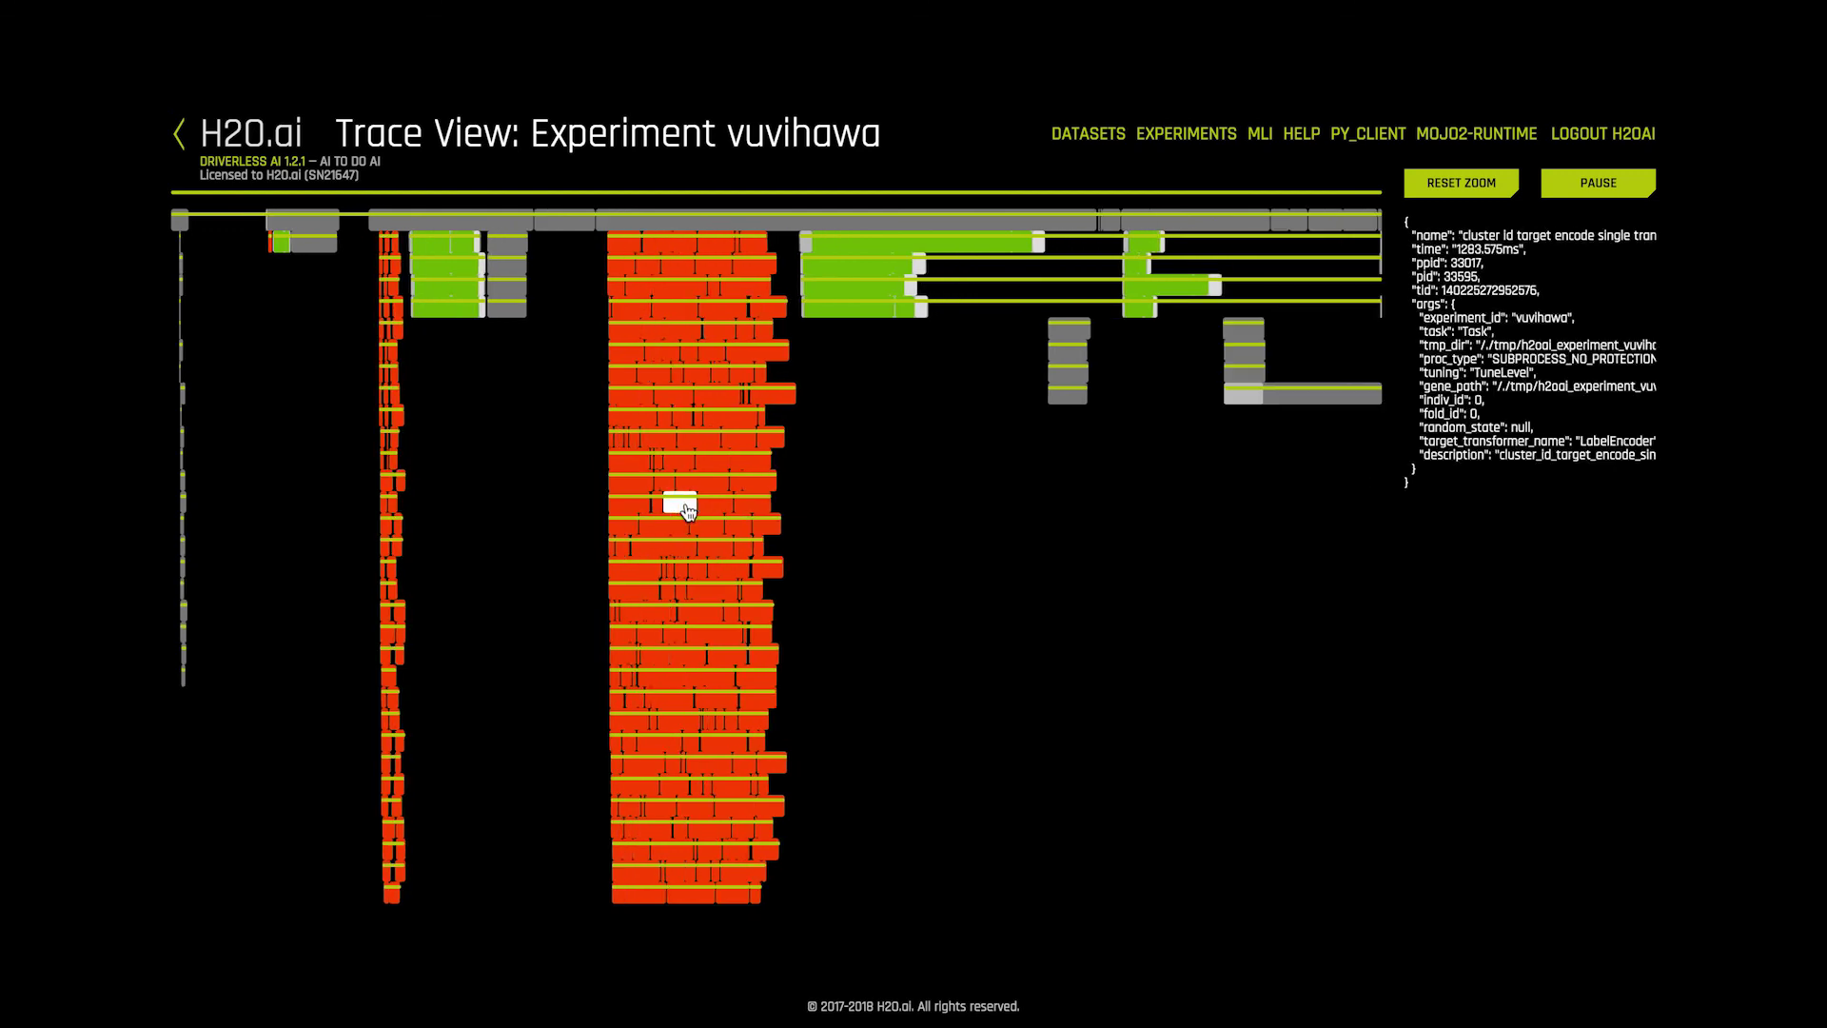
{"action": "mouse_move", "coordinate": [689, 511]}
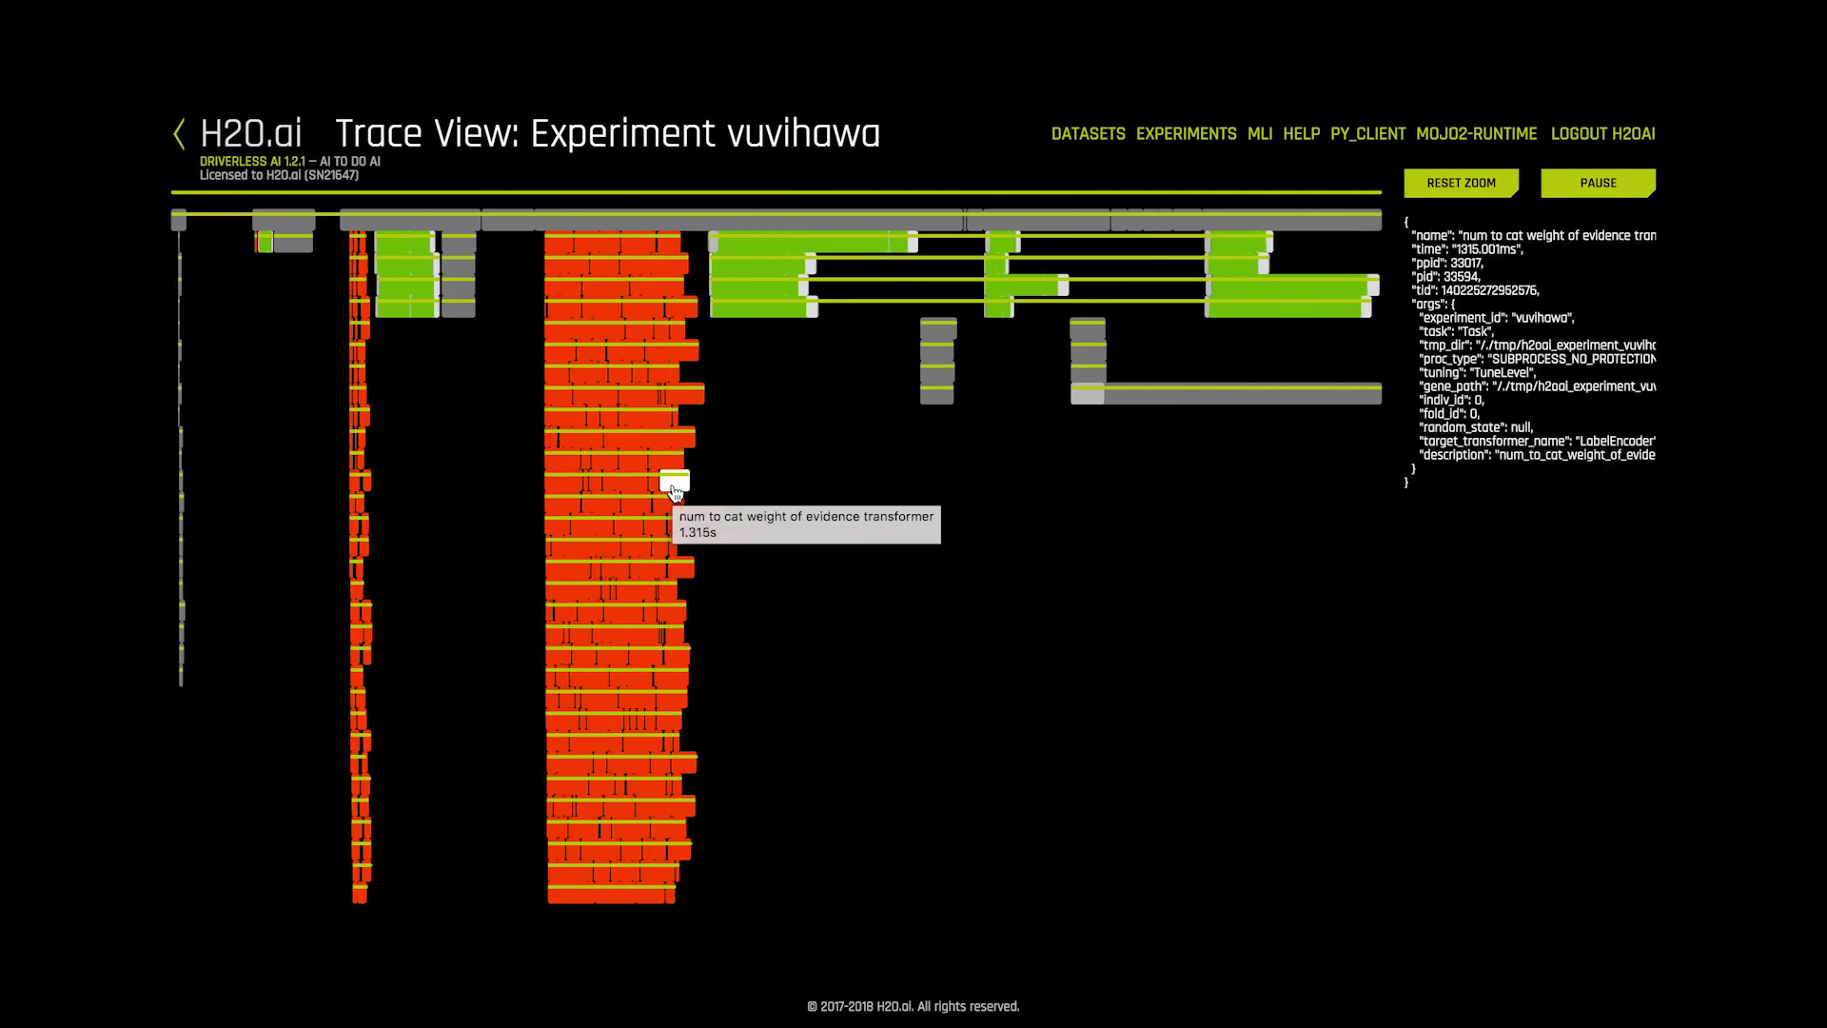
{"action": "mouse_move", "coordinate": [609, 490]}
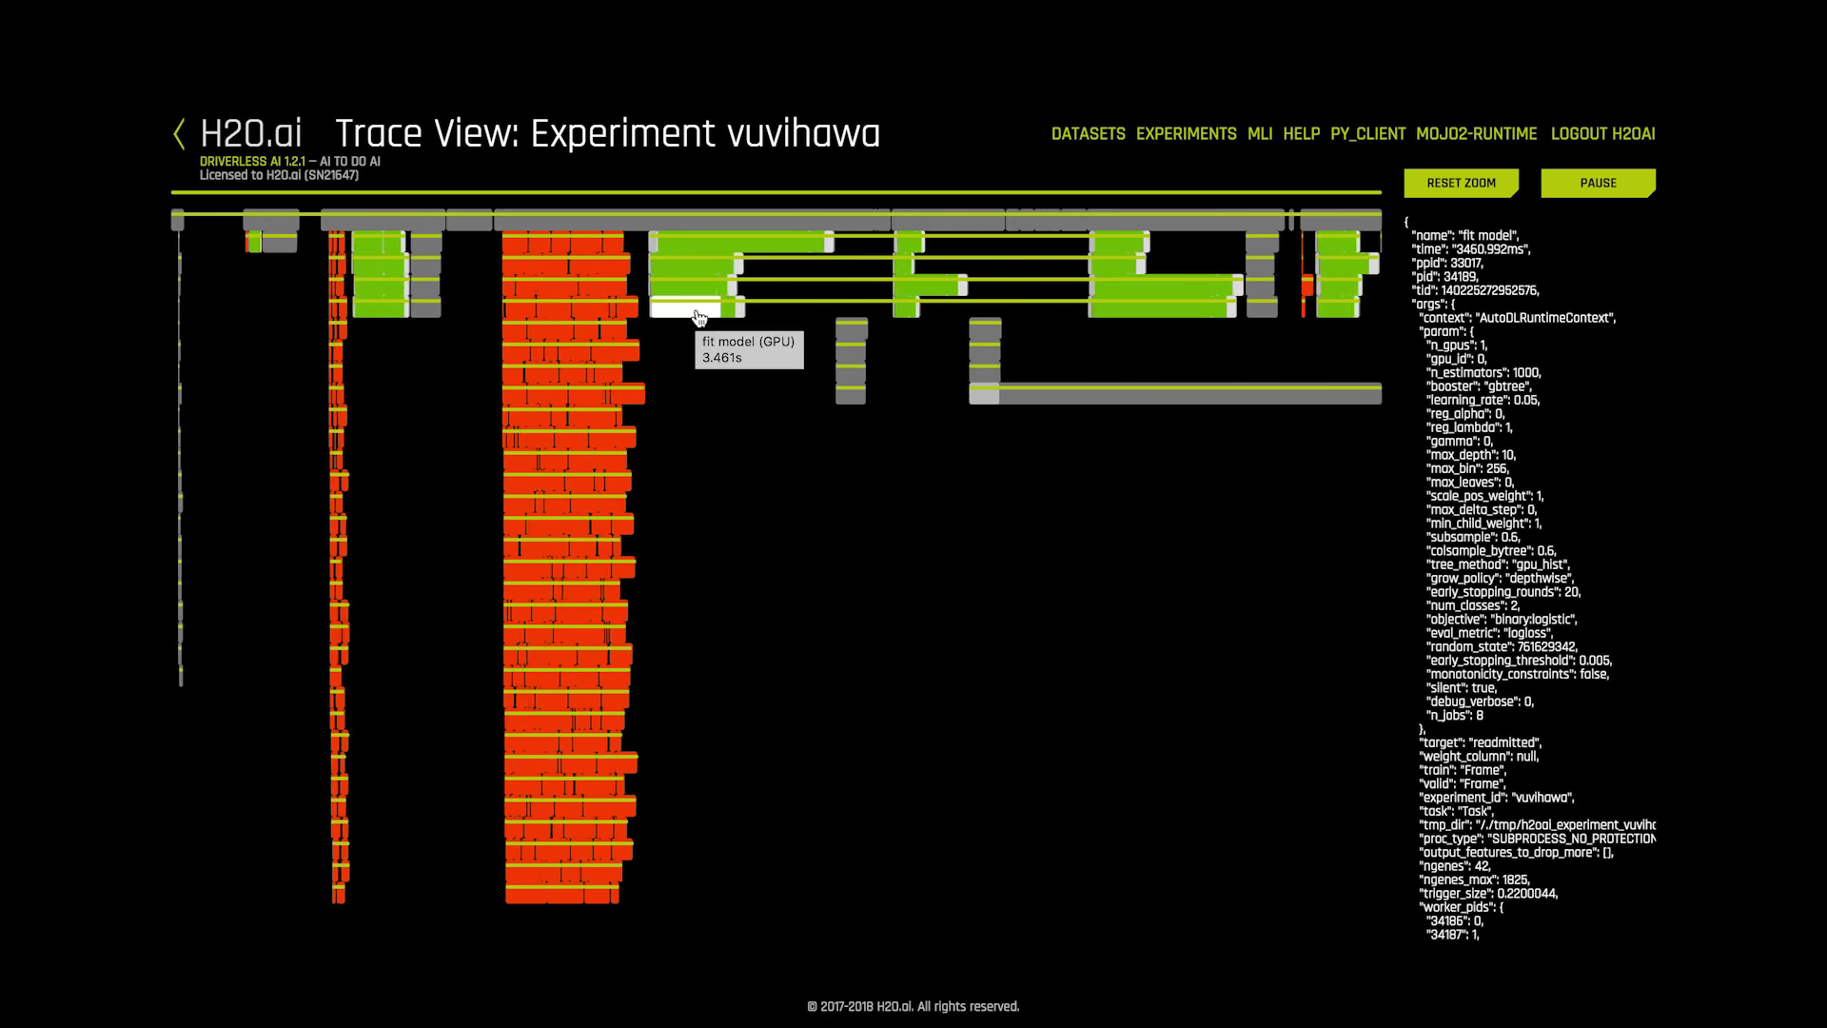
{"action": "left_click", "coordinate": [180, 141]}
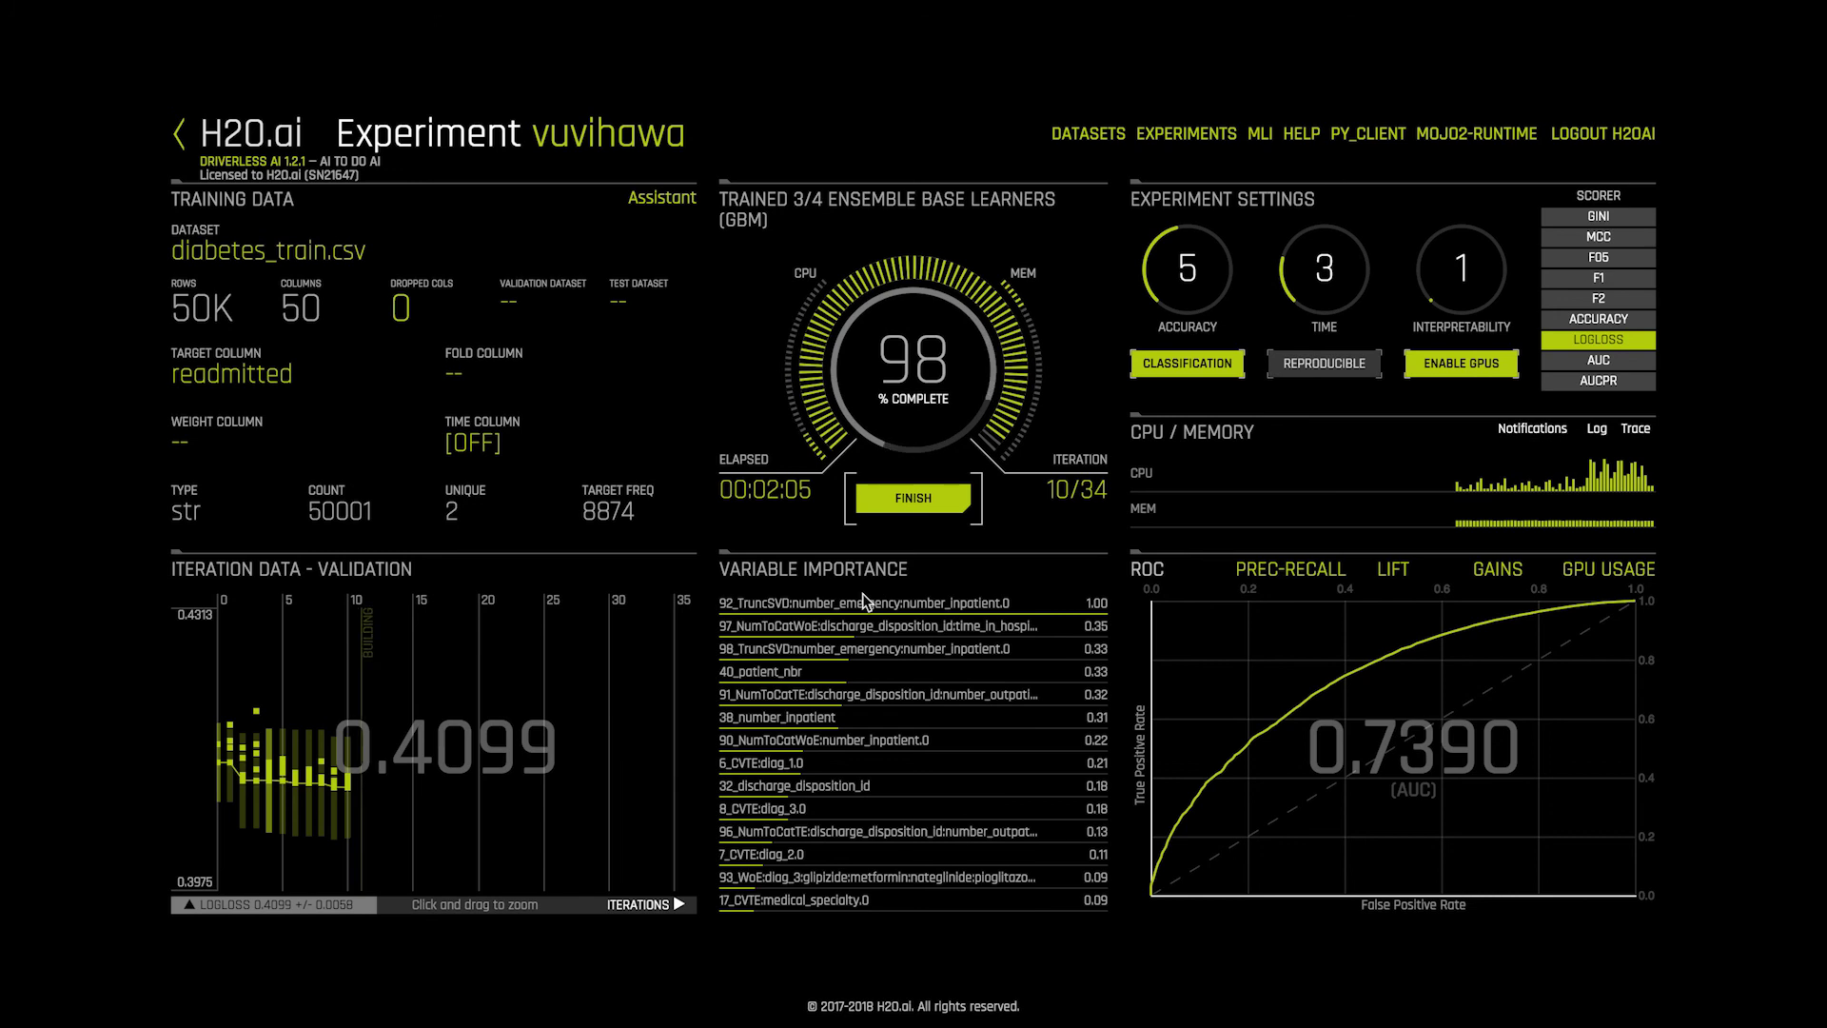
Once vuvihawa finishes at validation logloss 0.40344, start interpreting the model
{"action": "mouse_move", "coordinate": [862, 592]}
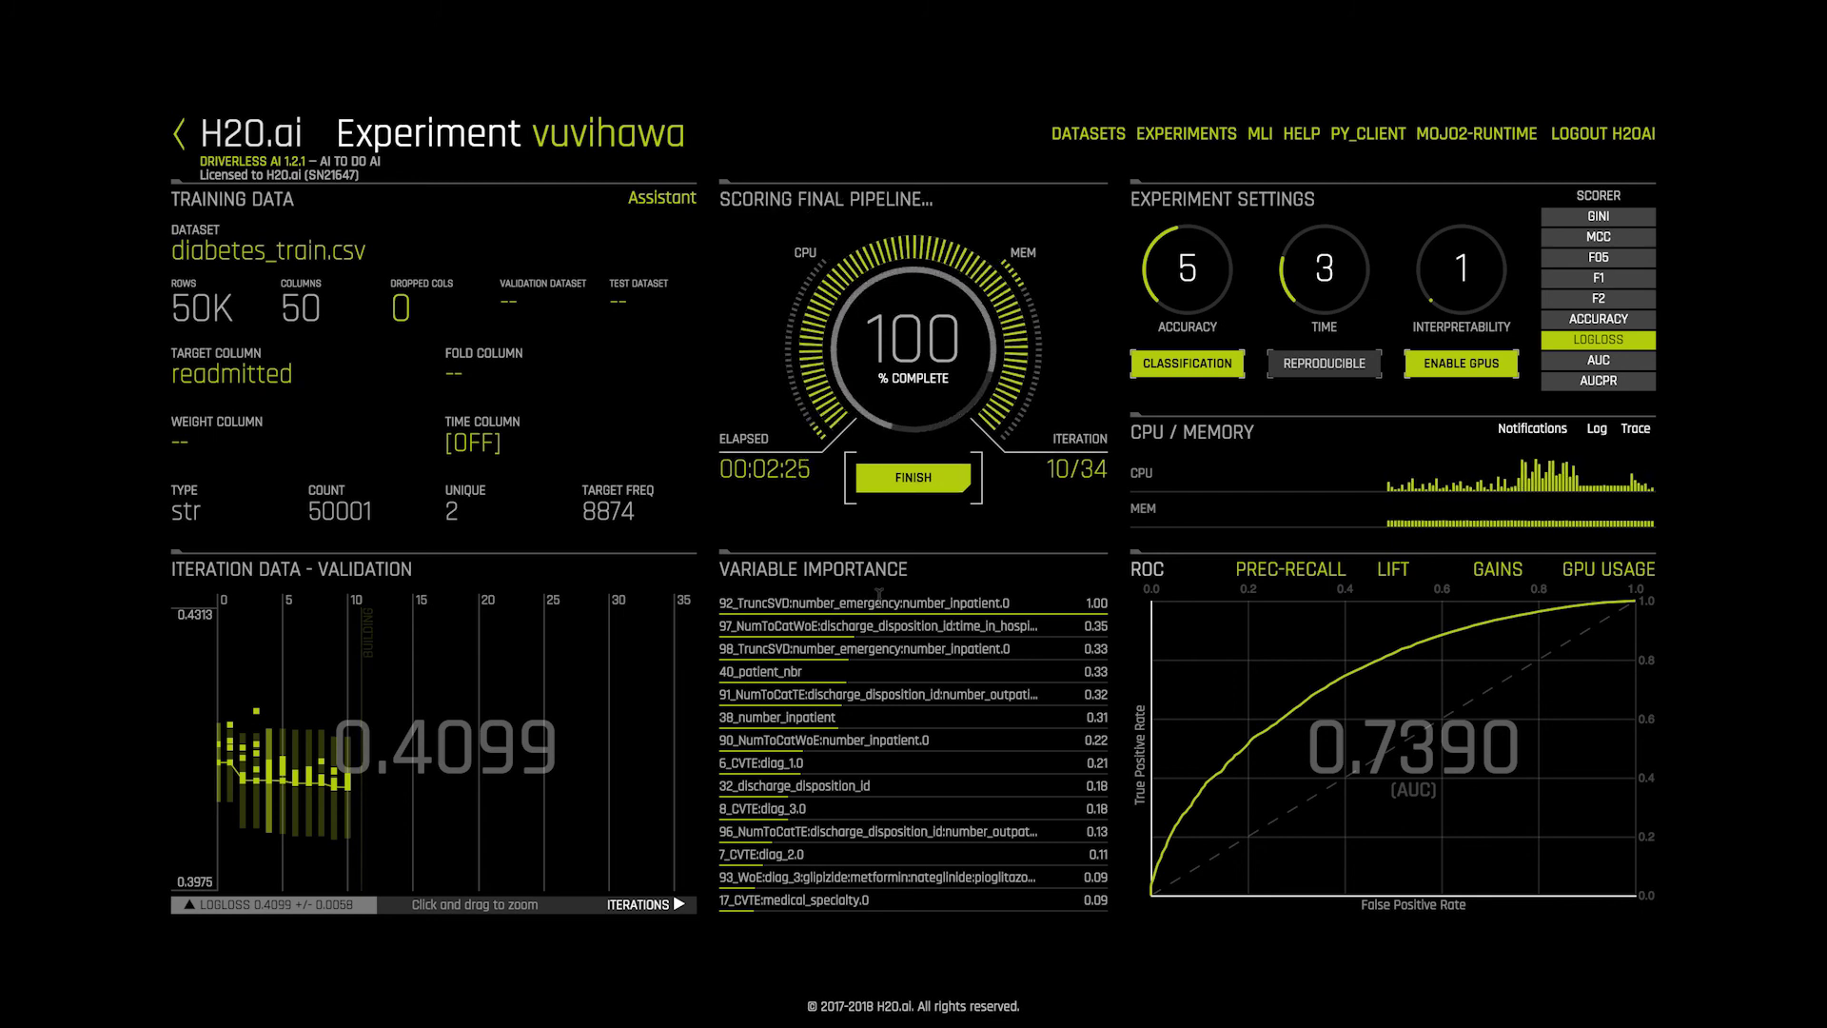
{"action": "mouse_move", "coordinate": [827, 625]}
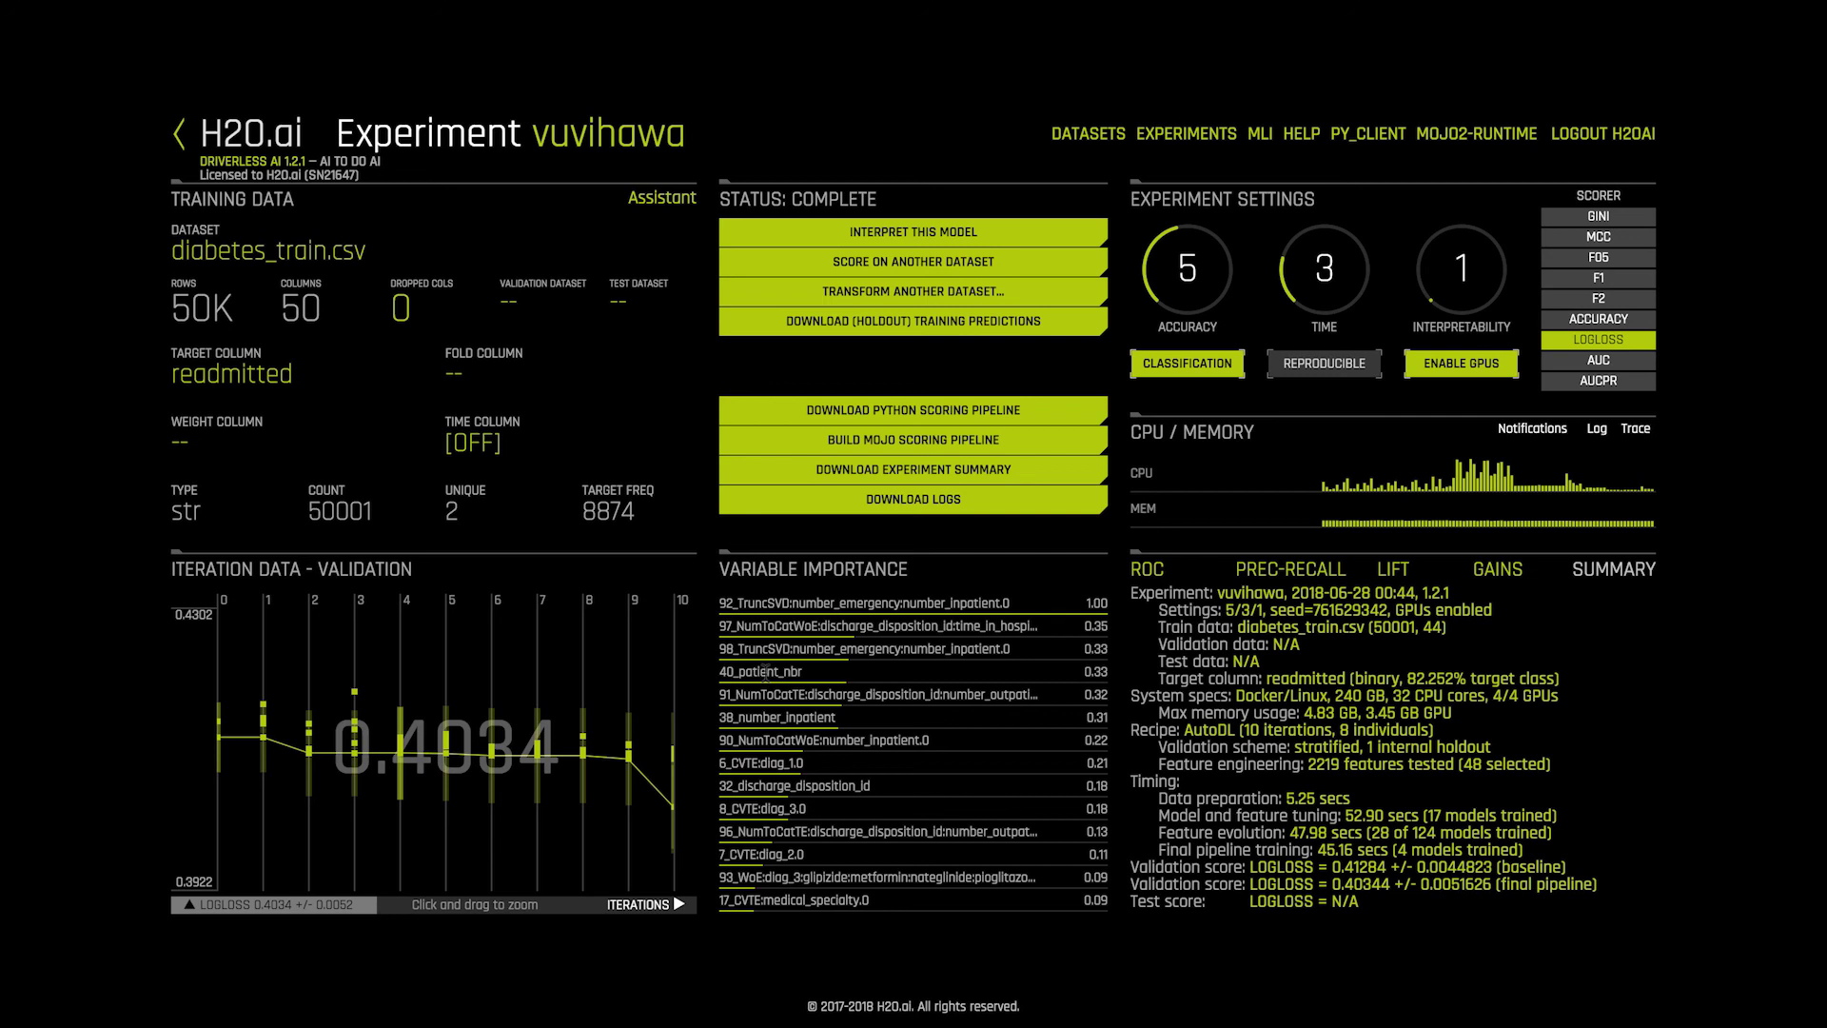
{"action": "left_click", "coordinate": [892, 237]}
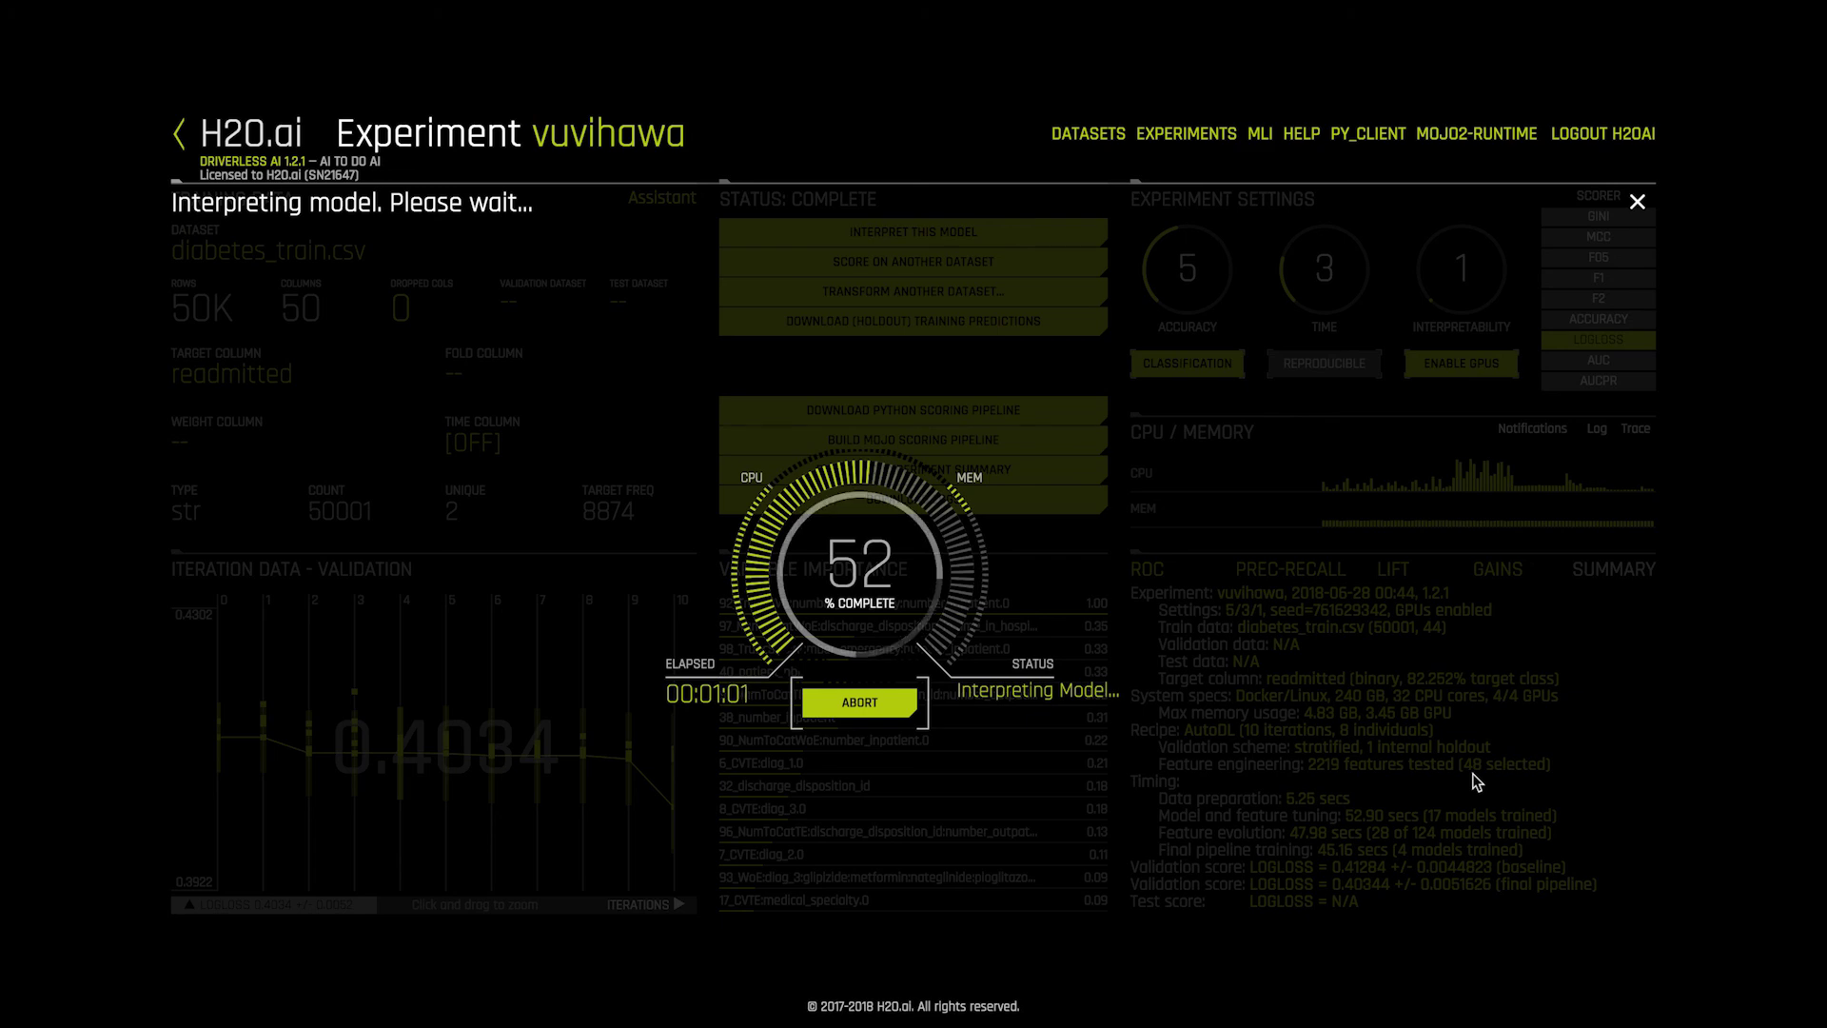
Return to the Datasets overview while the interpretation runs
{"action": "left_click", "coordinate": [1069, 136]}
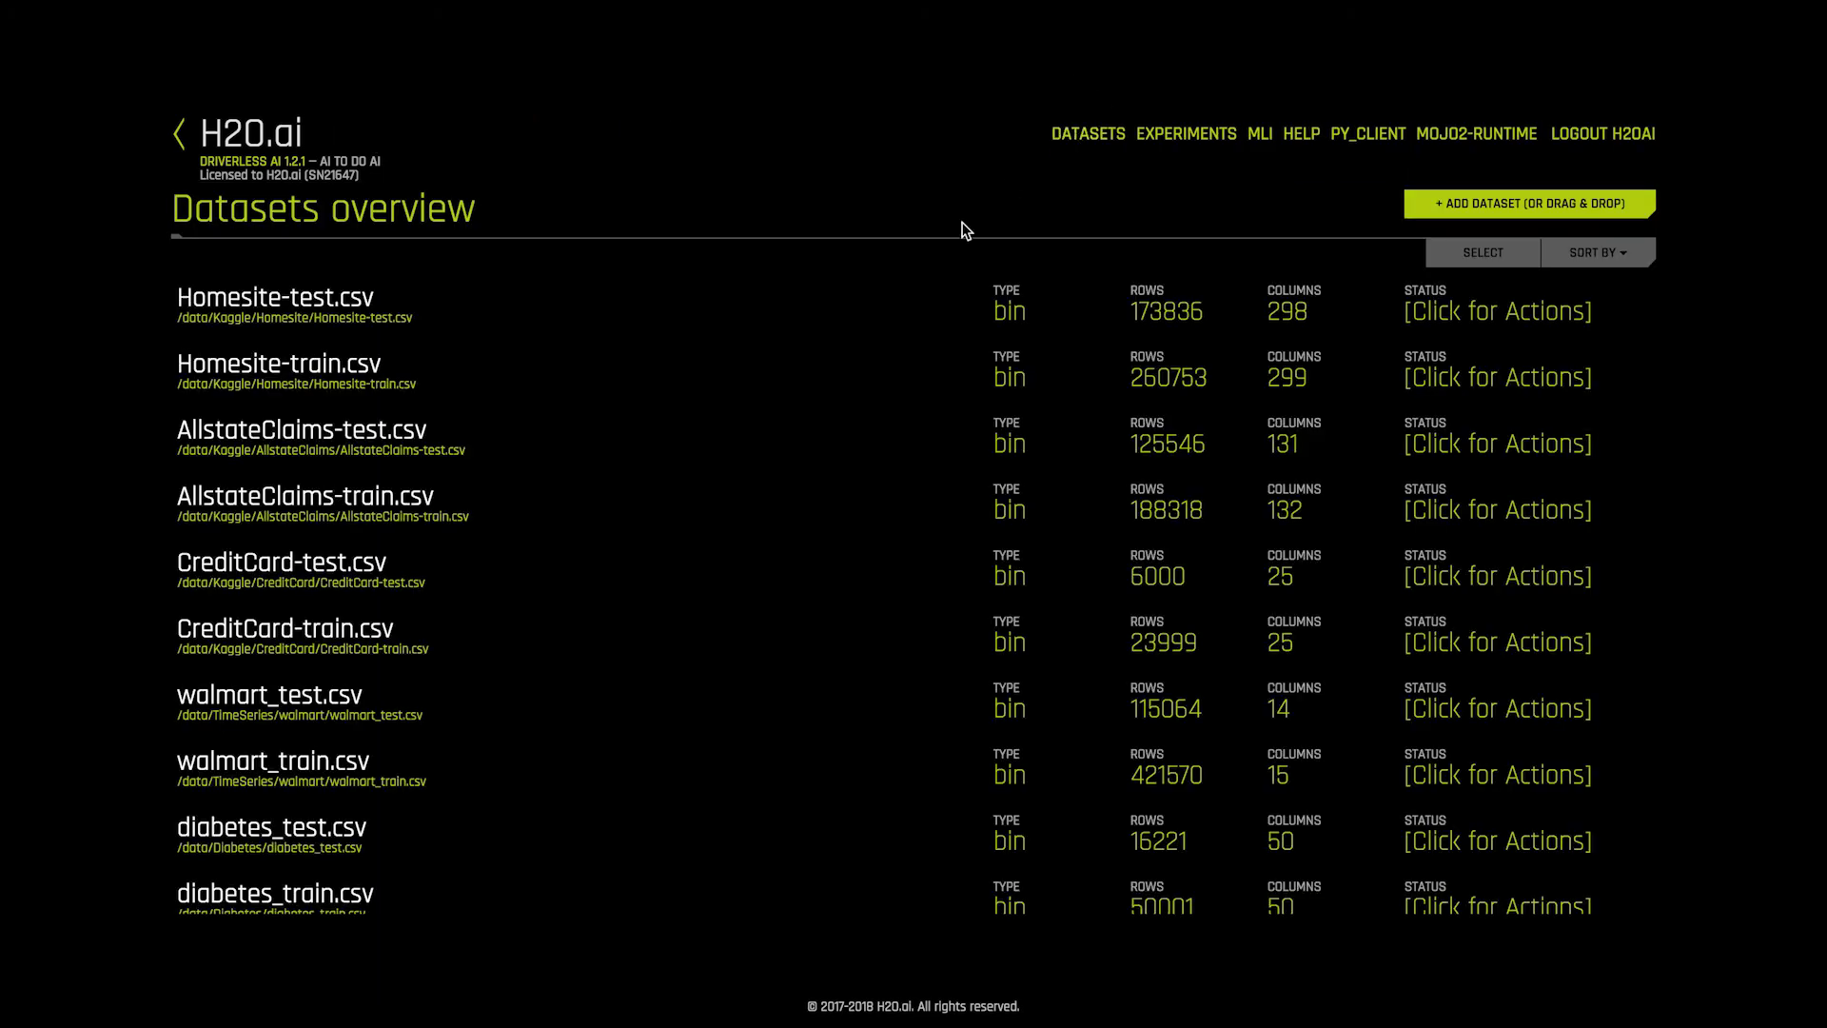
Auto-visualize diabetes_train.csv and enlarge its Outliers plot
{"action": "left_click", "coordinate": [534, 905]}
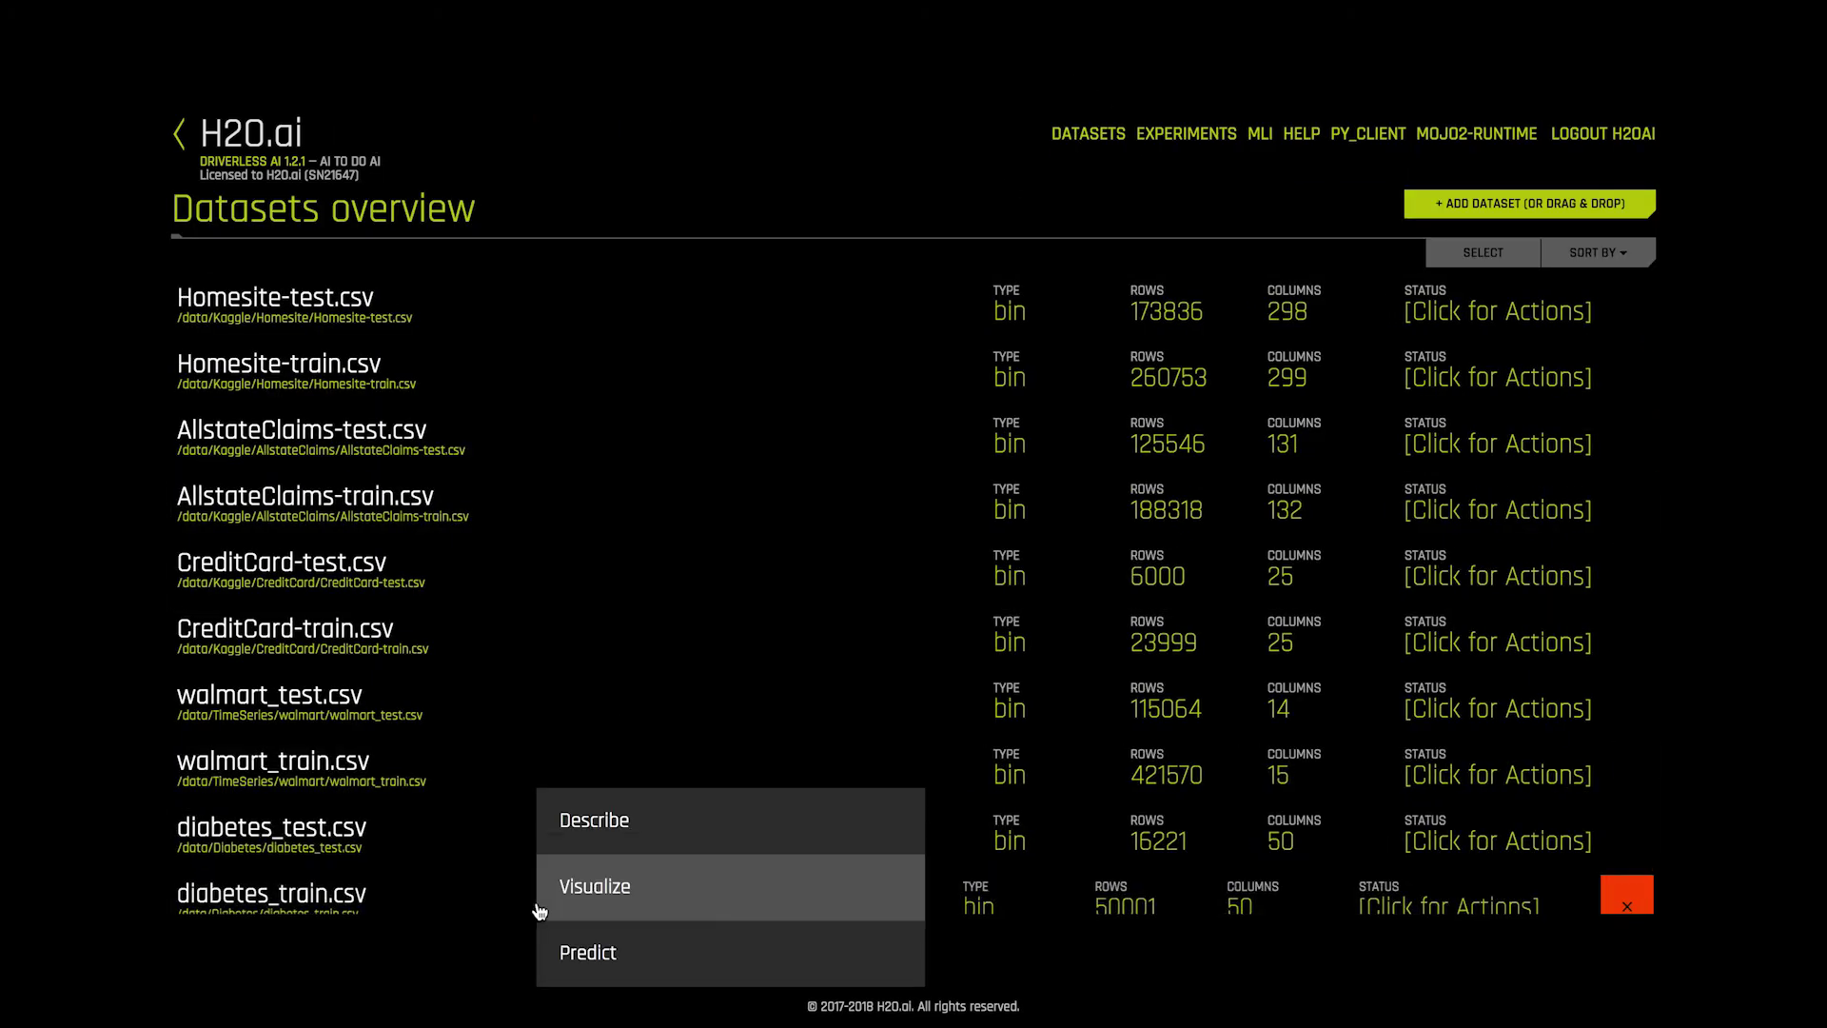
{"action": "left_click", "coordinate": [603, 897]}
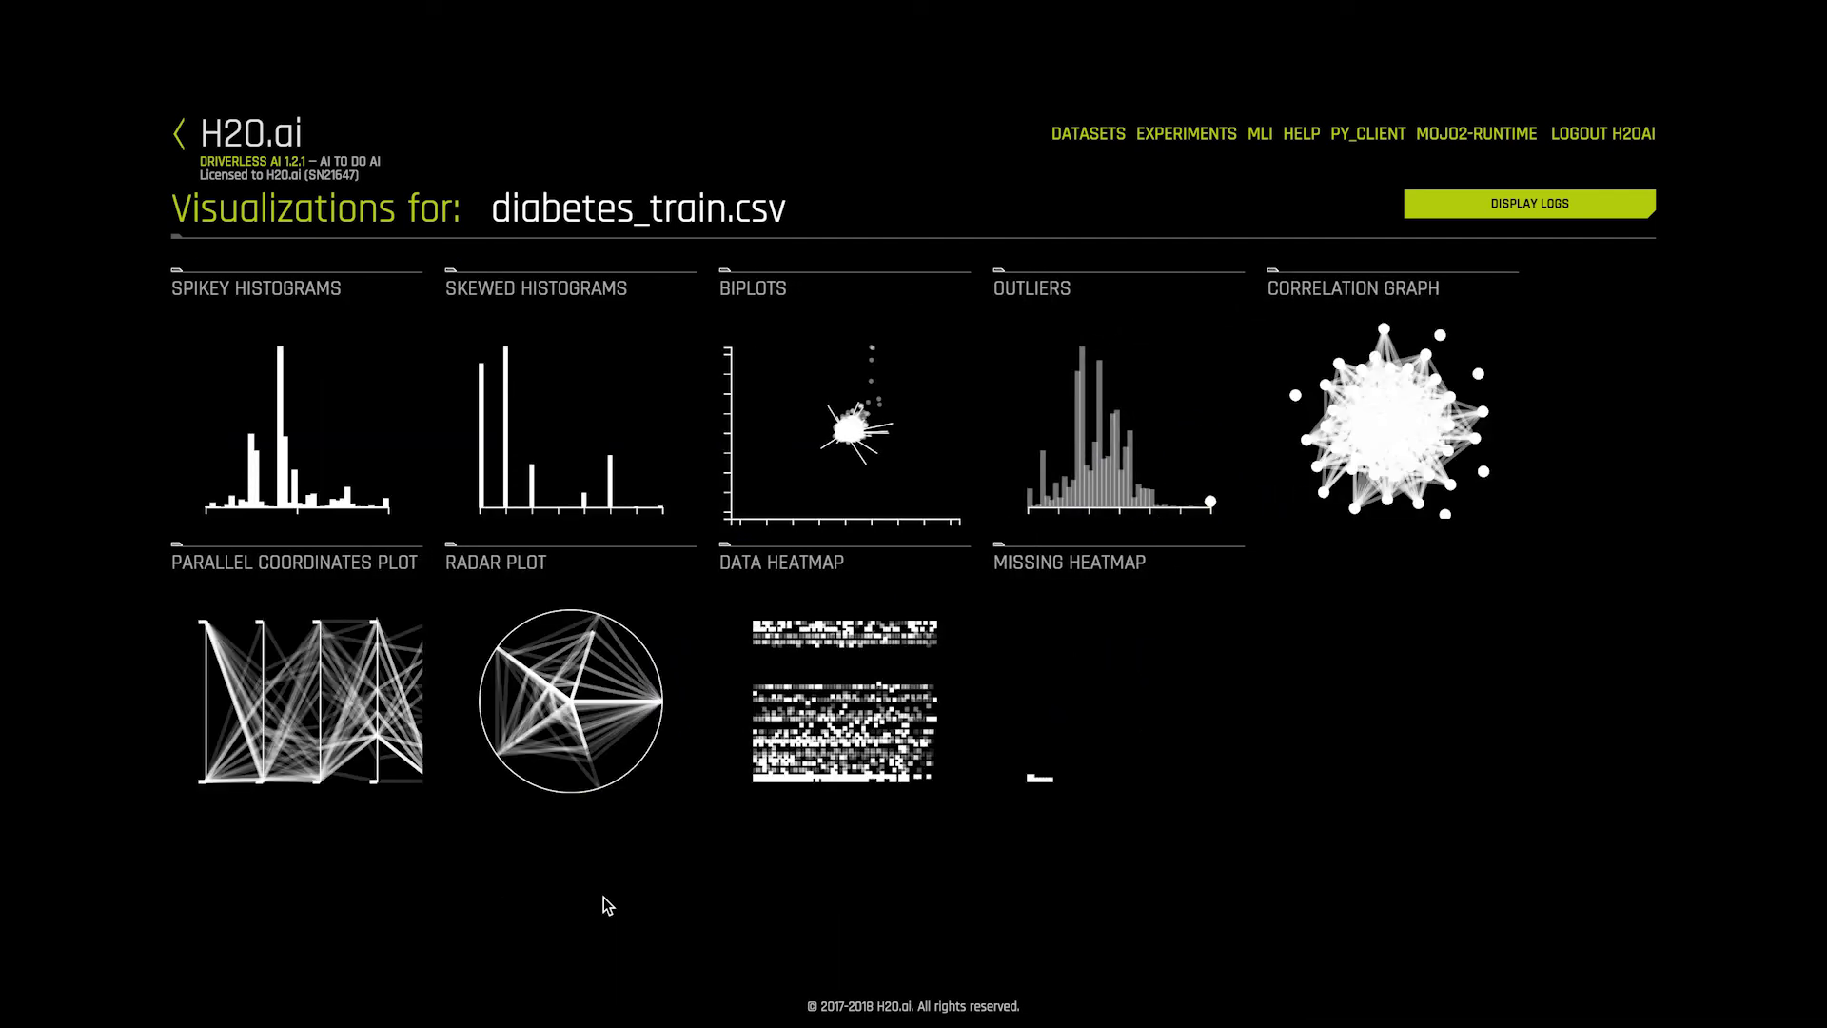
{"action": "left_click", "coordinate": [1134, 473]}
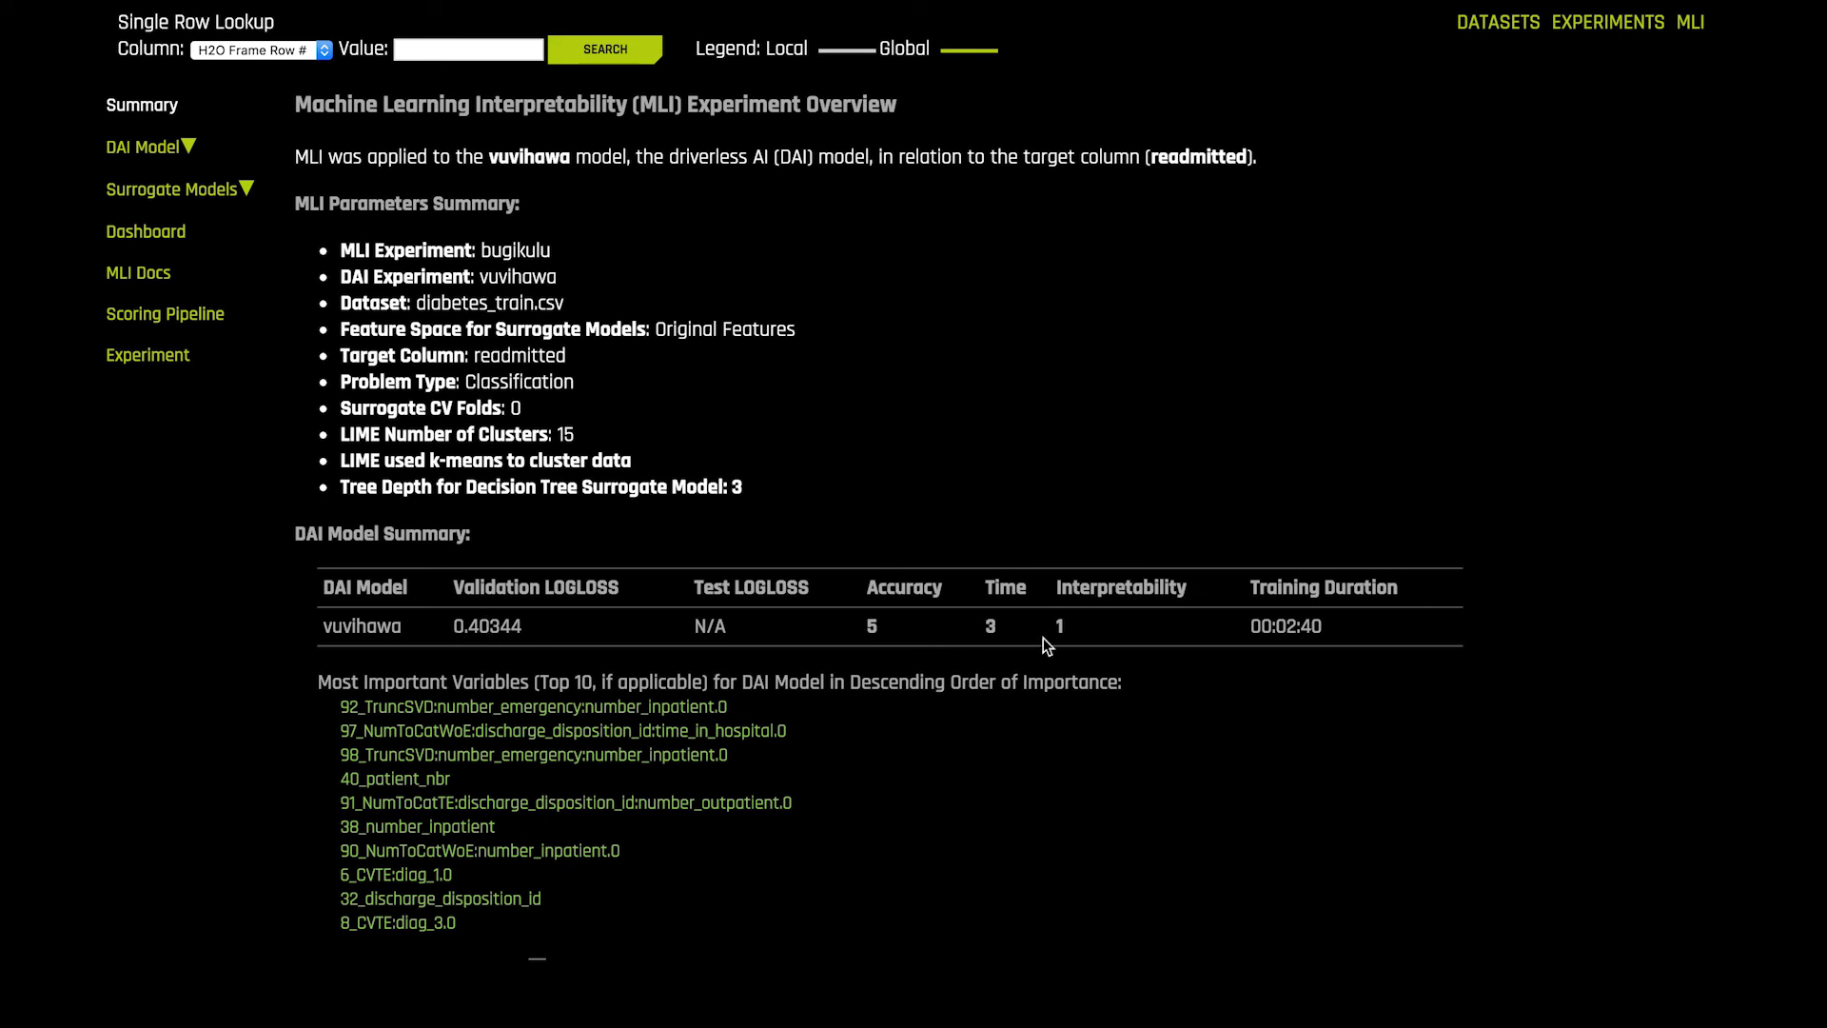
Scroll through the MLI summary's surrogate results and expand Surrogate Models in the sidebar
{"action": "scroll", "coordinate": [1015, 709], "scroll_direction": "down", "scroll_amount": 2}
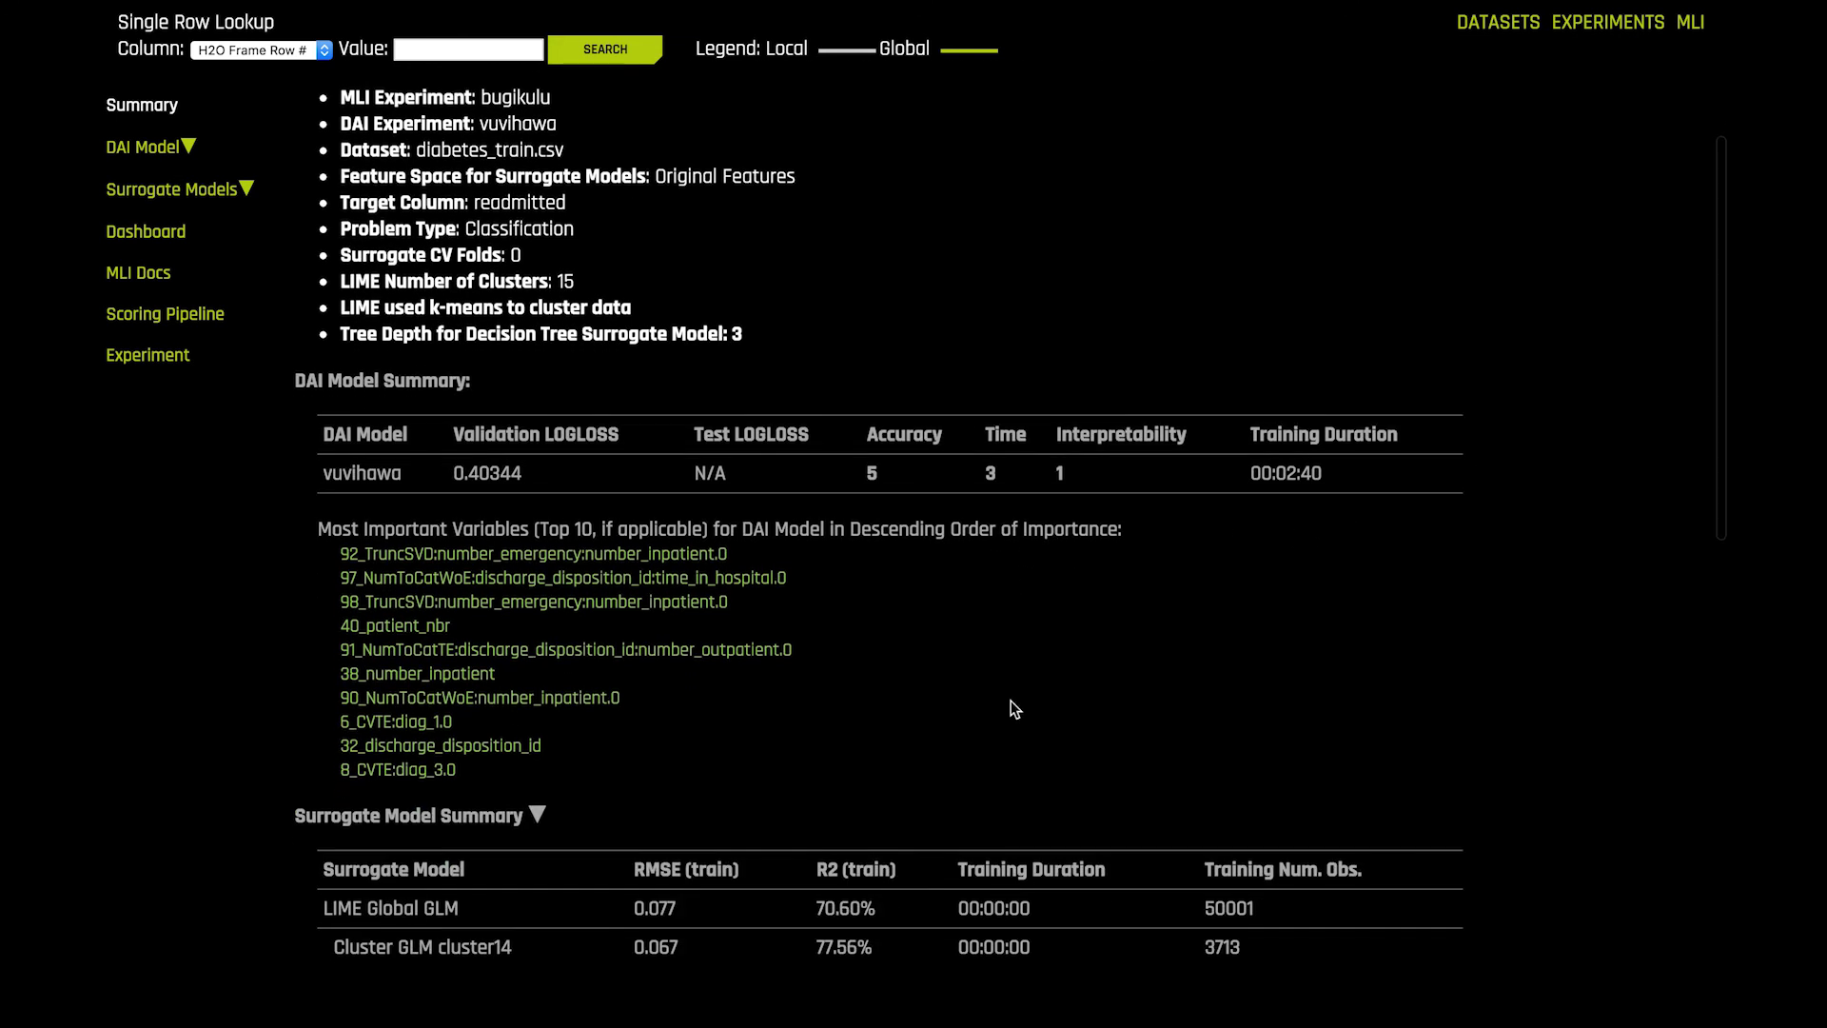
{"action": "scroll", "coordinate": [466, 767], "scroll_direction": "down", "scroll_amount": 3}
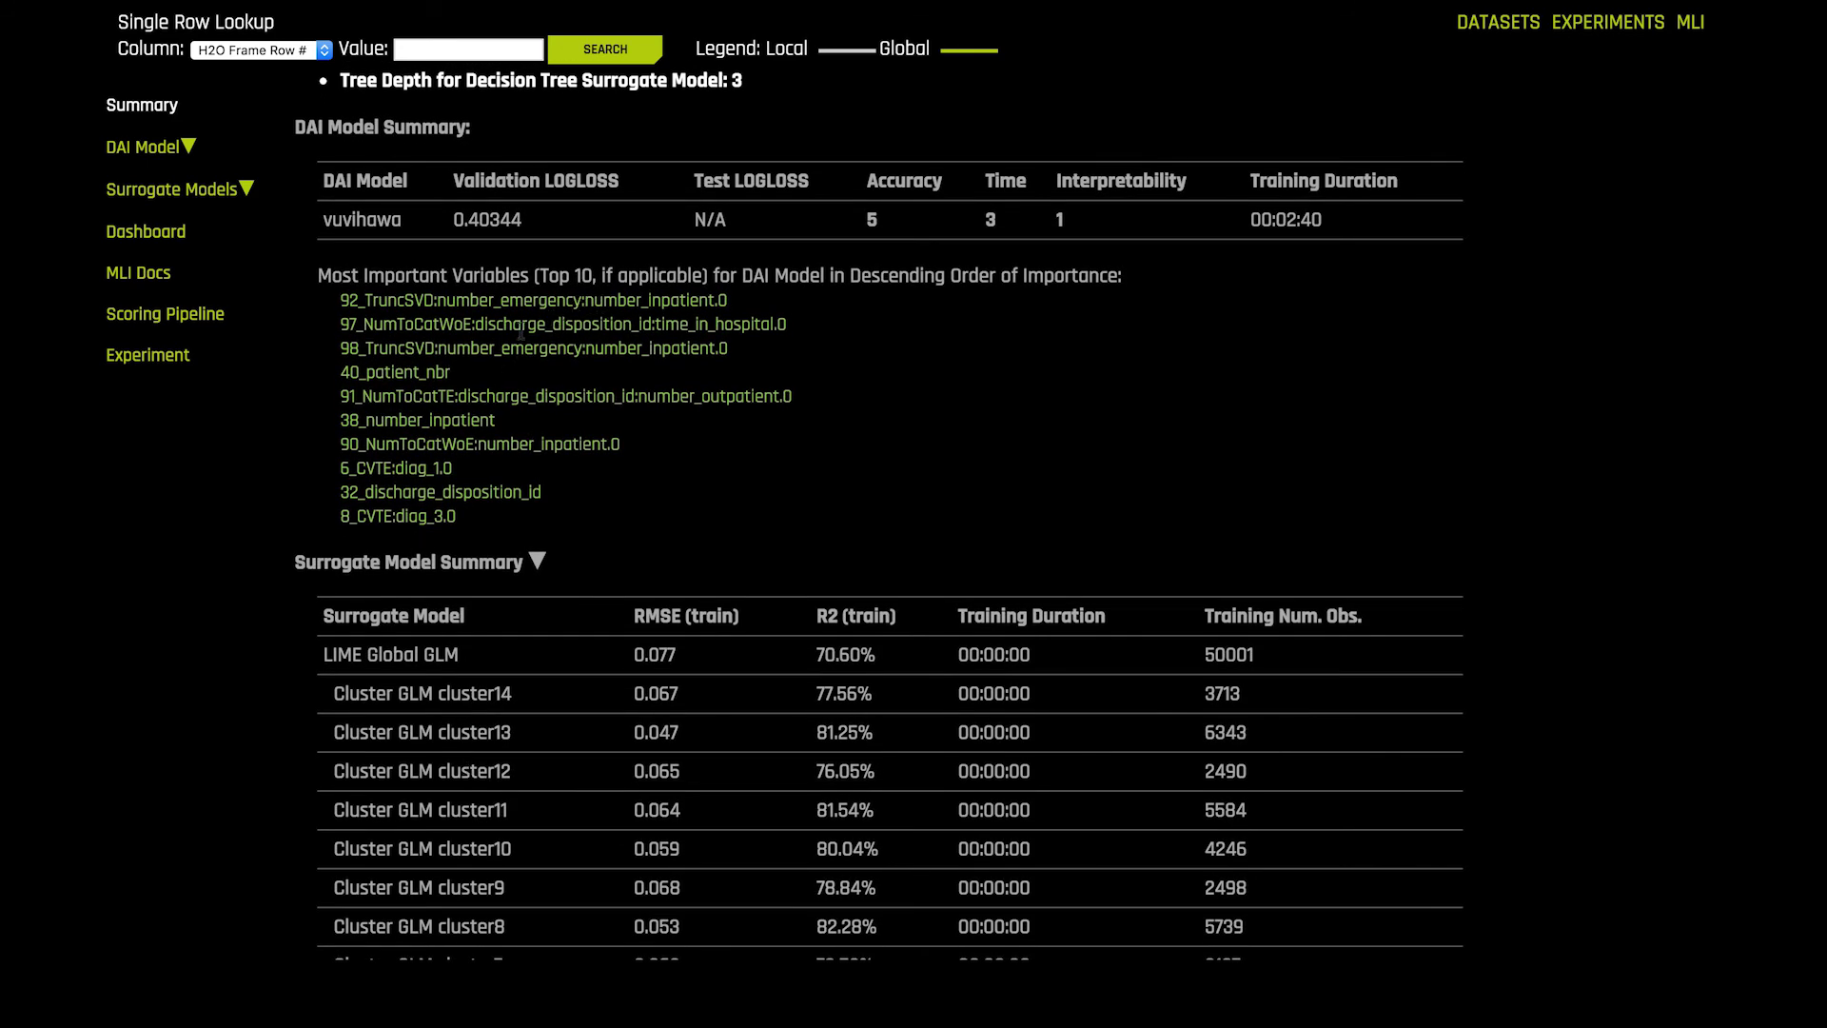
{"action": "scroll", "coordinate": [460, 495], "scroll_direction": "down", "scroll_amount": 2}
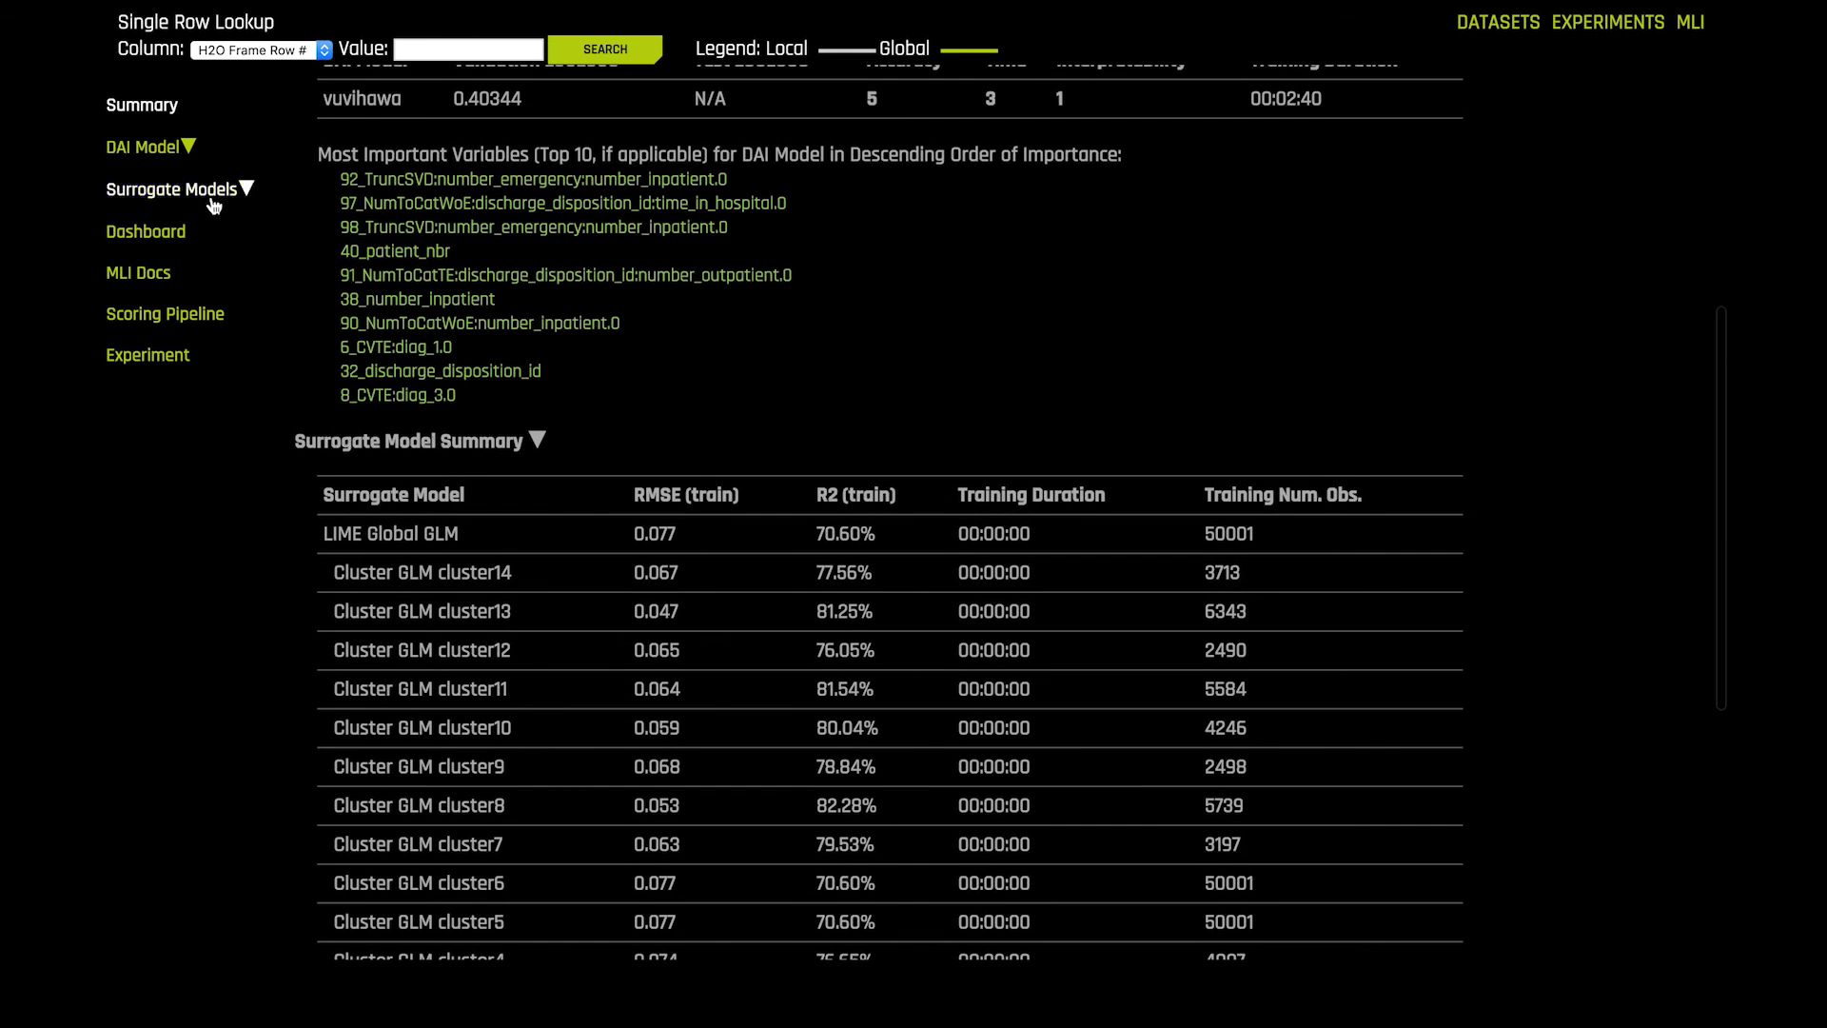
{"action": "left_click", "coordinate": [209, 193]}
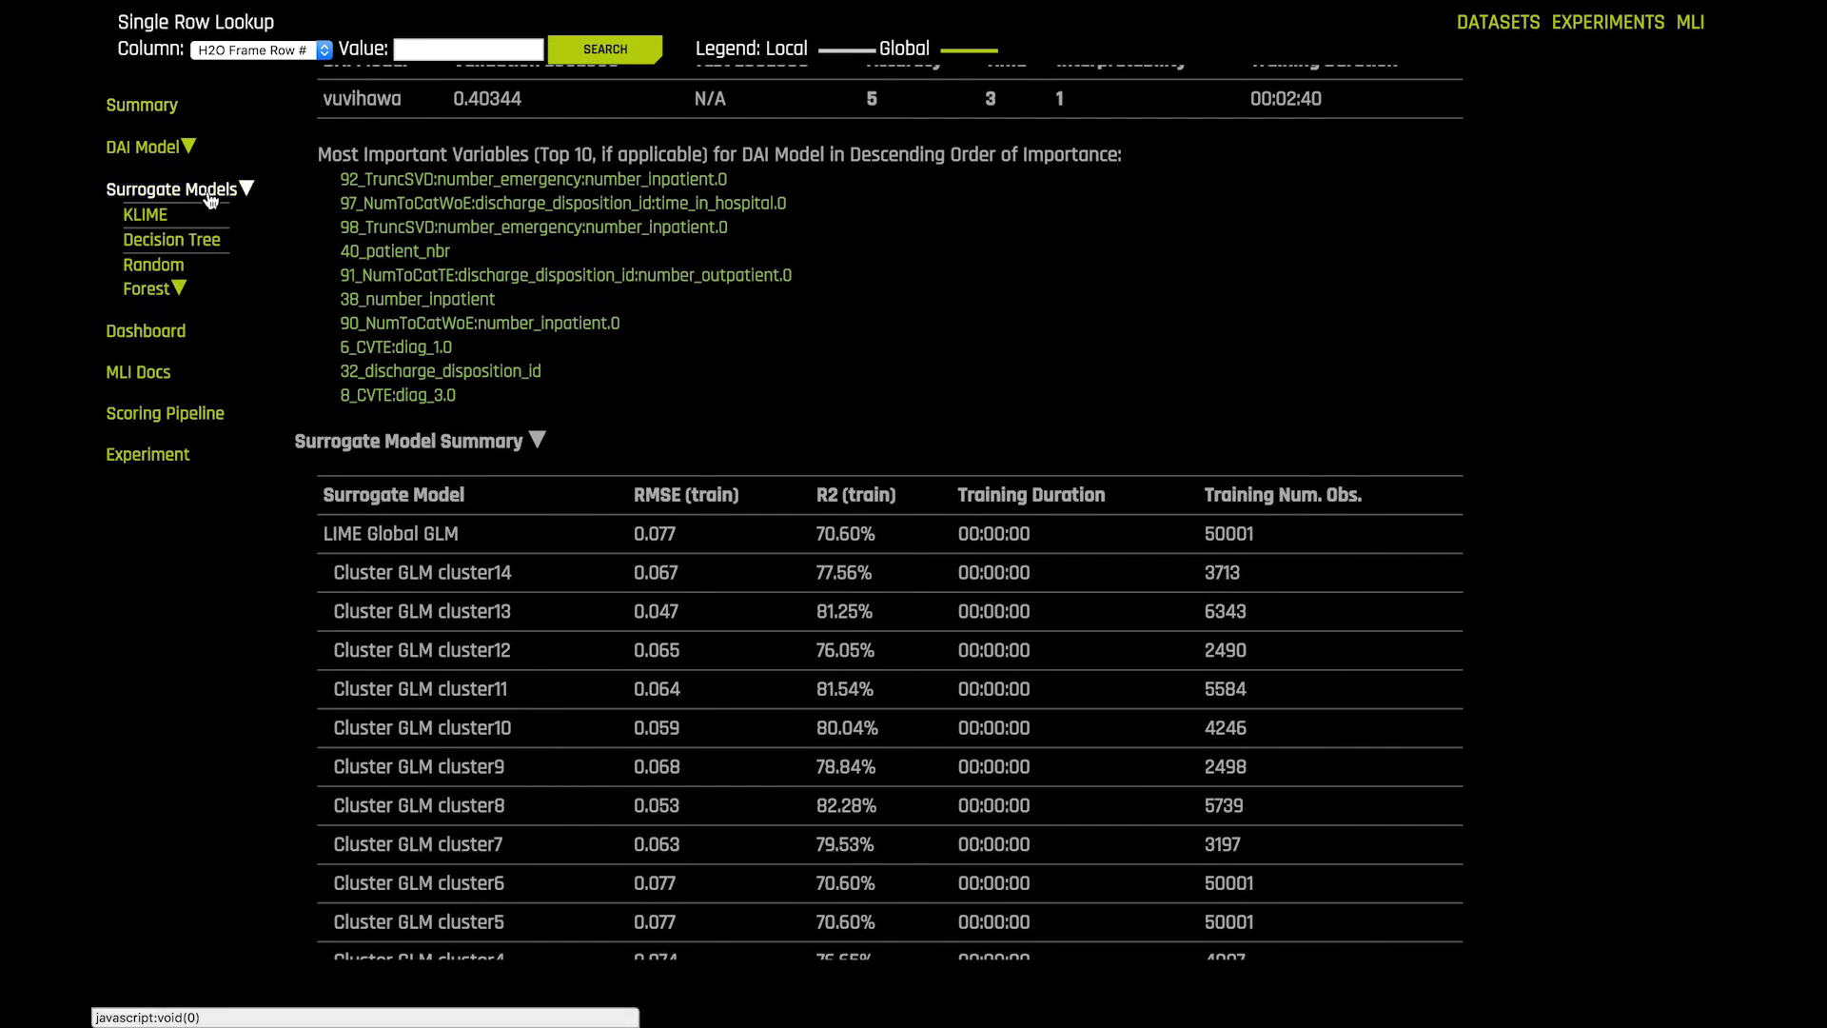
Display the KLIME surrogate plot (R2 70.60%, RMSE 0.077) and its global reason codes
{"action": "left_click", "coordinate": [164, 220]}
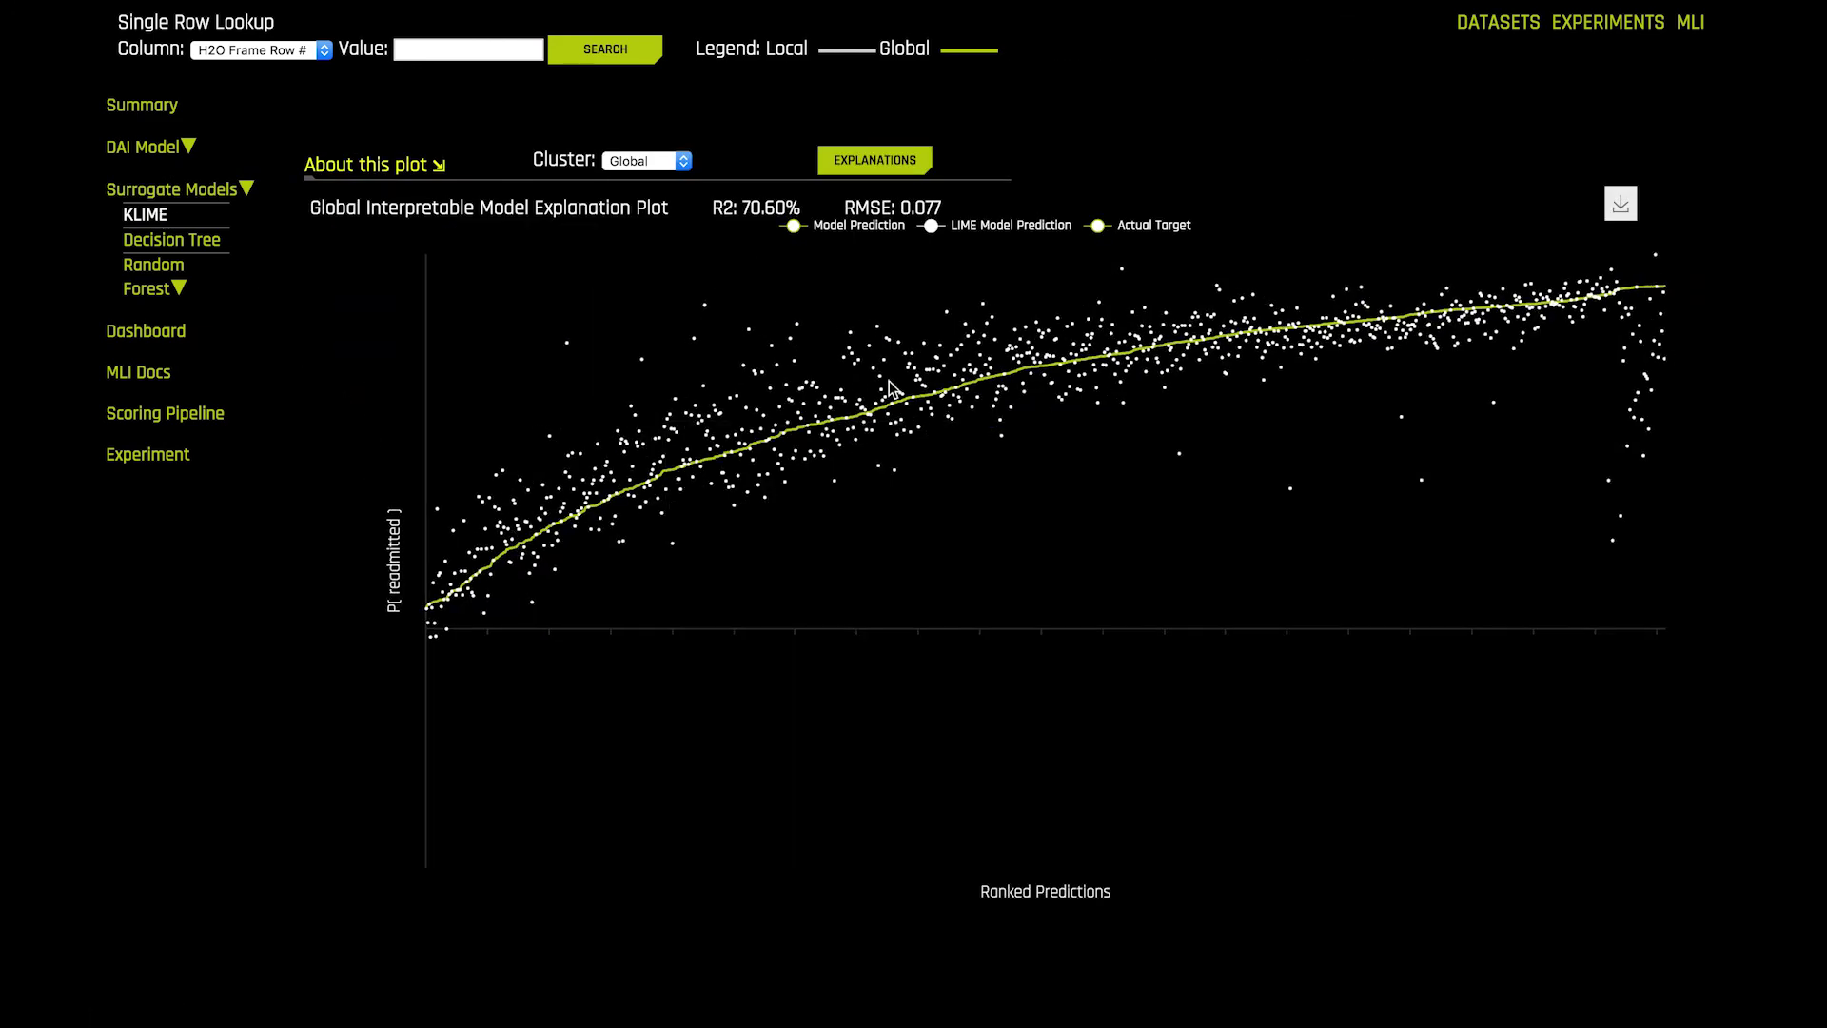
{"action": "mouse_move", "coordinate": [1323, 333]}
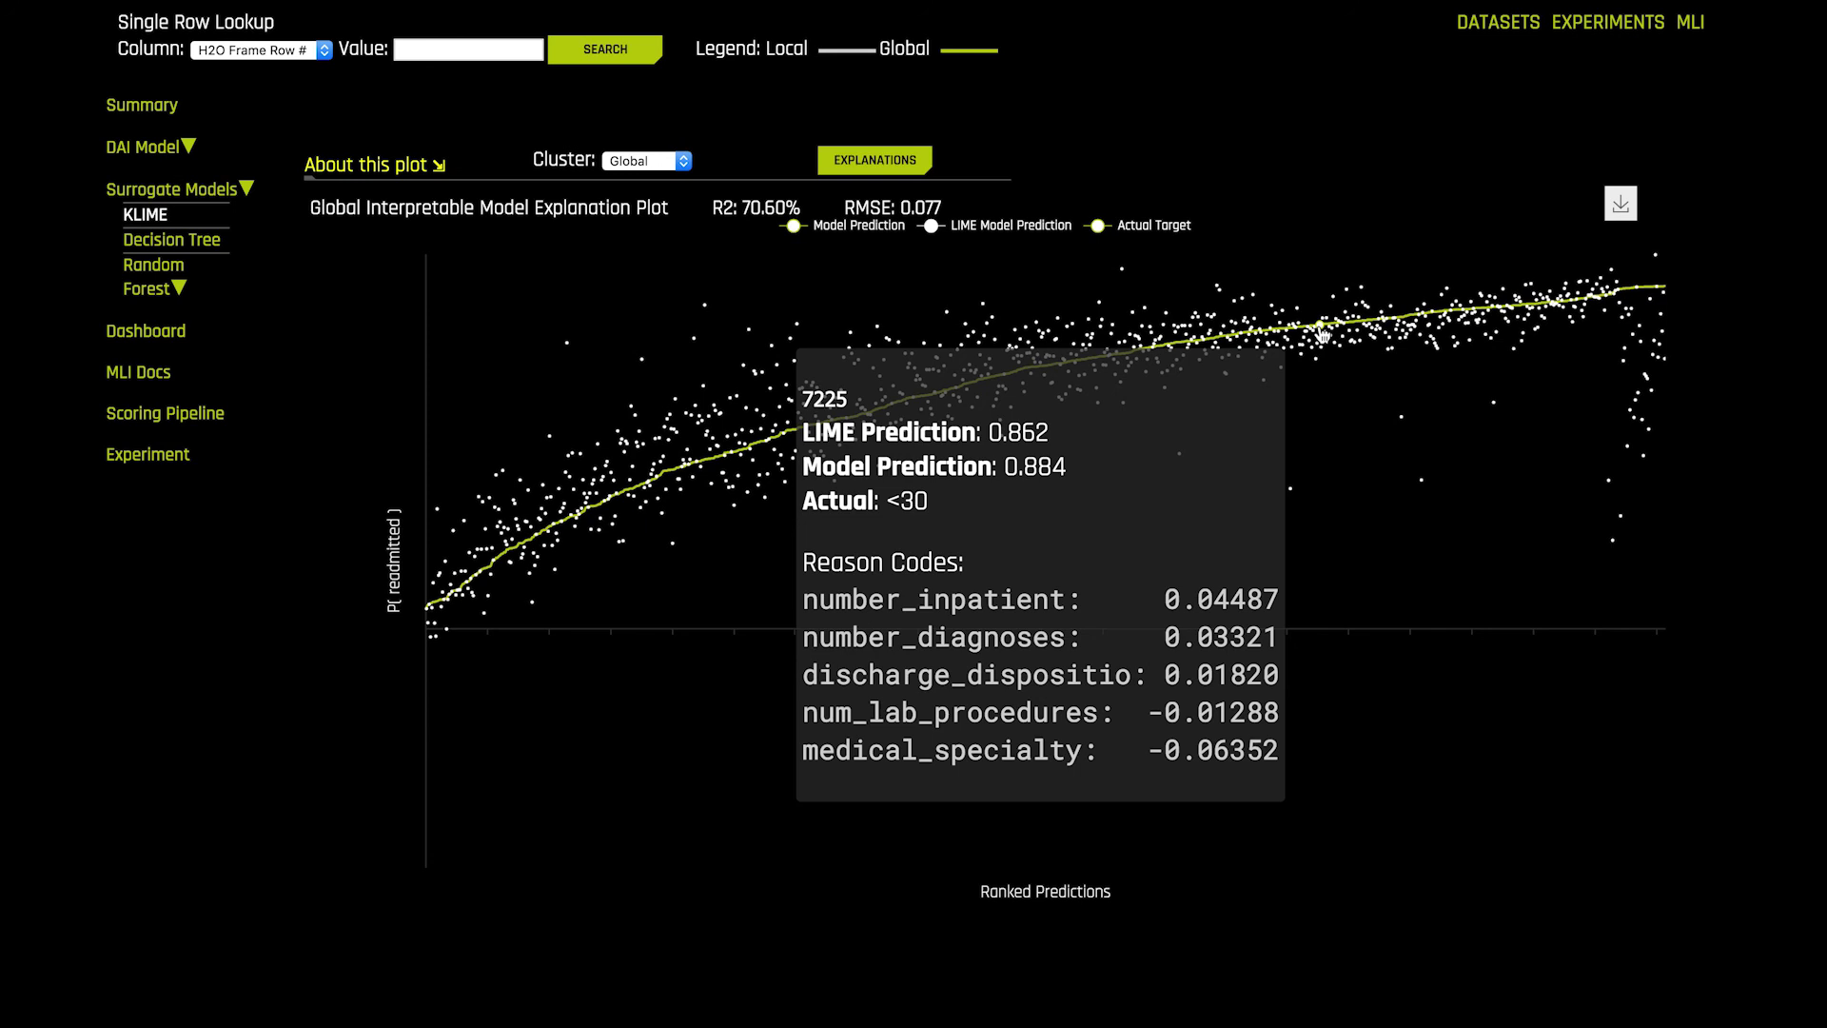
{"action": "left_click", "coordinate": [884, 160]}
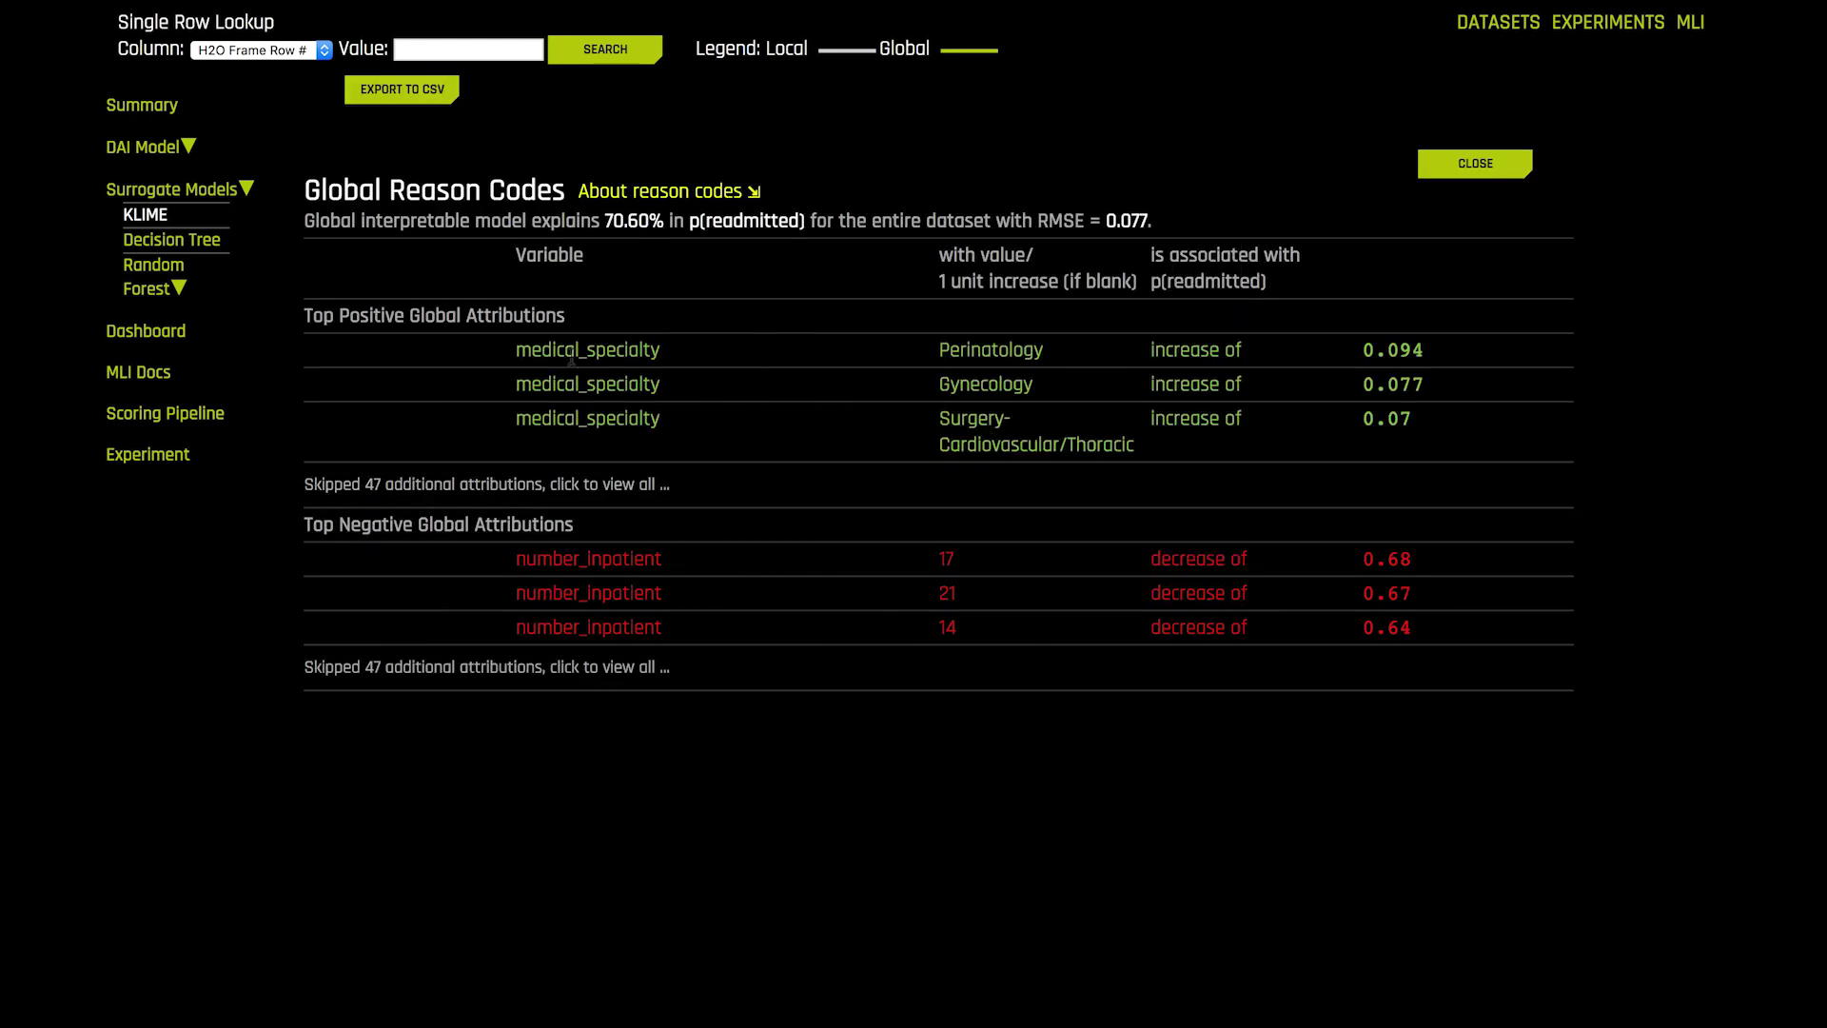
Expand the 47 skipped positive KLIME attributions, led by medical_specialty Perinatology at 0.094
{"action": "left_click", "coordinate": [614, 499]}
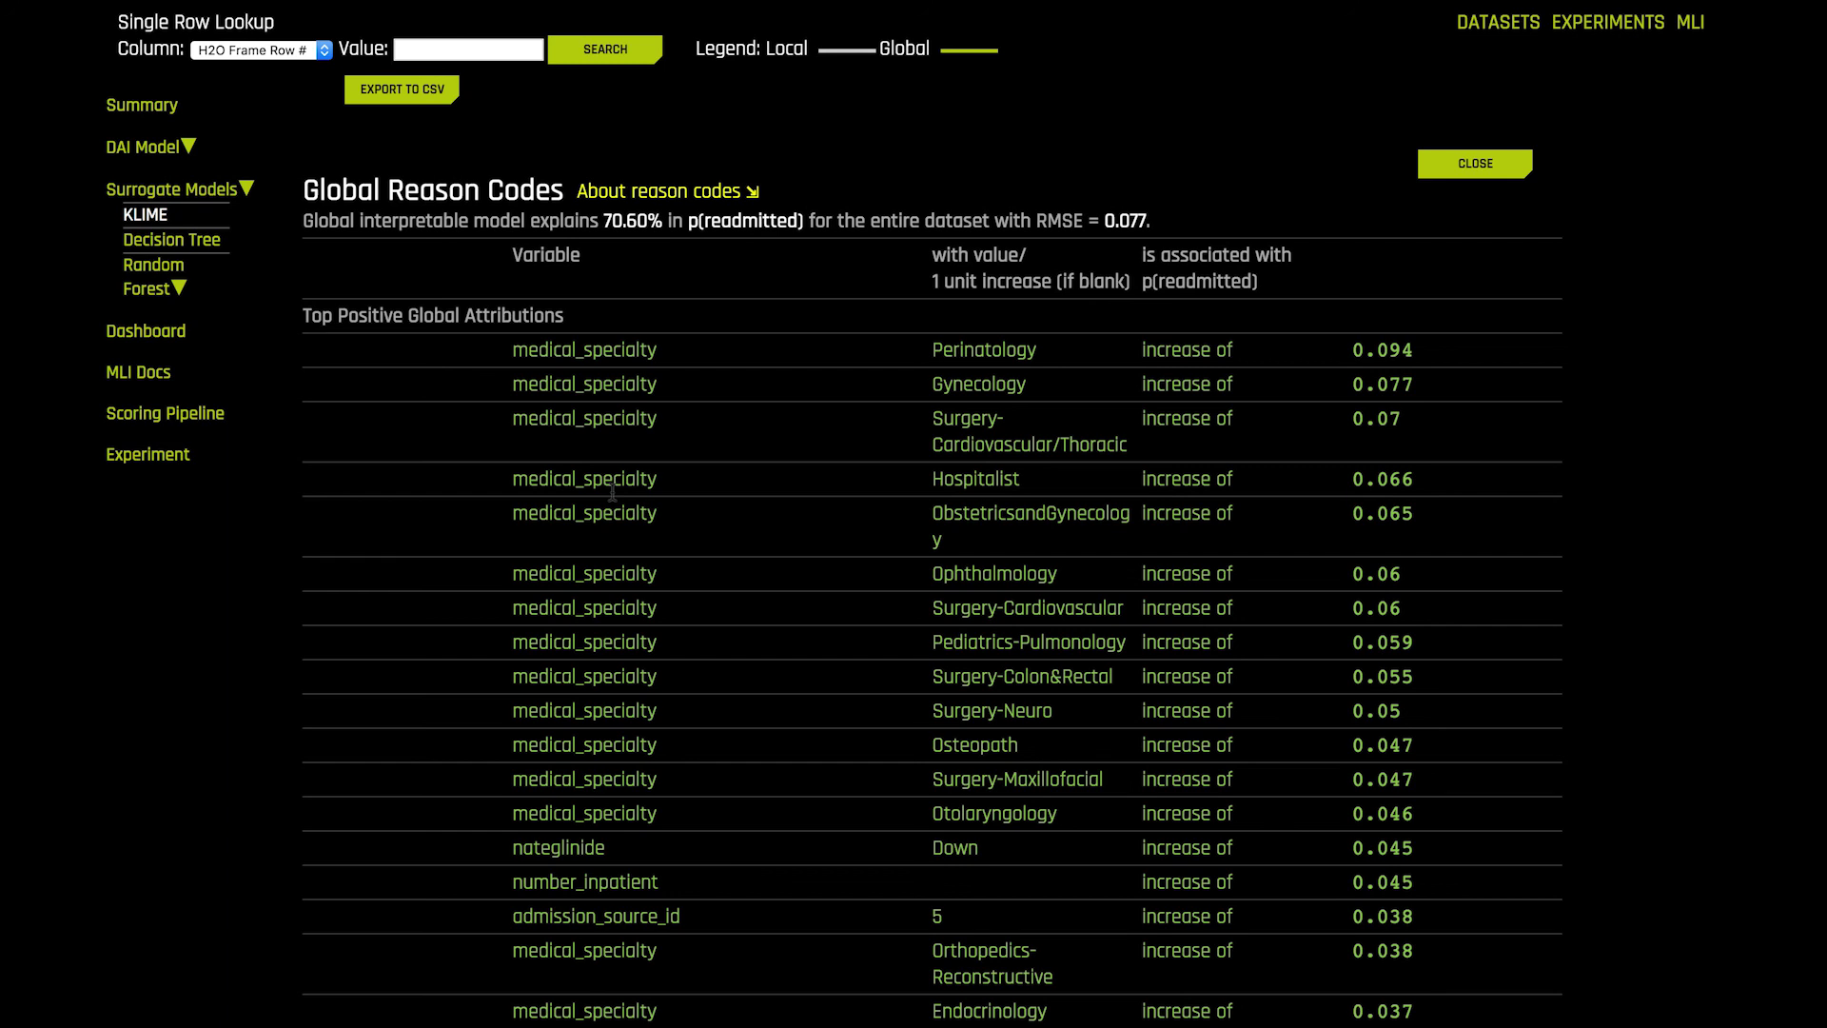
{"action": "left_click", "coordinate": [158, 271]}
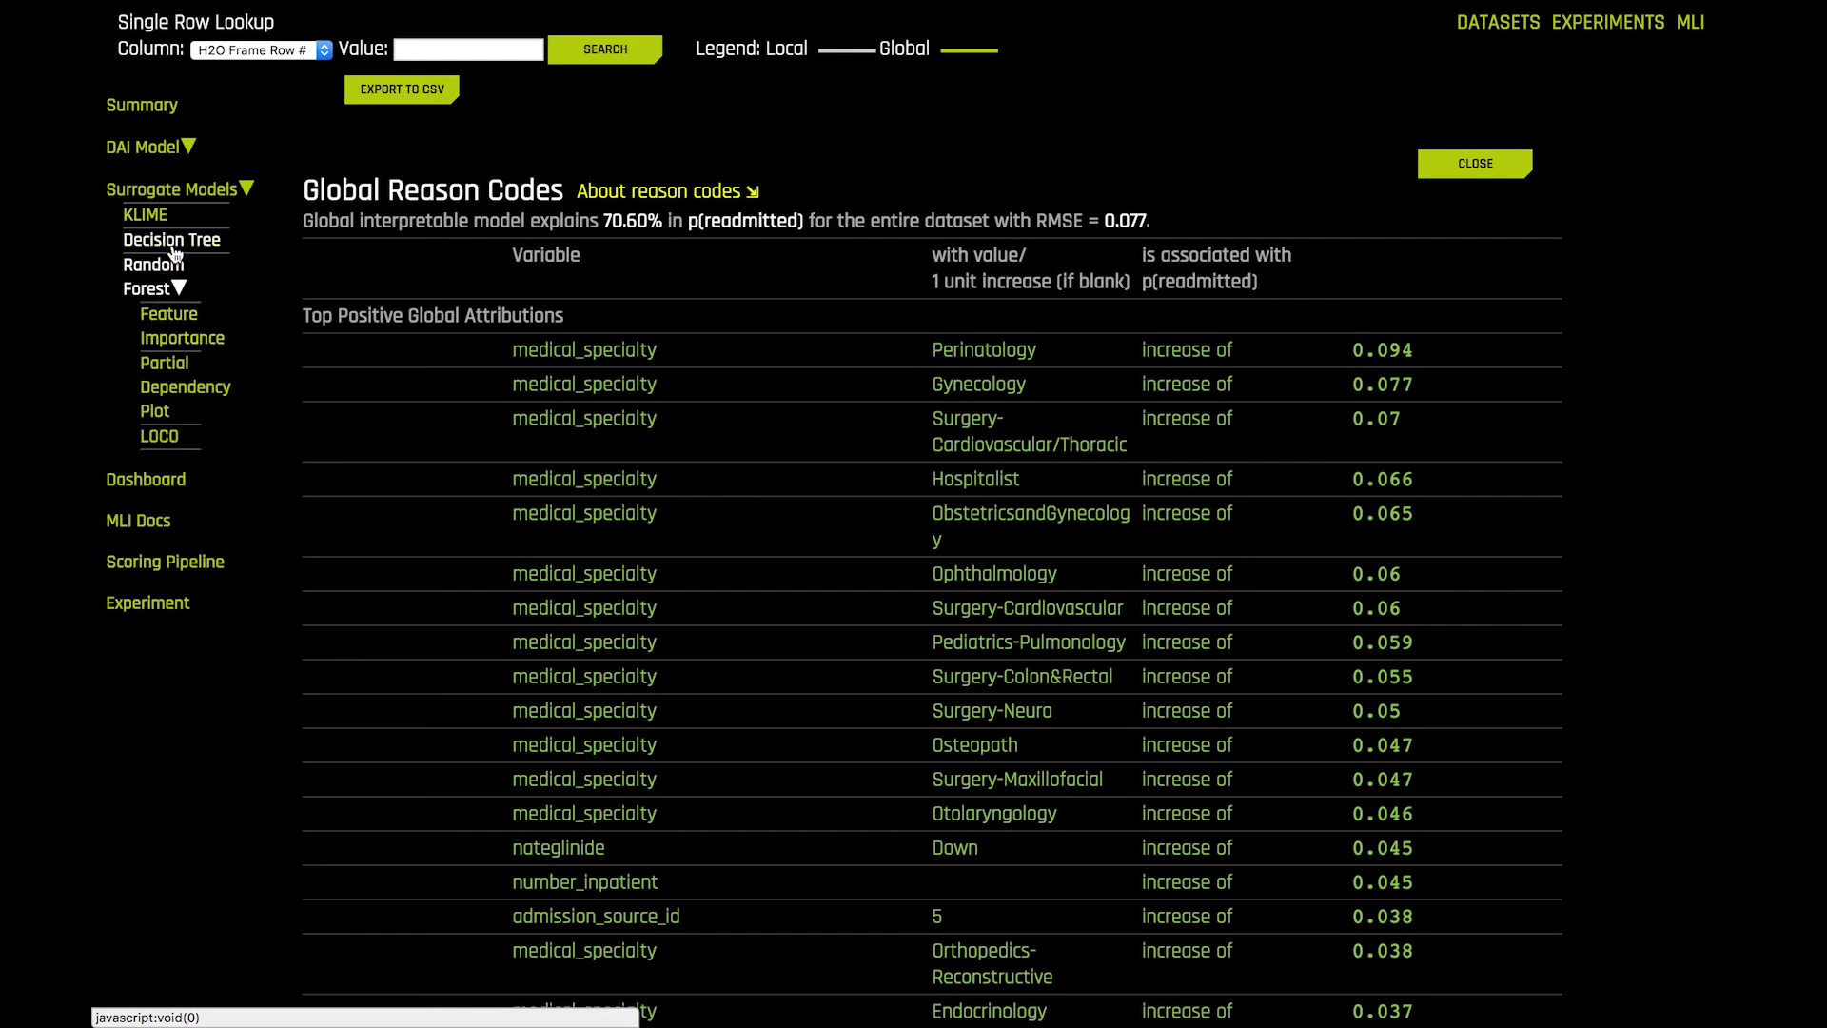
View the decision tree and feature importance, then plot Random Forest partial dependence for age and insulin
{"action": "left_click", "coordinate": [172, 243]}
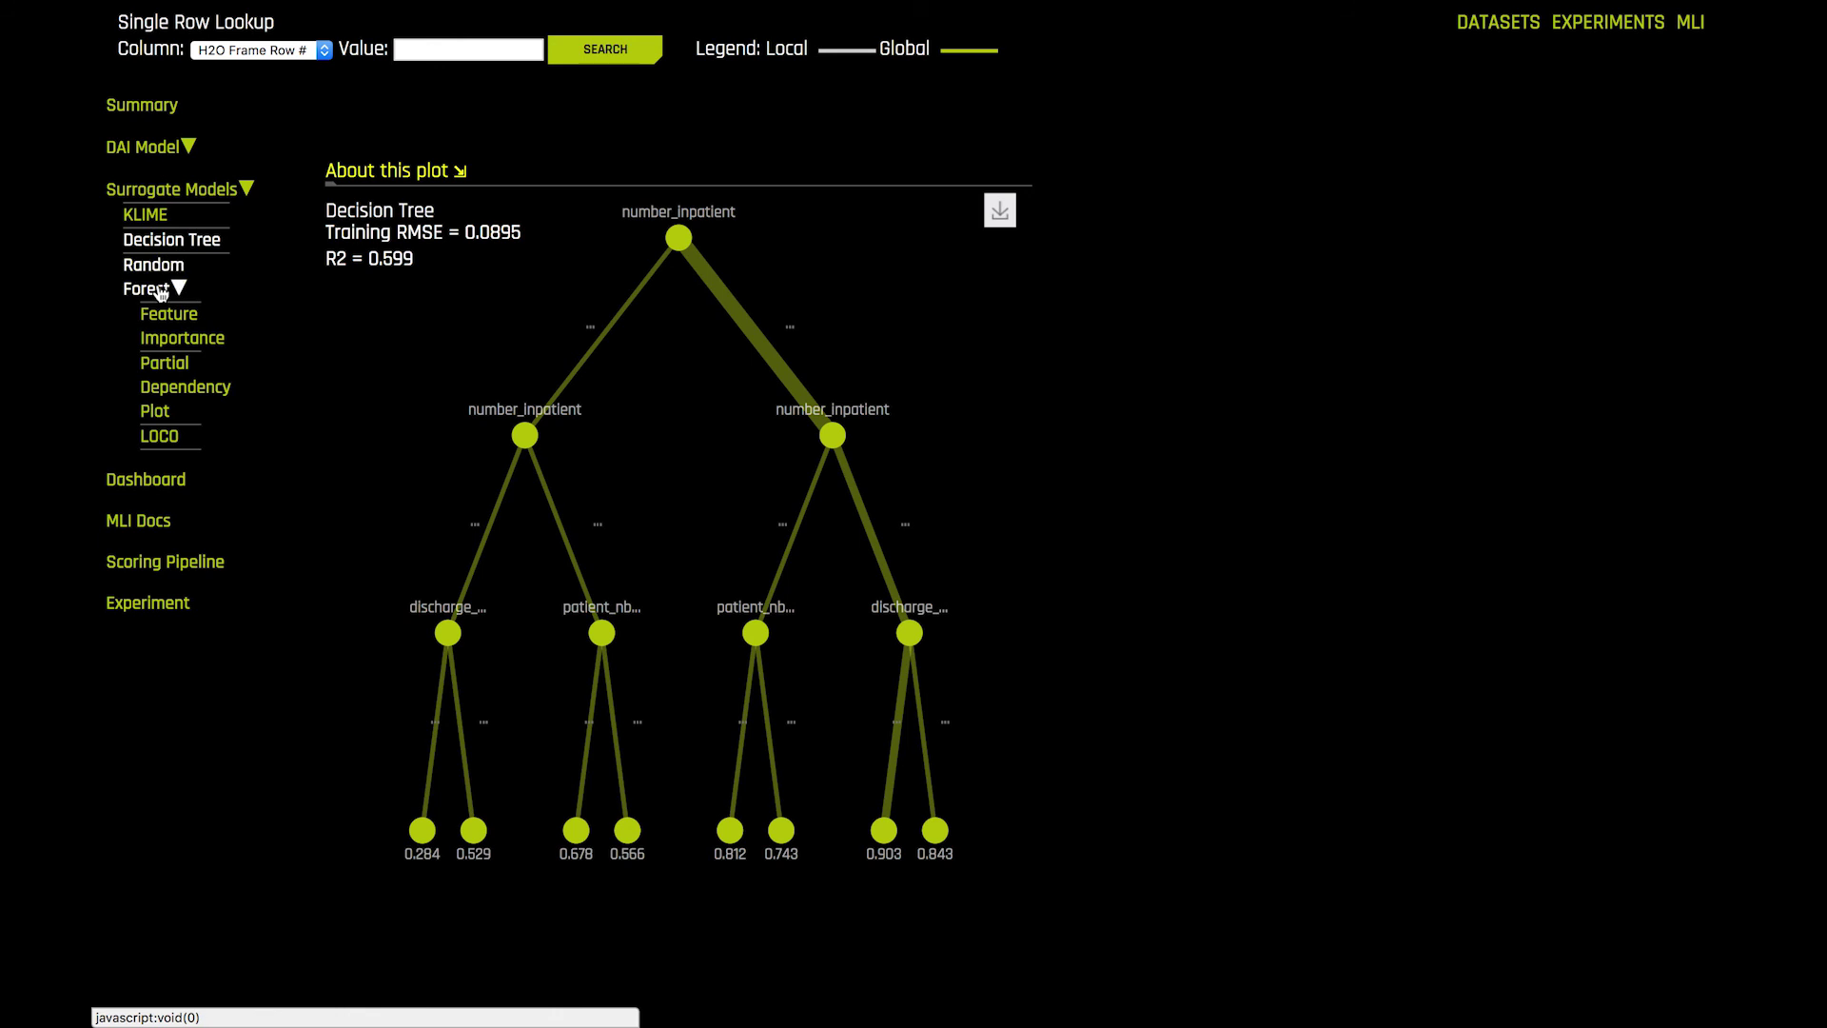
{"action": "left_click", "coordinate": [166, 341]}
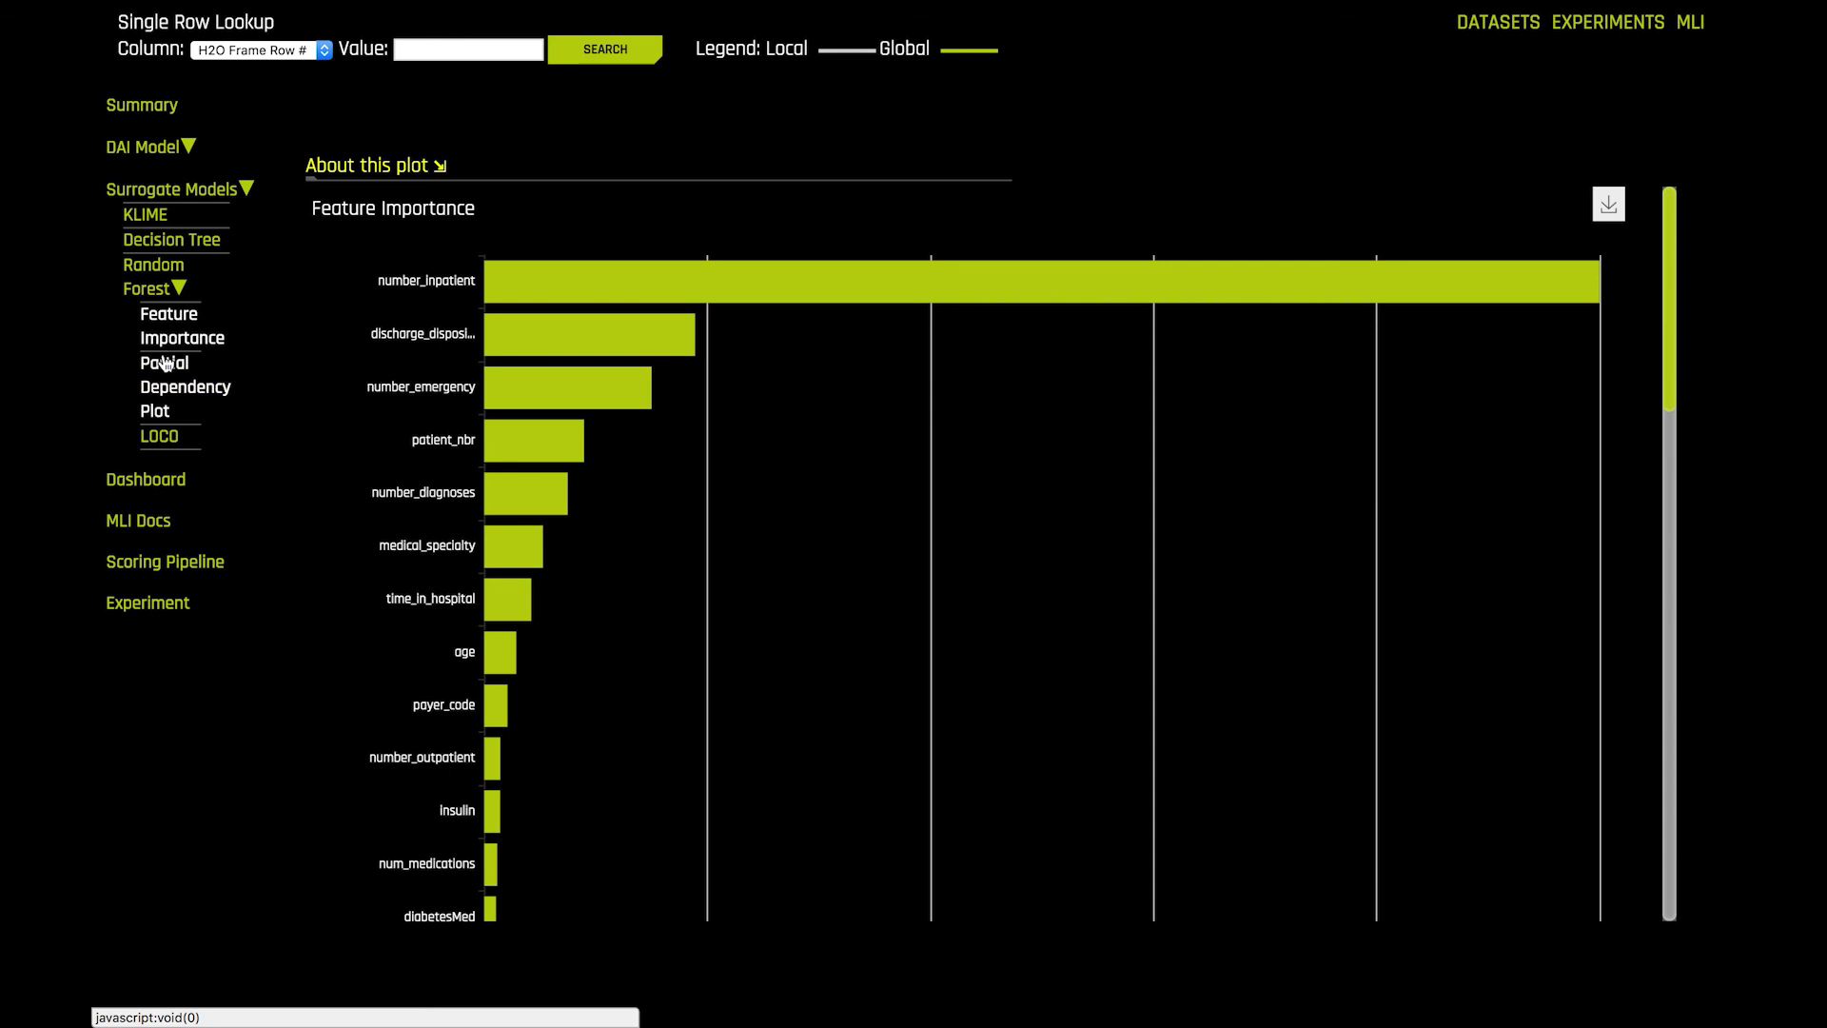
{"action": "left_click", "coordinate": [166, 362]}
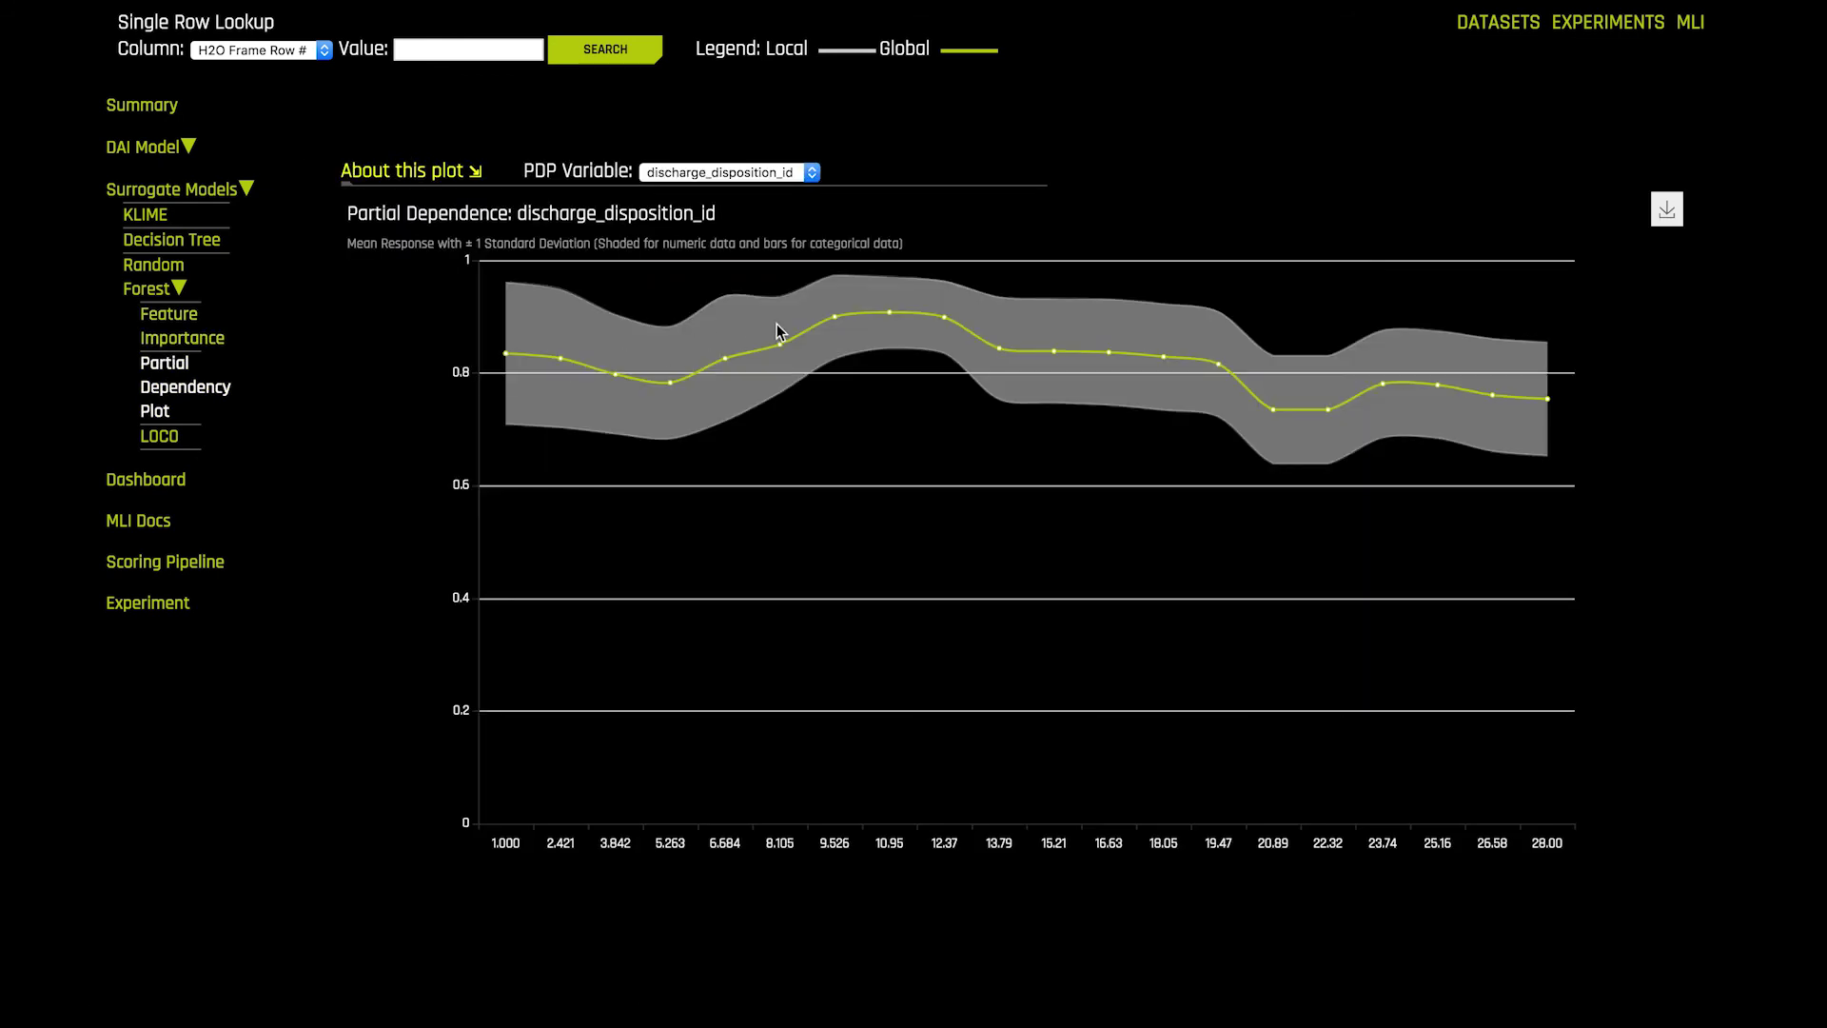
{"action": "left_click", "coordinate": [774, 177]}
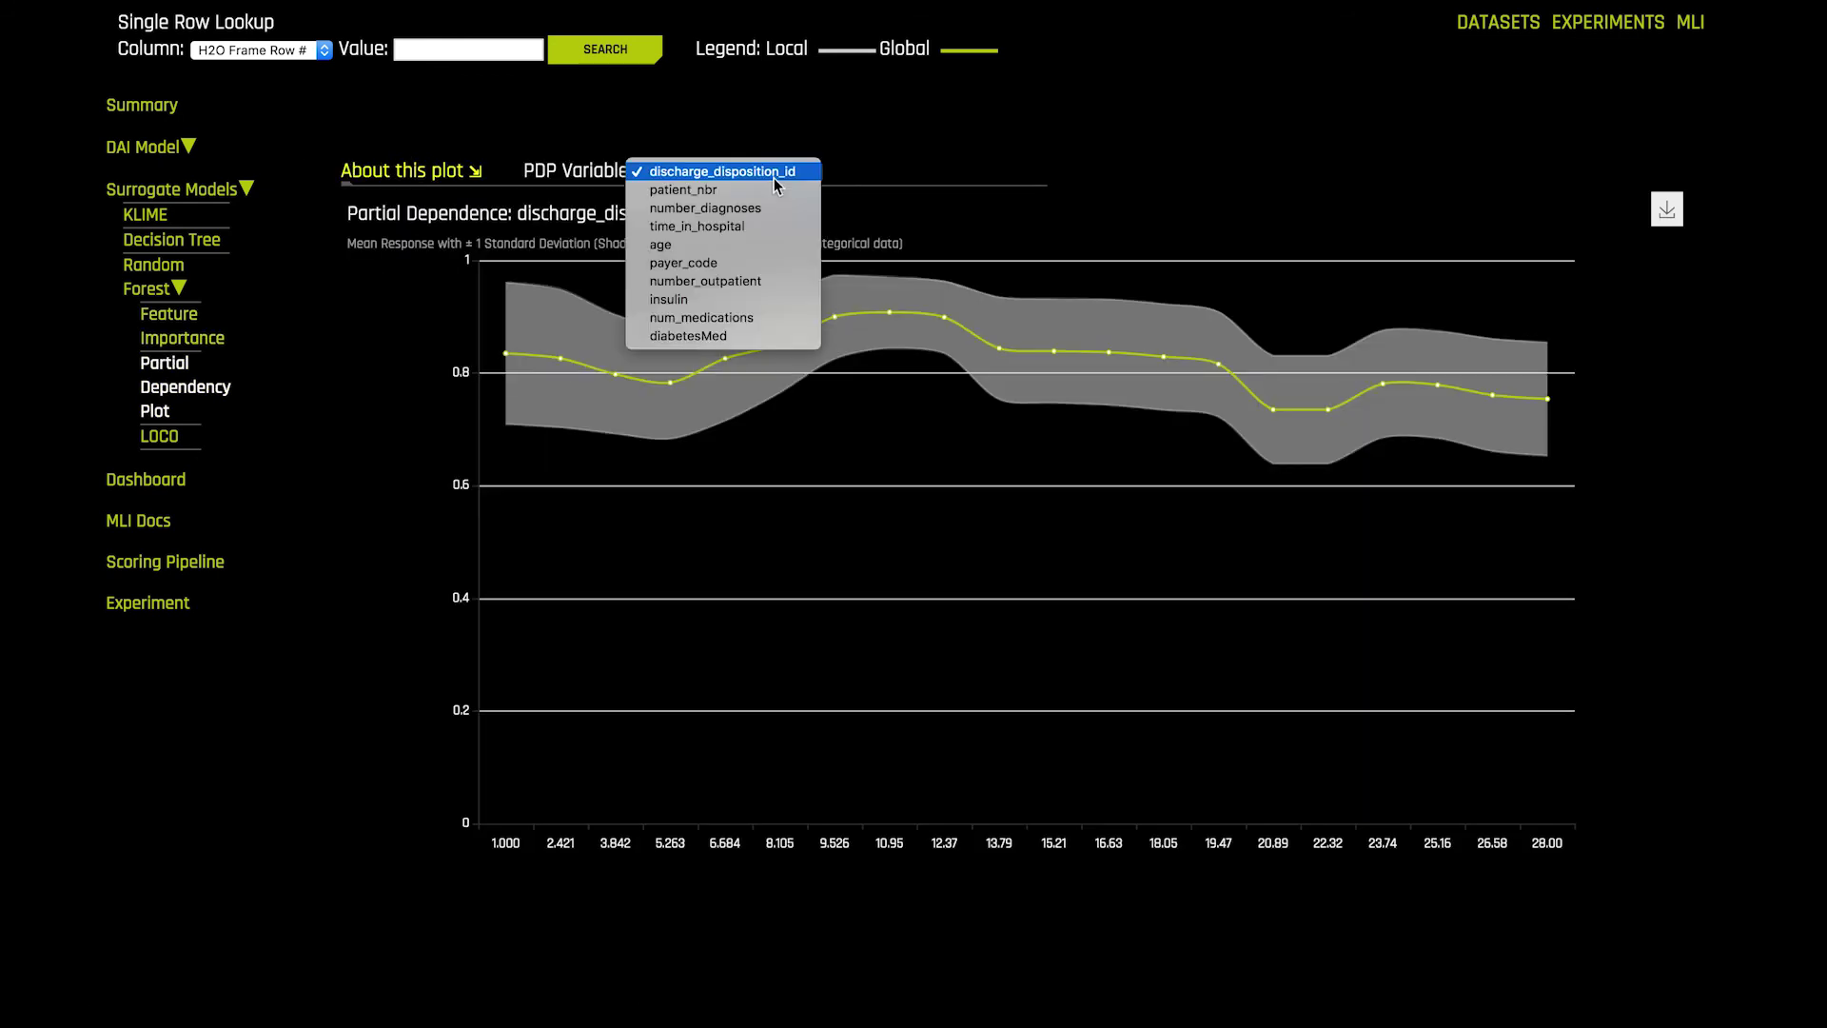
{"action": "left_click", "coordinate": [726, 245]}
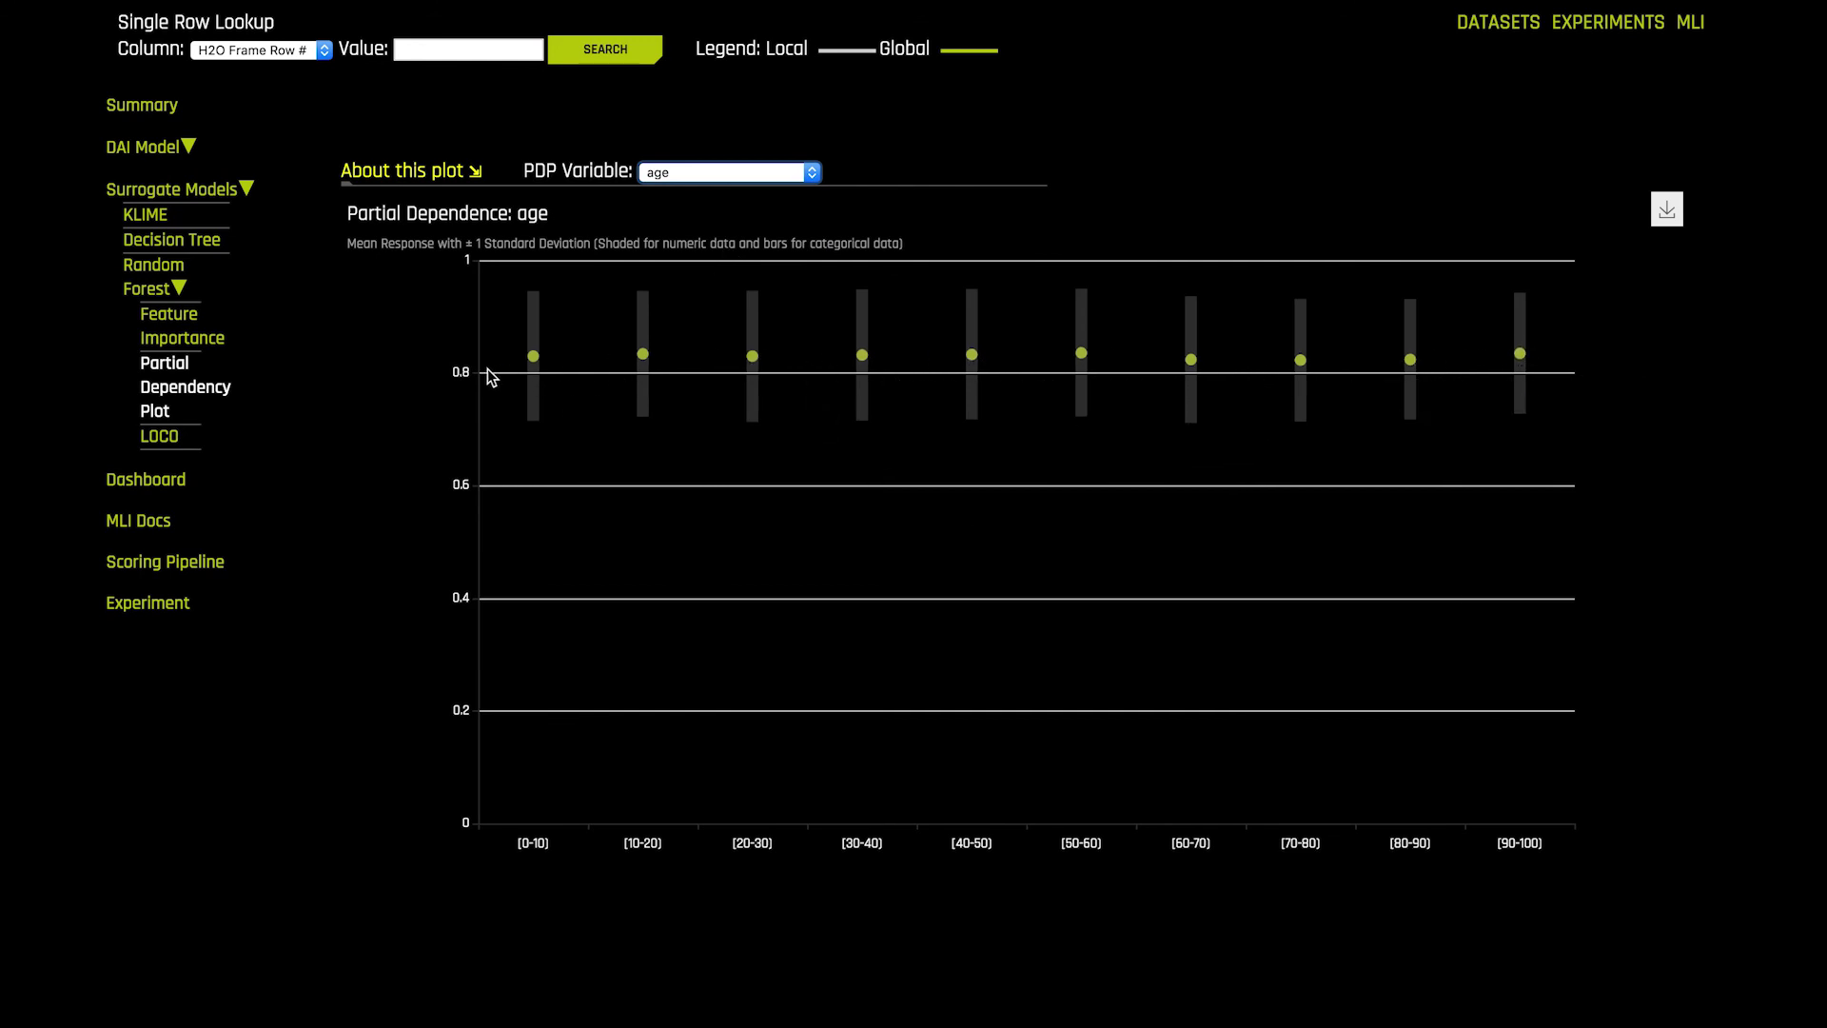
{"action": "left_click", "coordinate": [721, 174]}
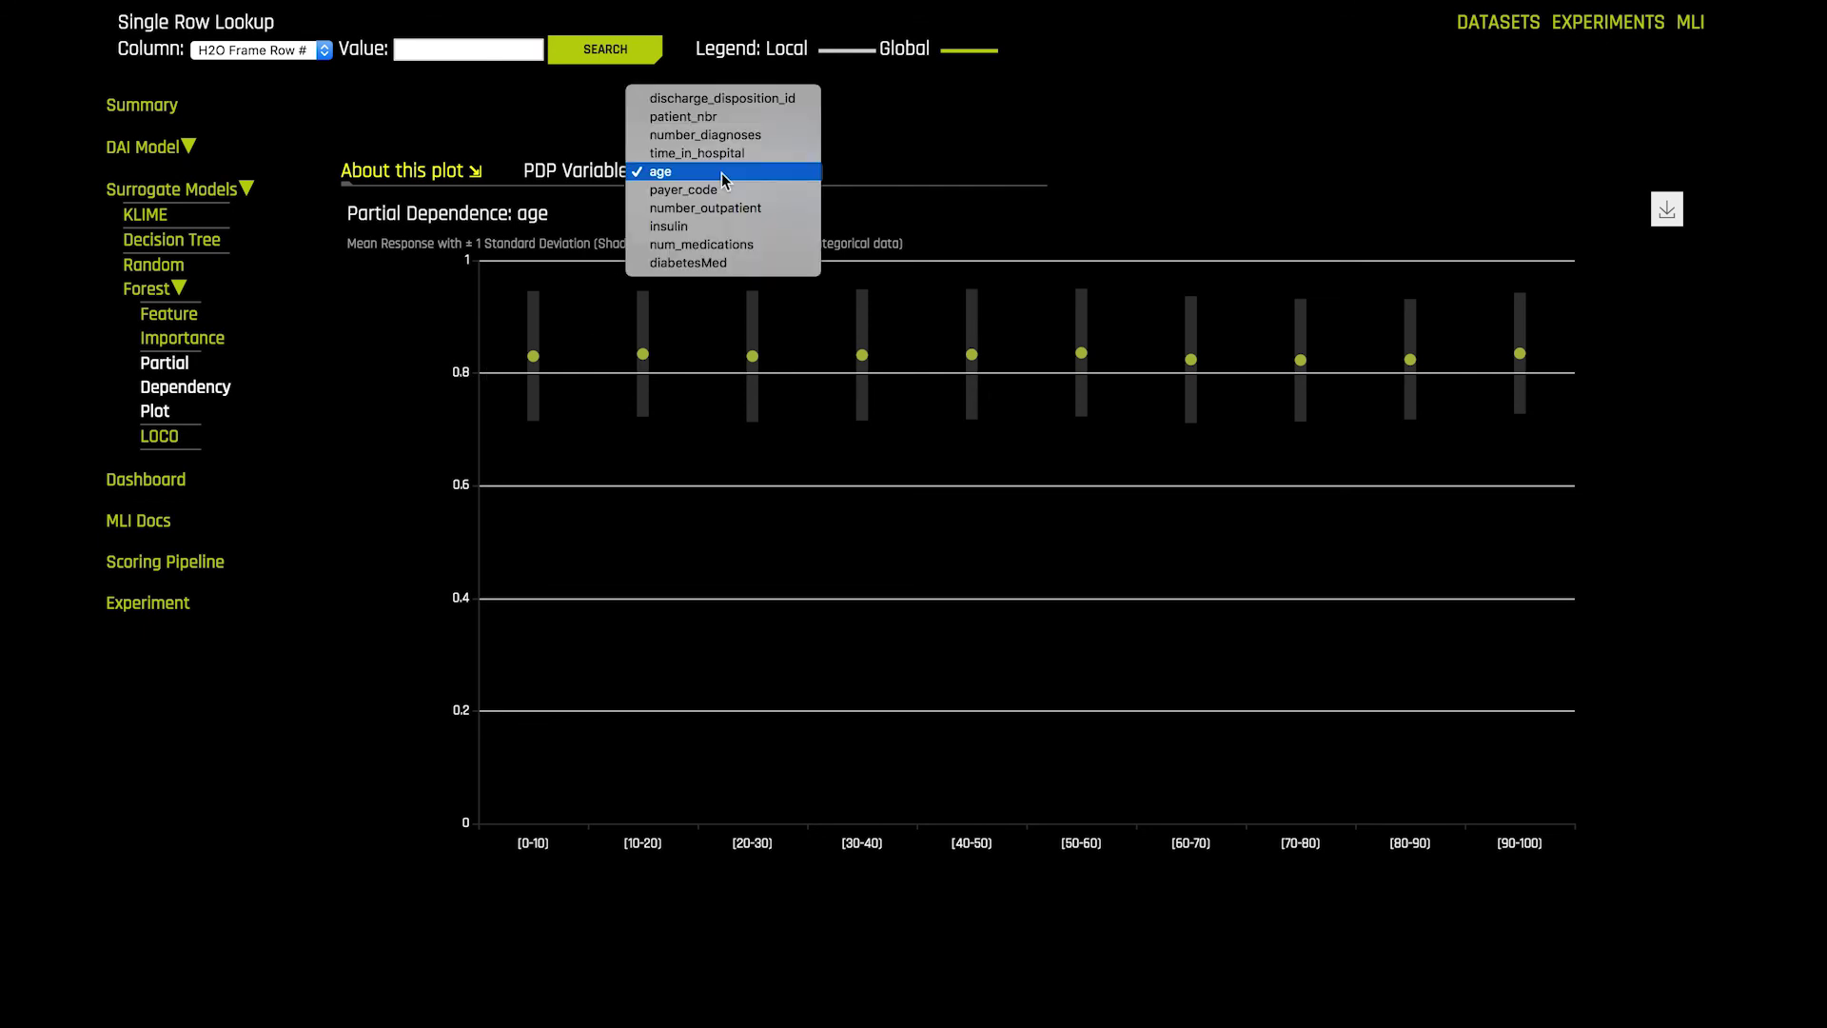
{"action": "left_click", "coordinate": [716, 226]}
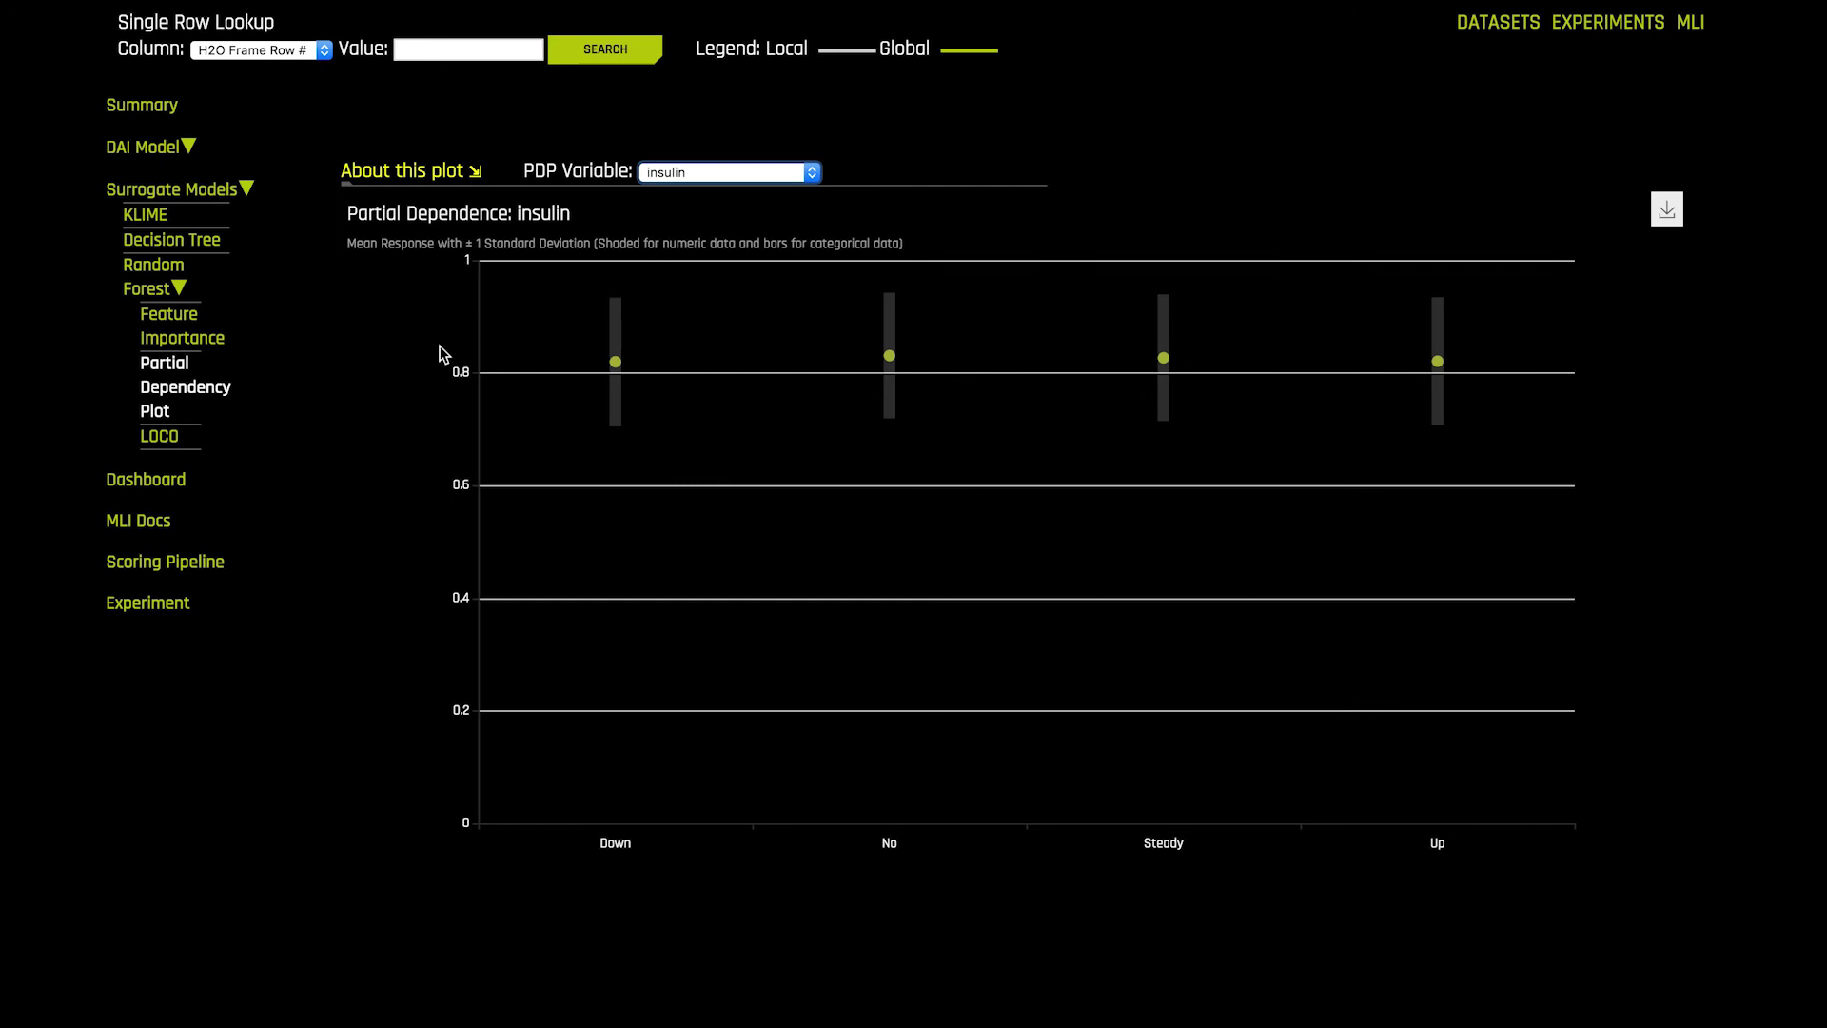
Inspect the LOCO plot, then return to Random Forest feature importance
{"action": "left_click", "coordinate": [162, 438]}
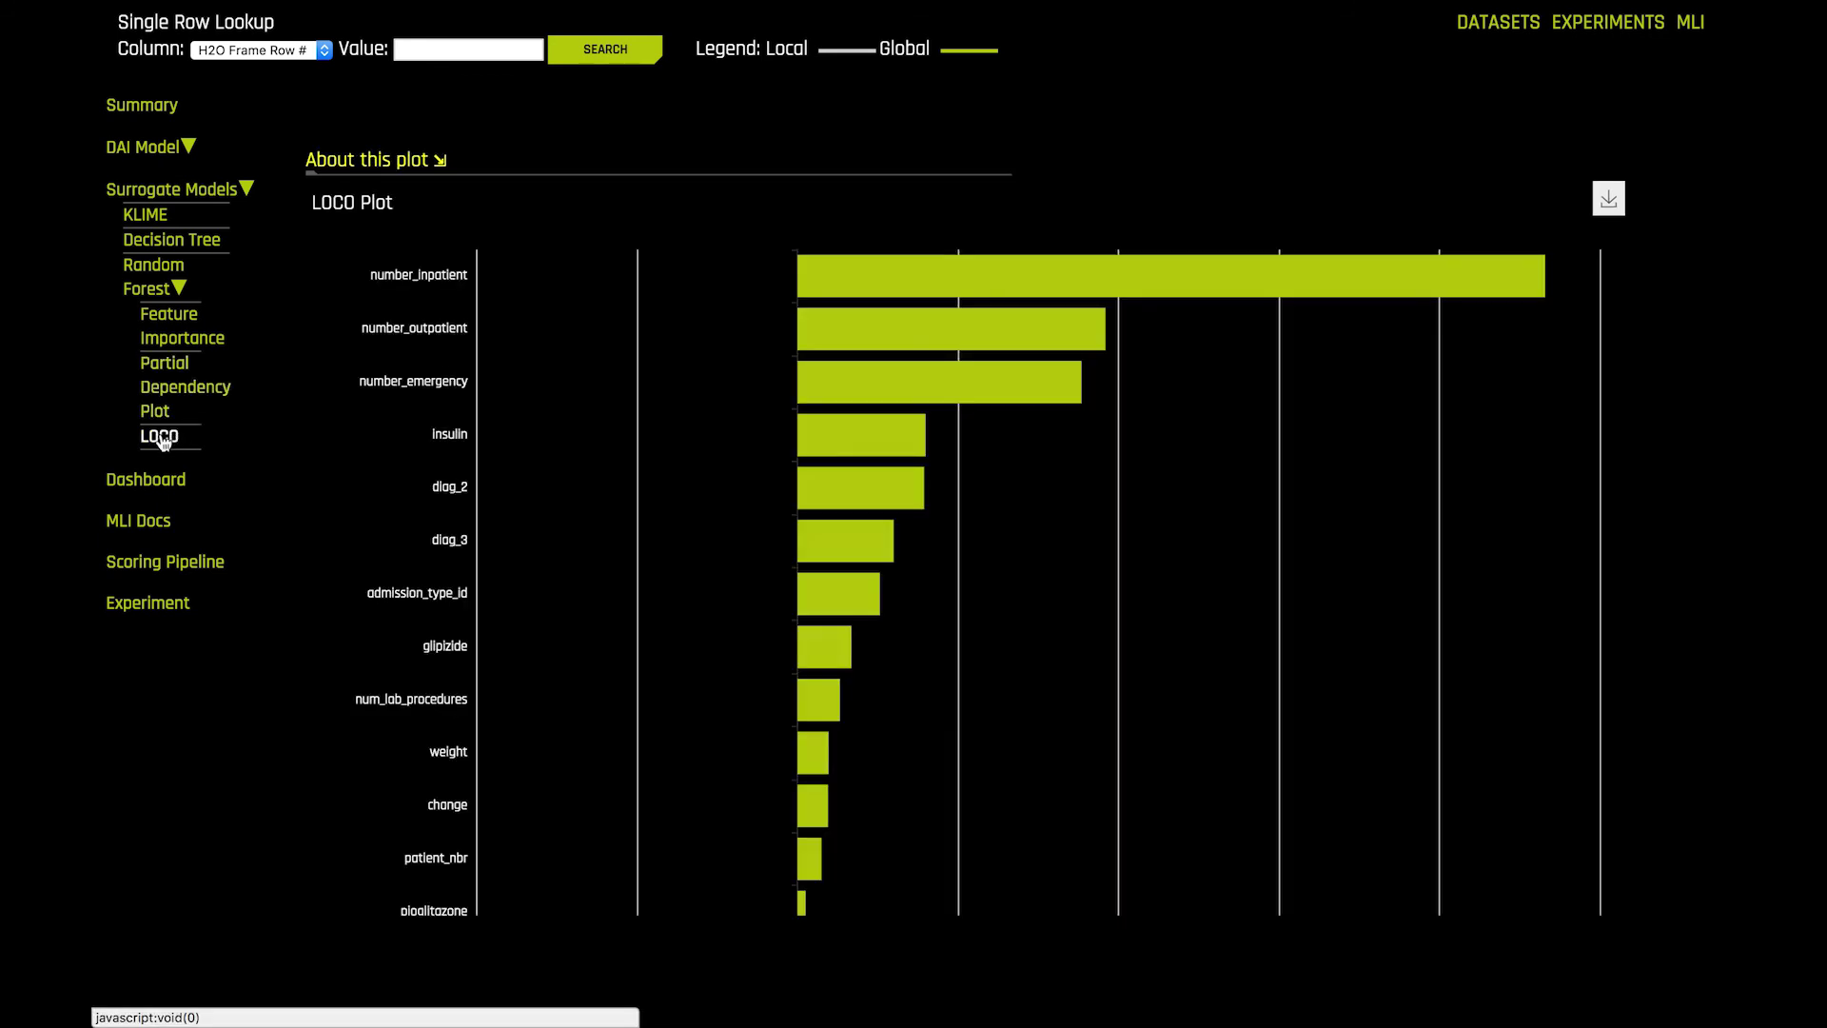
{"action": "mouse_move", "coordinate": [832, 316]}
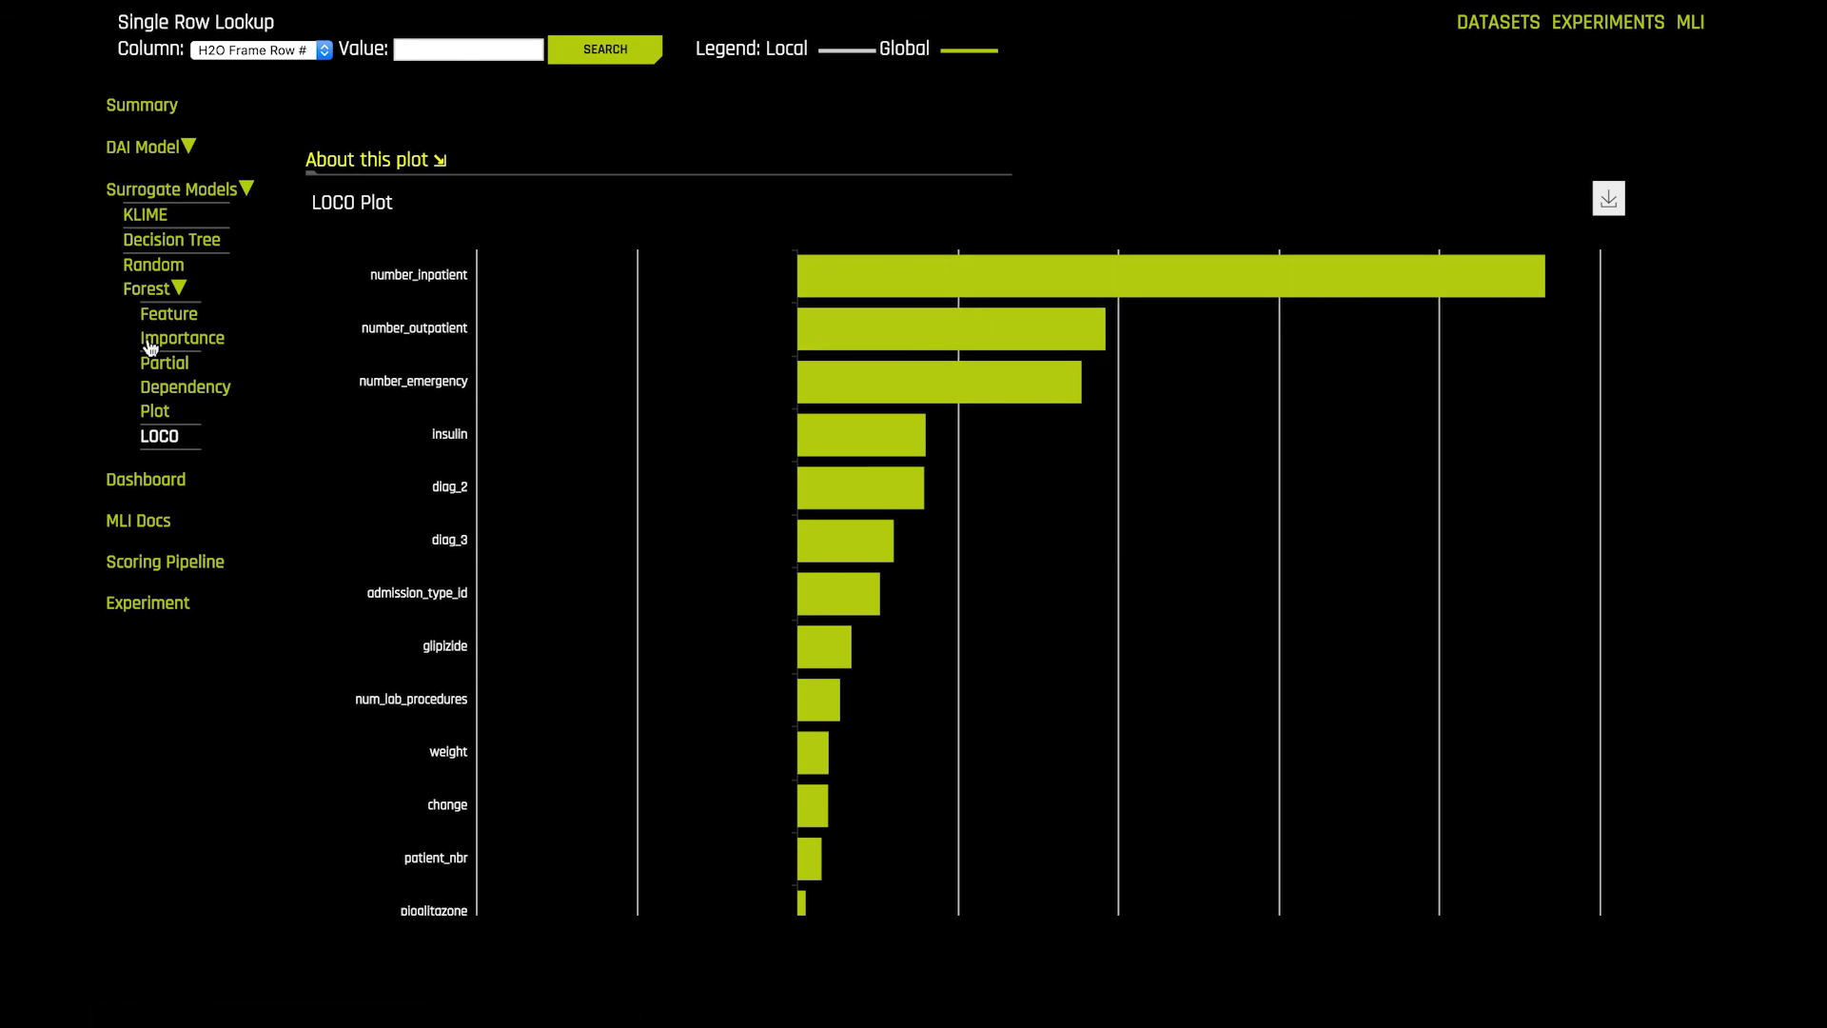
{"action": "left_click", "coordinate": [158, 341]}
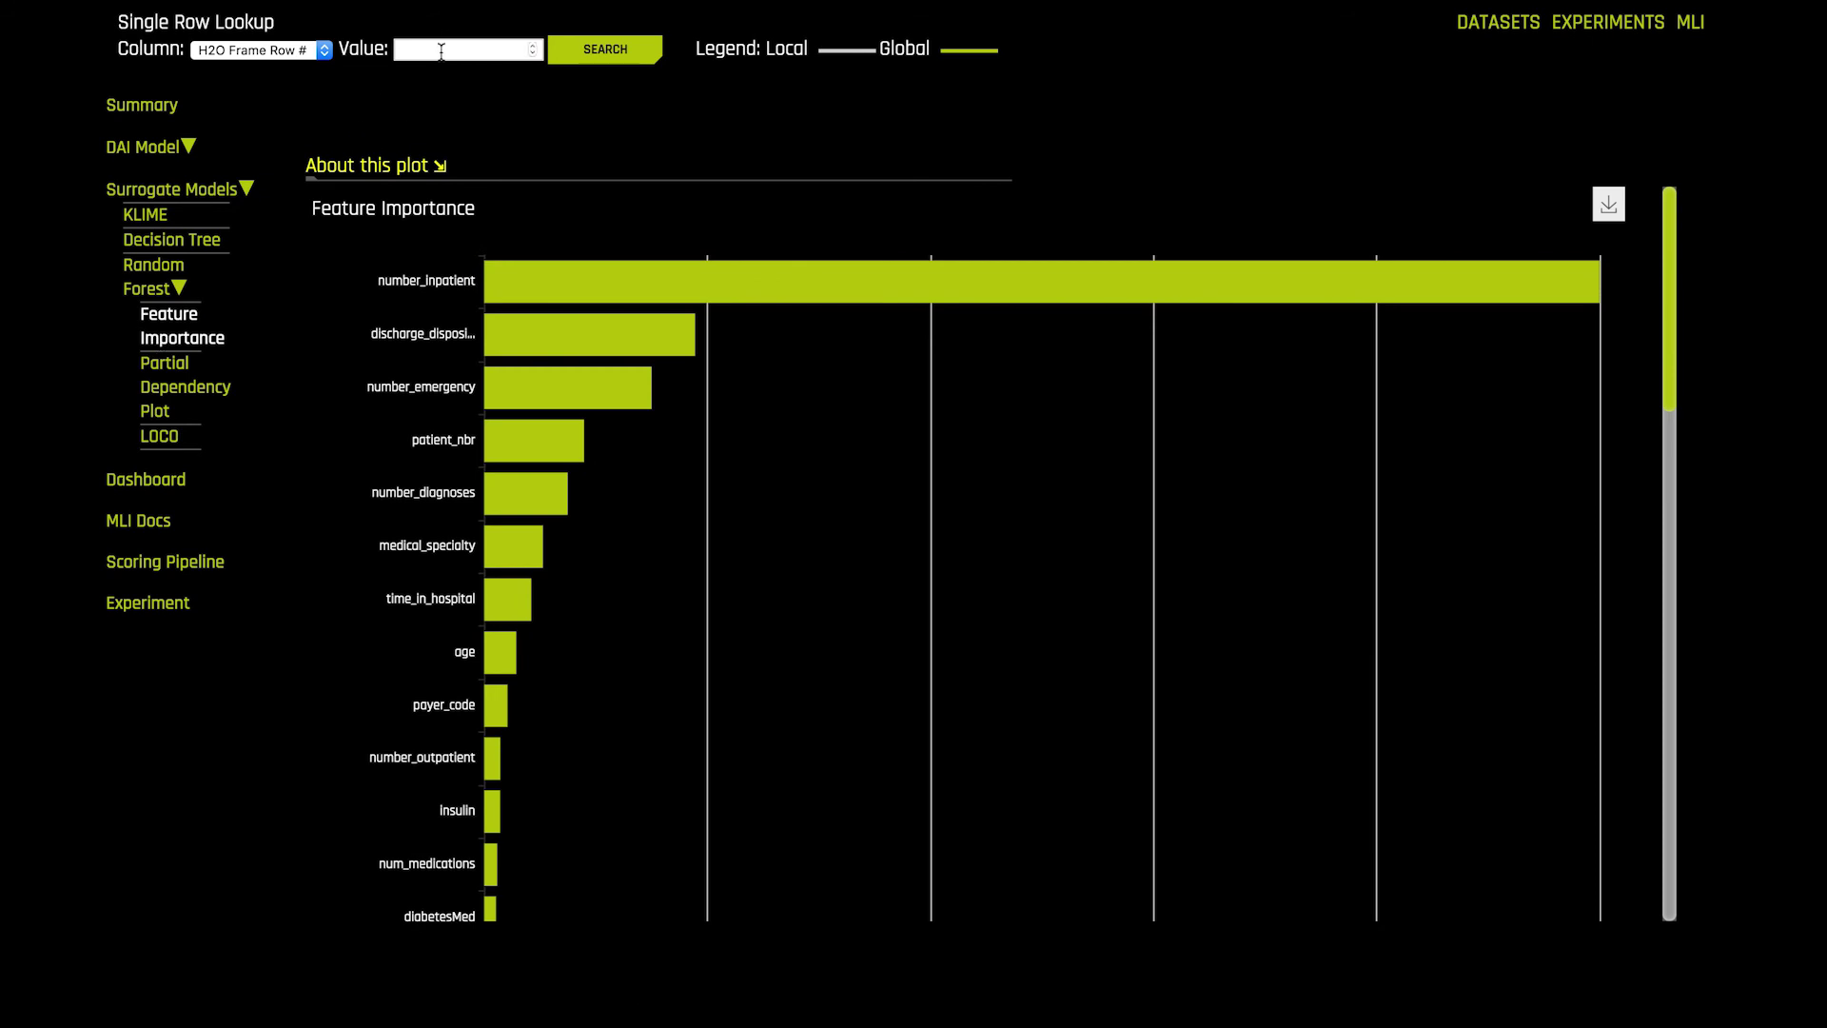
Look up row 4856 in the KLIME plot, revealing its Cluster 7 LIME prediction
{"action": "left_click", "coordinate": [443, 49]}
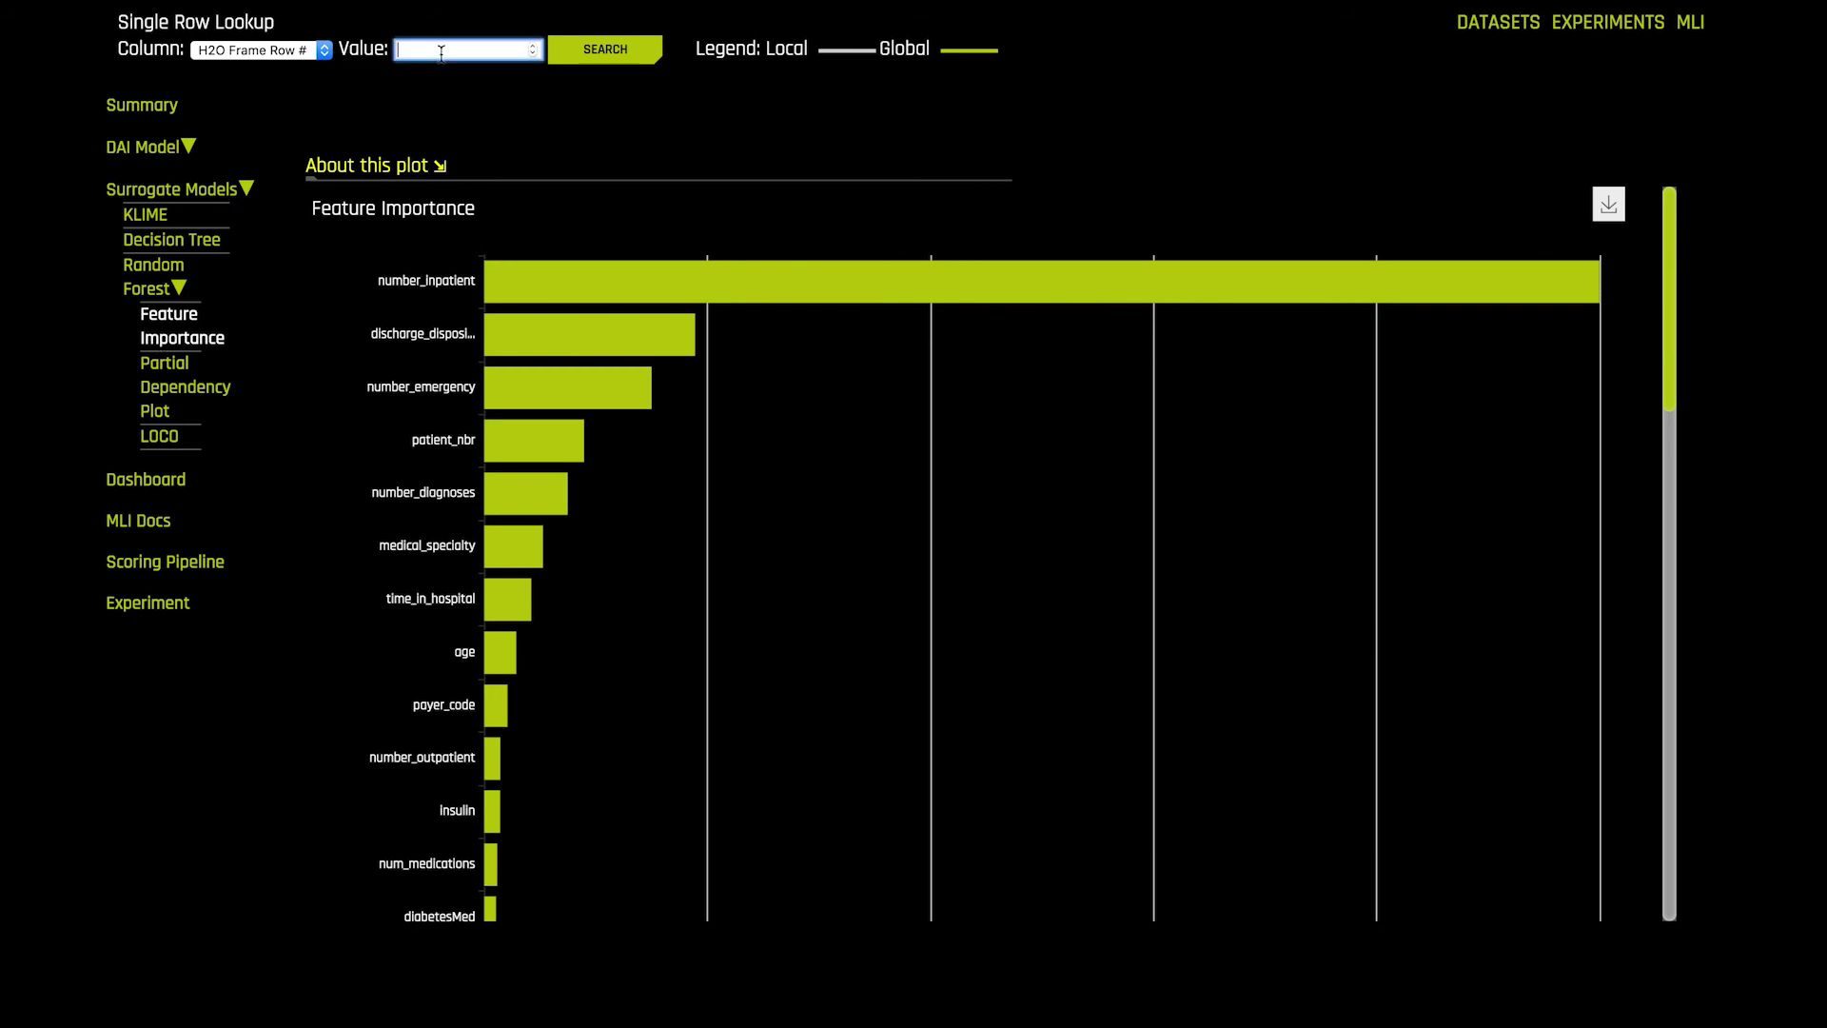
{"action": "left_click", "coordinate": [211, 194]}
{"action": "left_click", "coordinate": [196, 195]}
{"action": "left_click", "coordinate": [167, 212]}
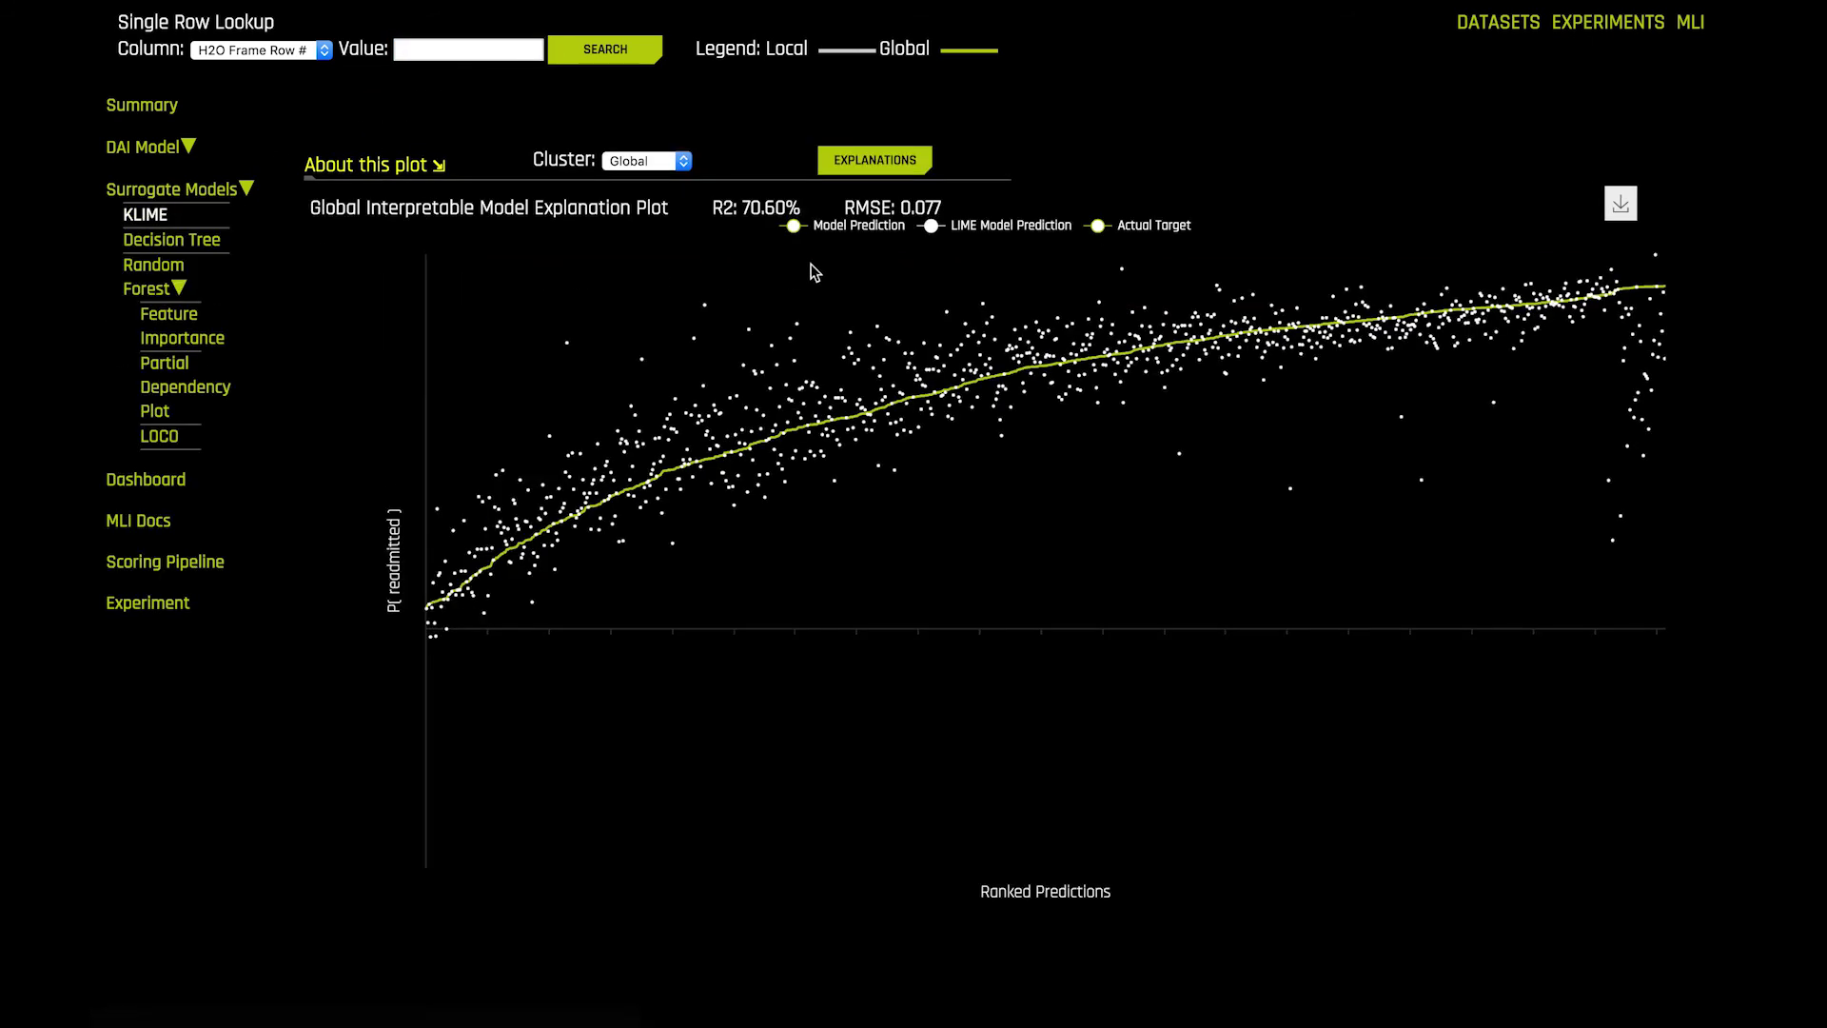
{"action": "left_click", "coordinate": [1059, 370]}
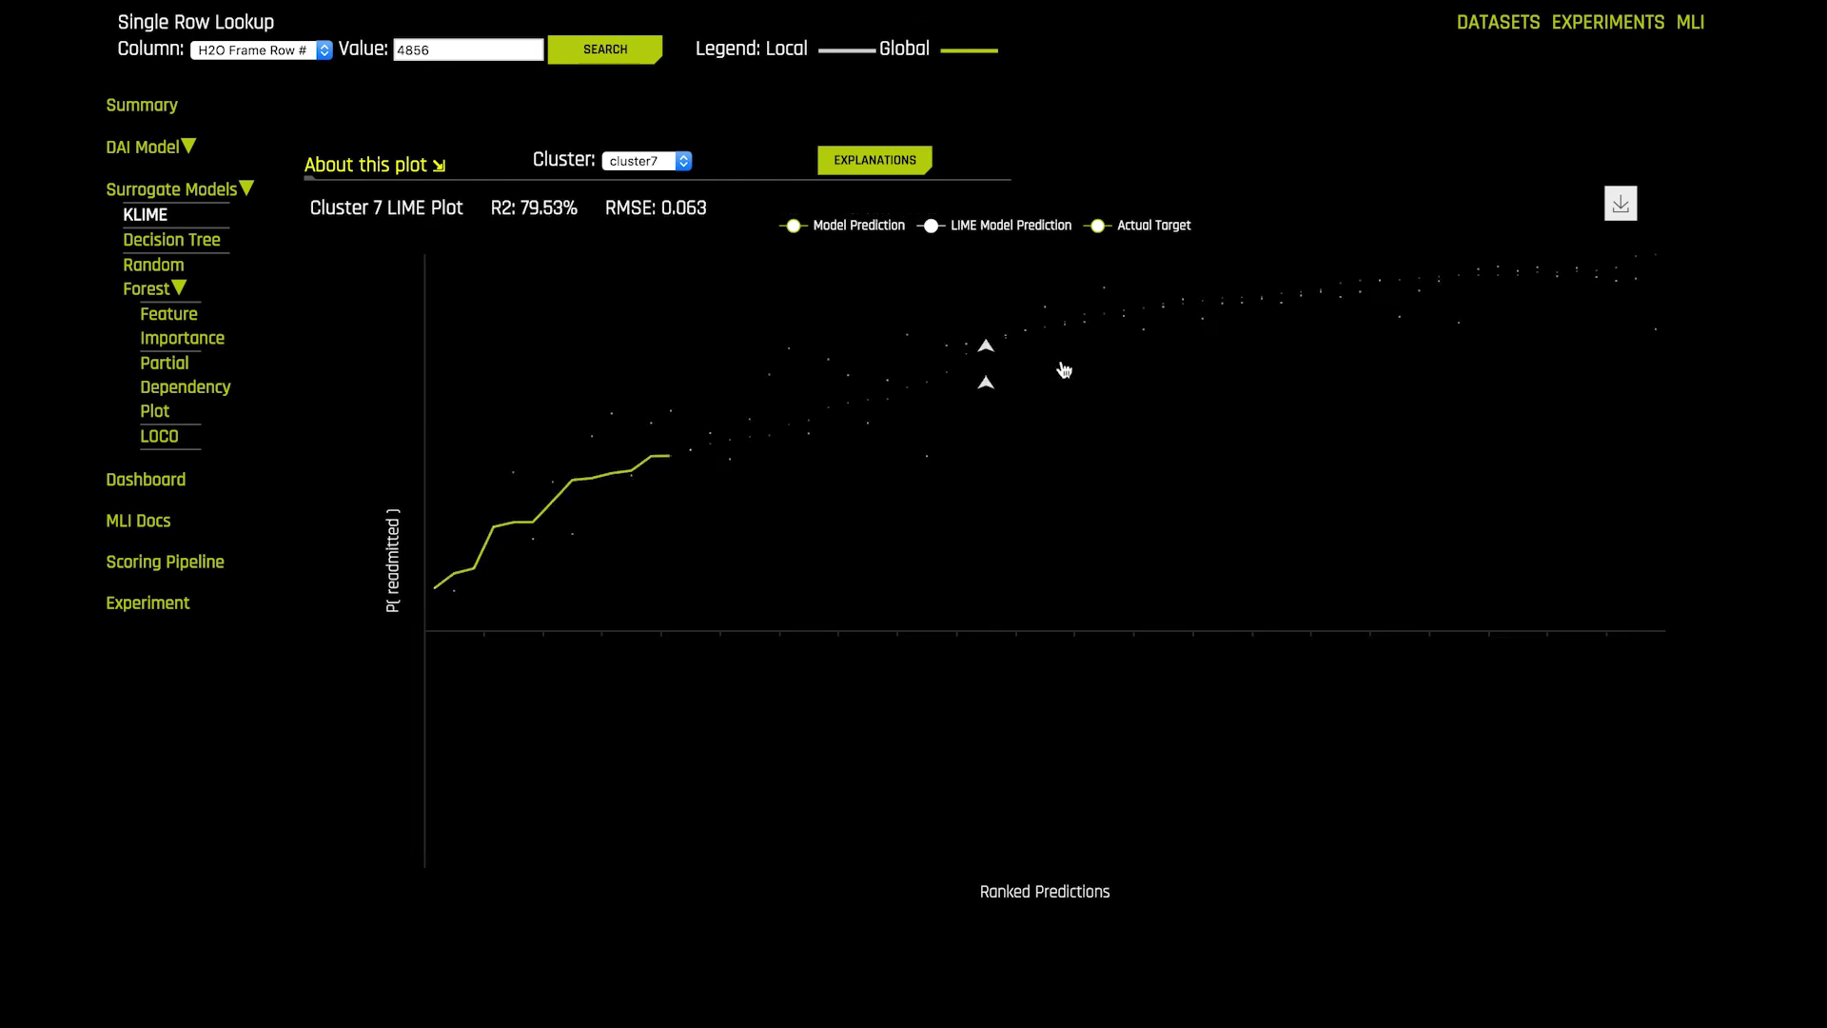
{"action": "mouse_move", "coordinate": [990, 350]}
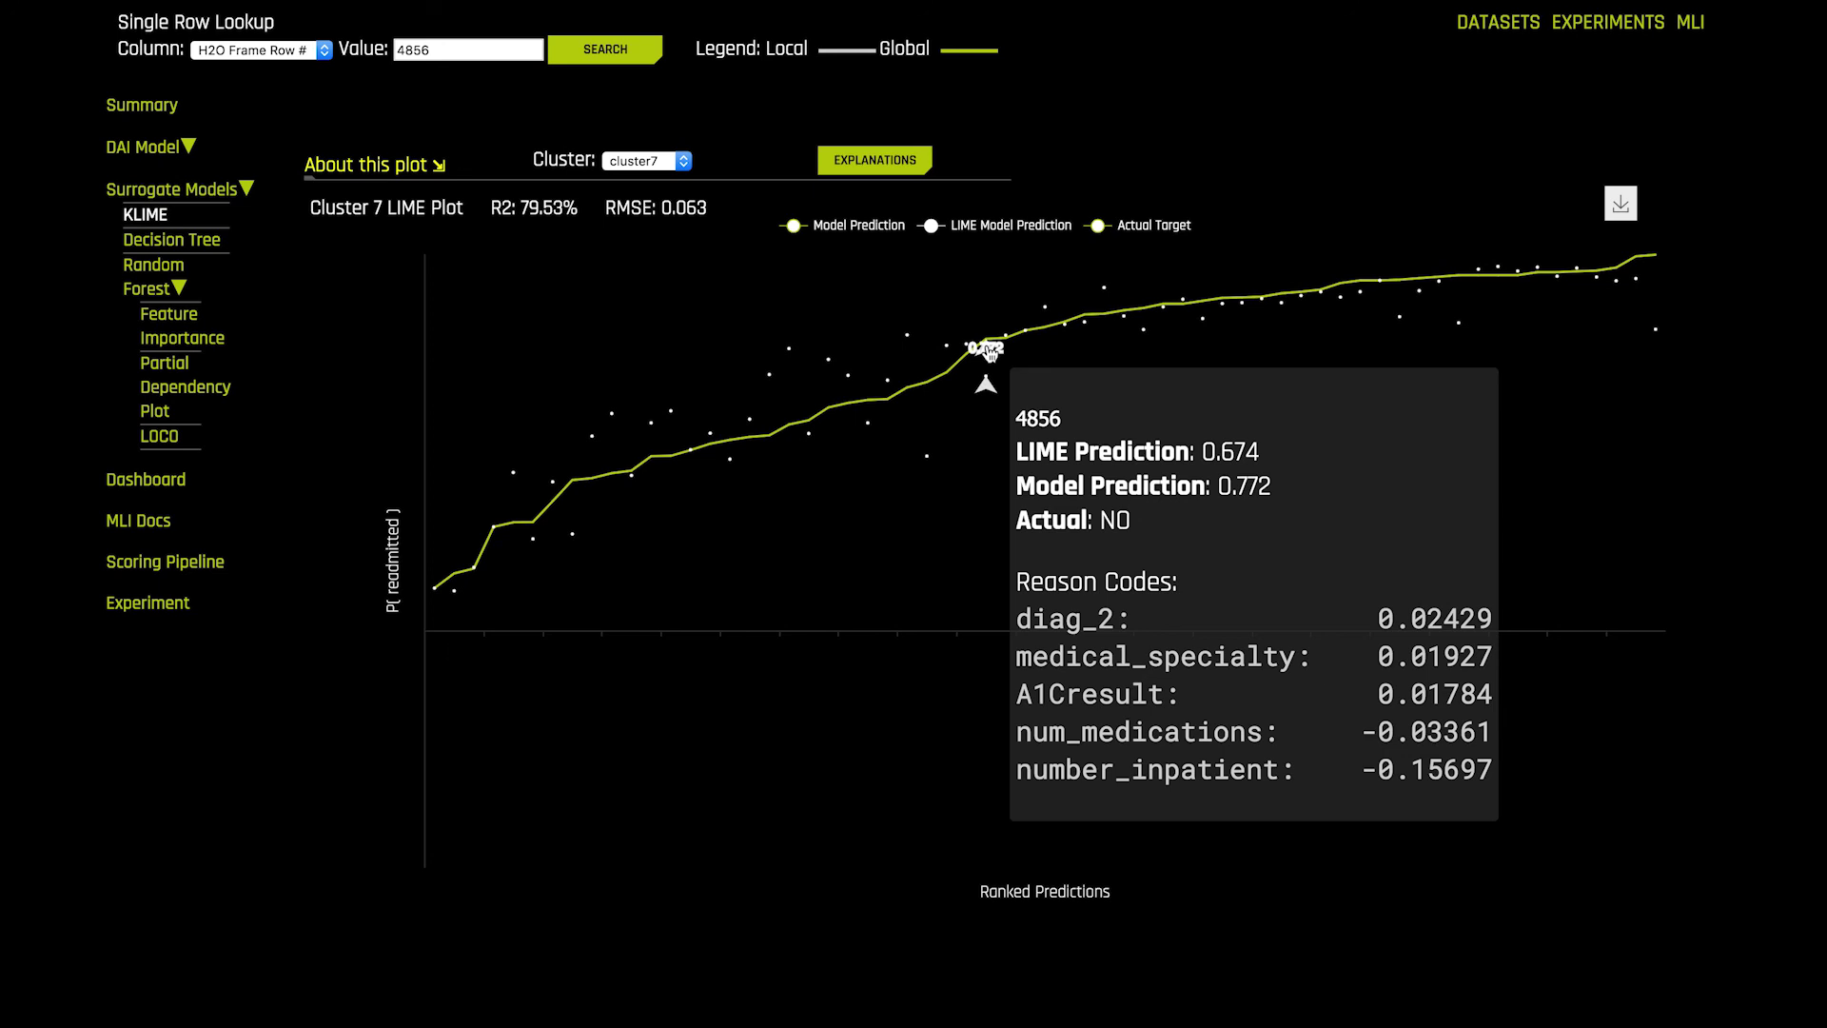
{"action": "left_click", "coordinate": [171, 343]}
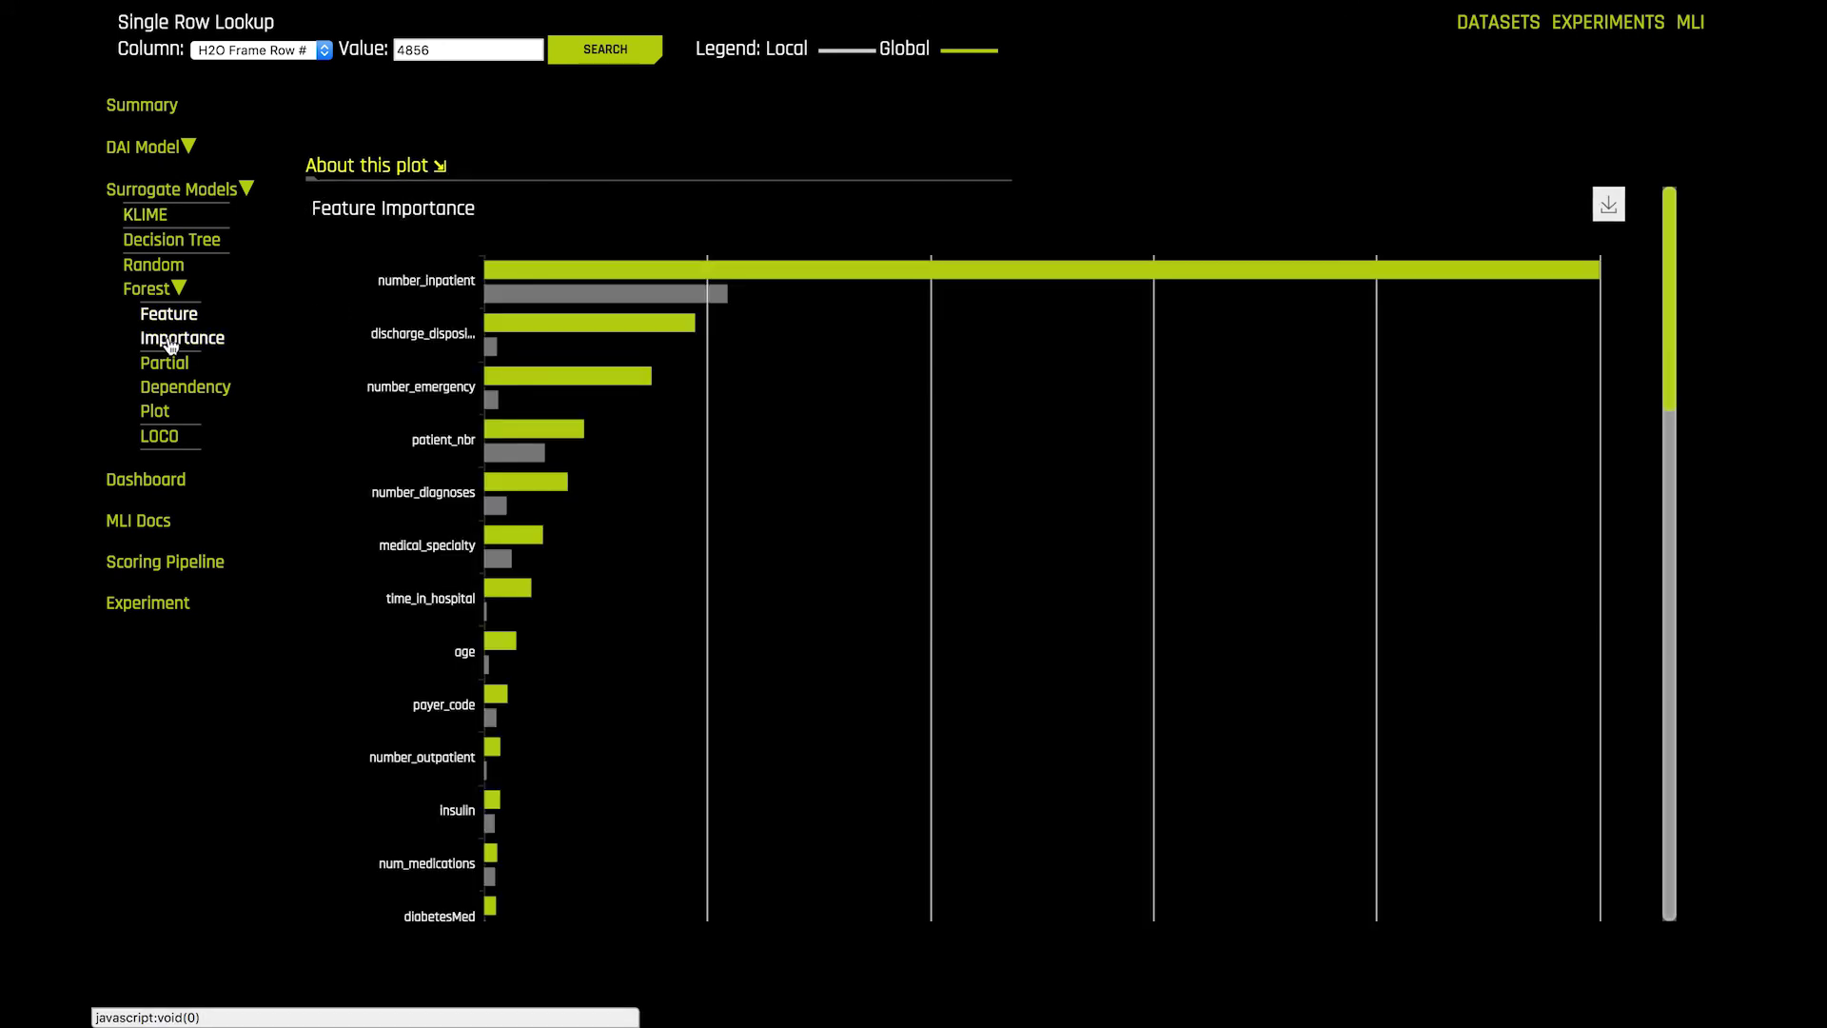
{"action": "mouse_move", "coordinate": [660, 284]}
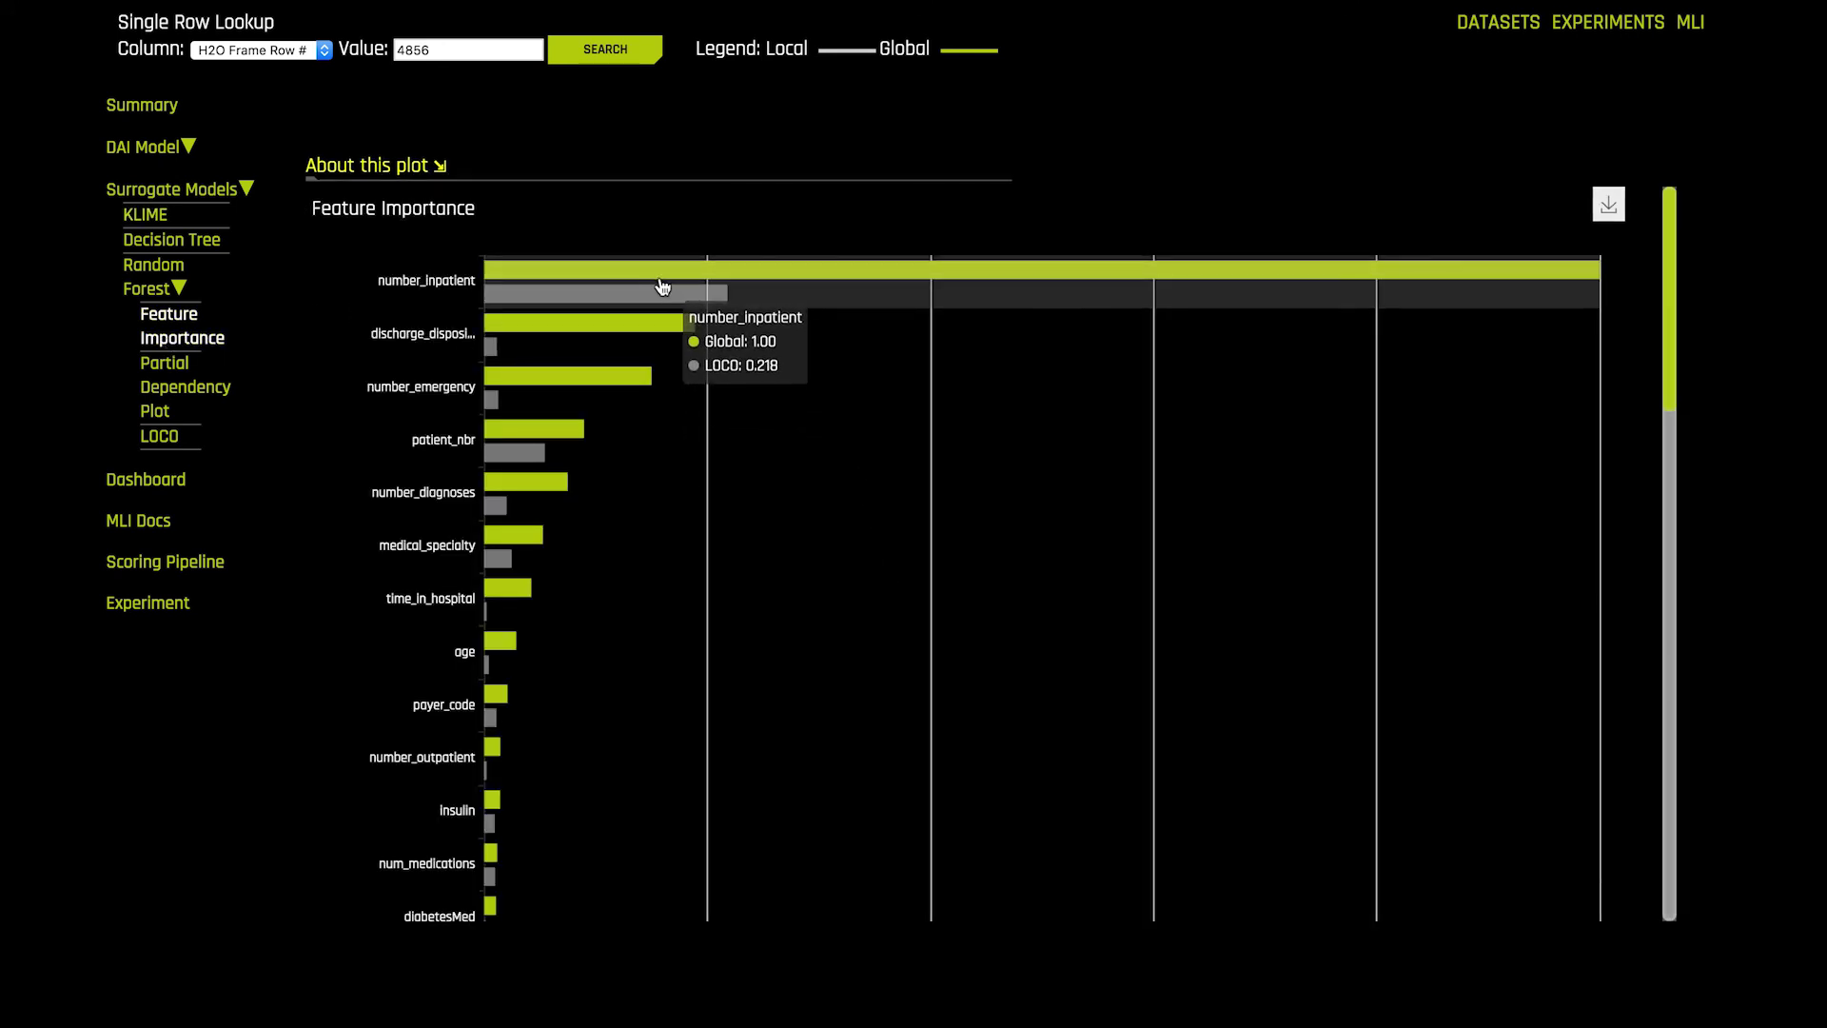